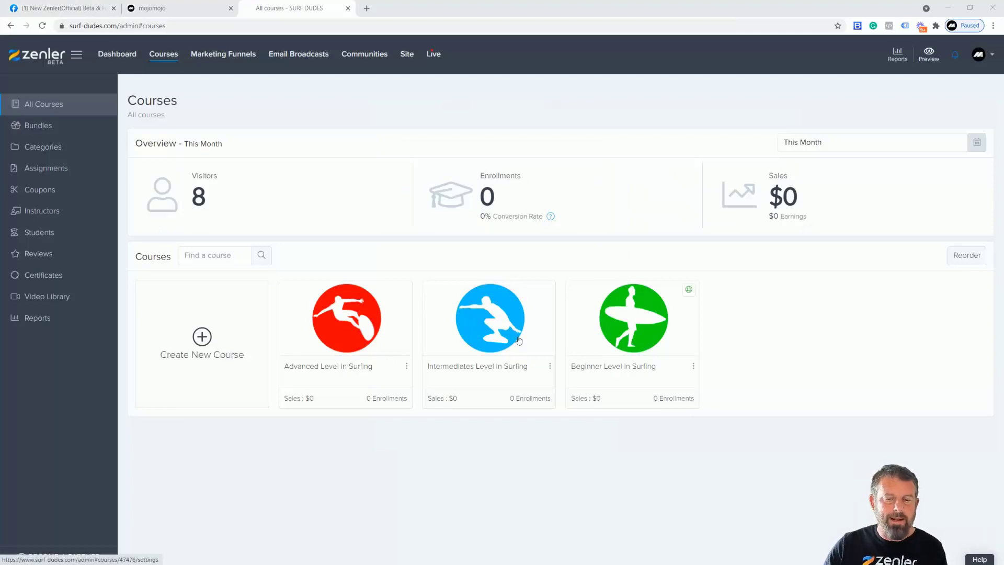
Start a new one-time purchase pricing plan for the Beginner Level in Surfing course
click(630, 331)
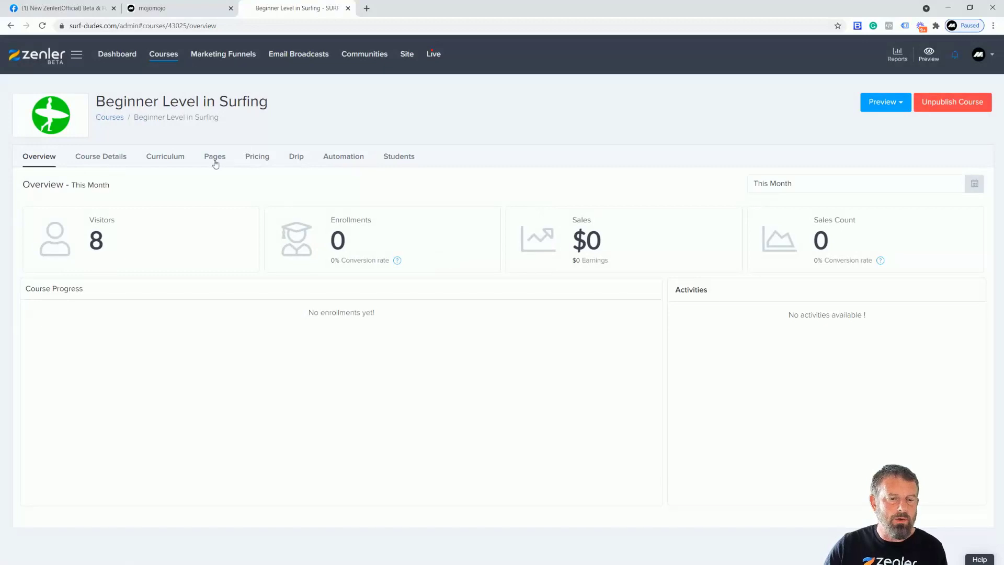
click(265, 161)
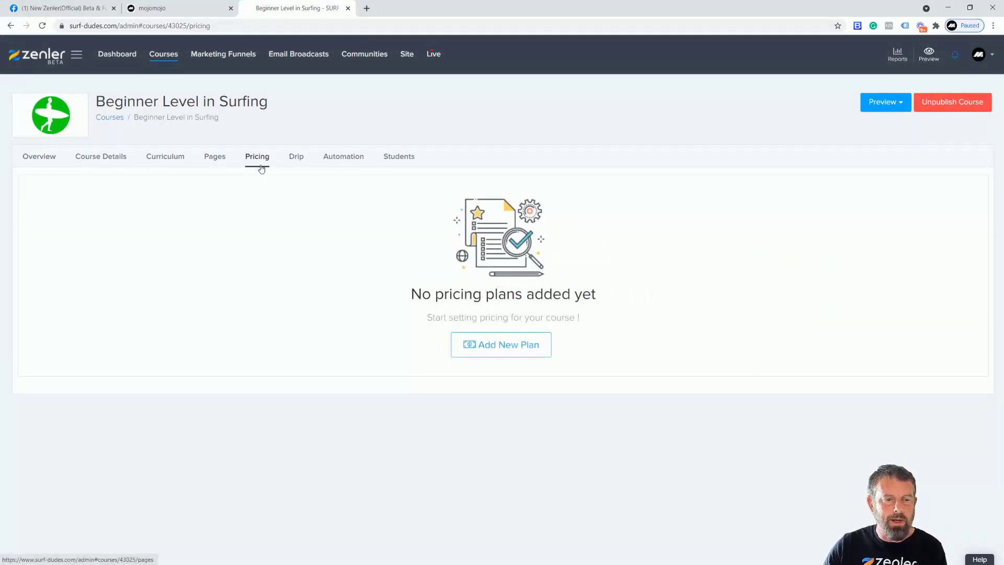
click(496, 347)
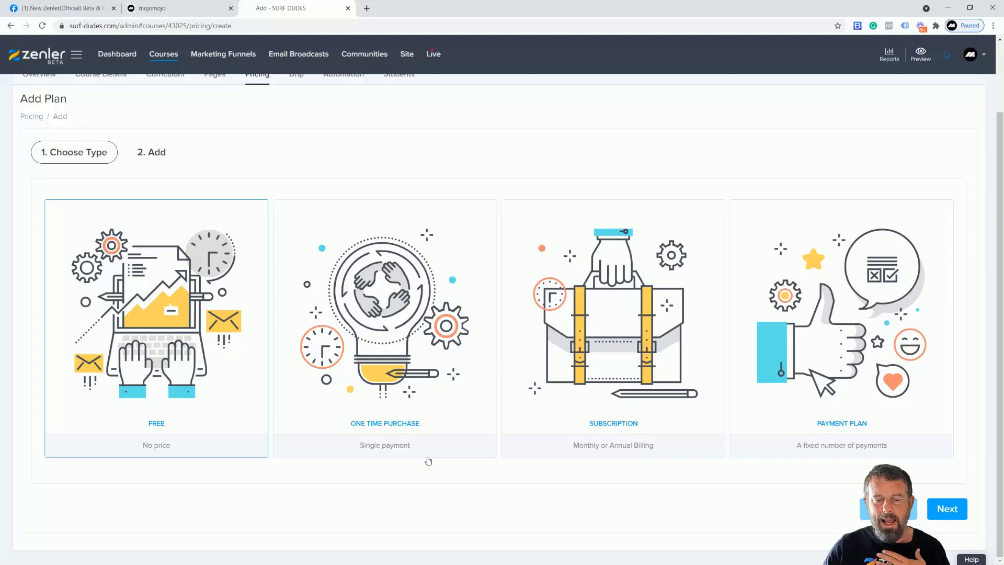
click(421, 346)
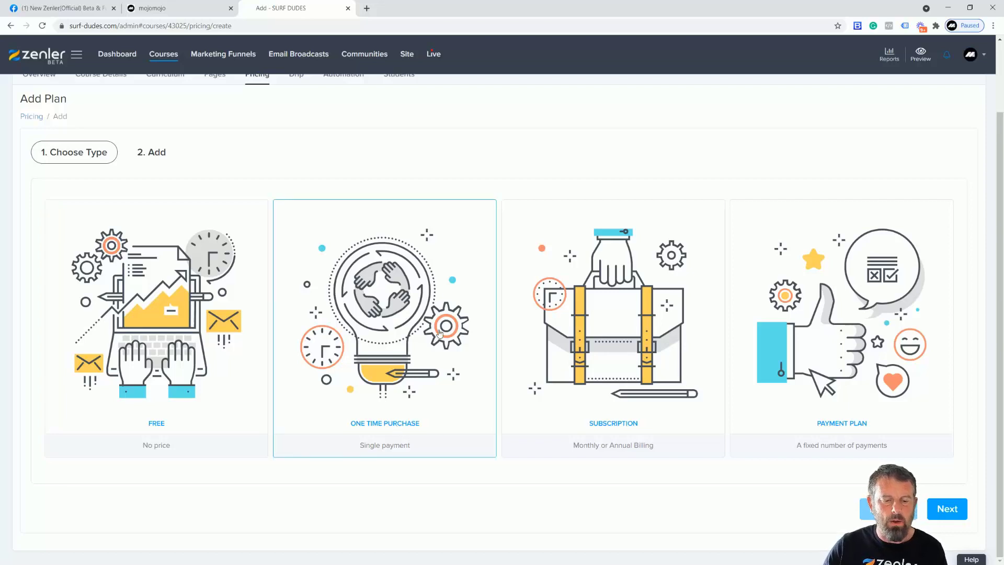
click(946, 507)
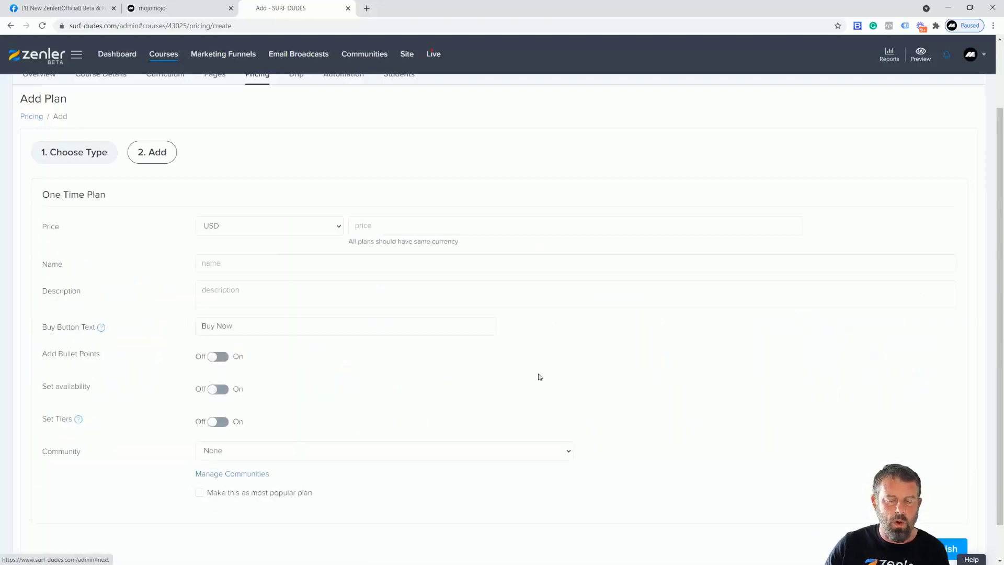
Set the one-time plan's price to 120 GBP, name it ONE OFF and save it
click(339, 228)
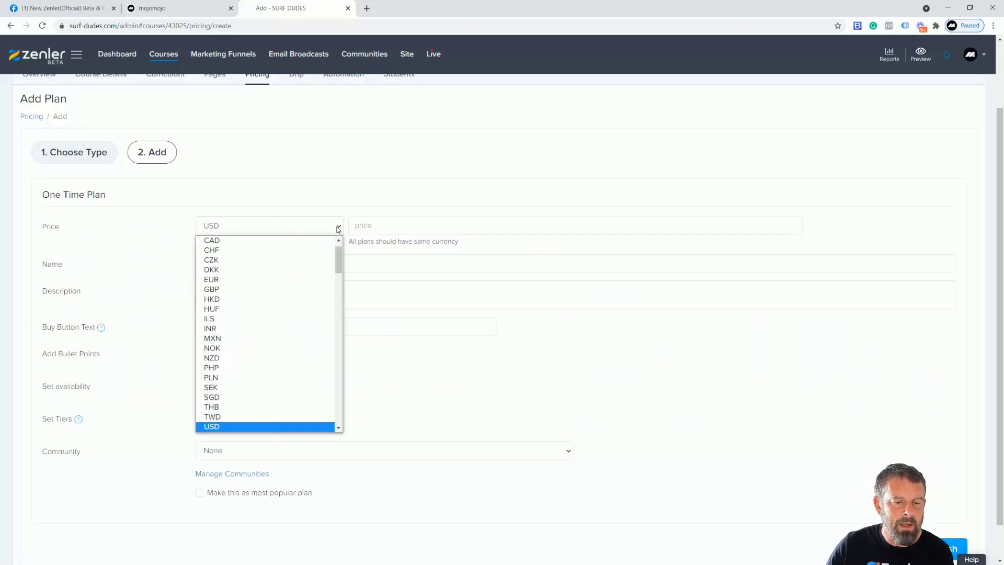
click(228, 290)
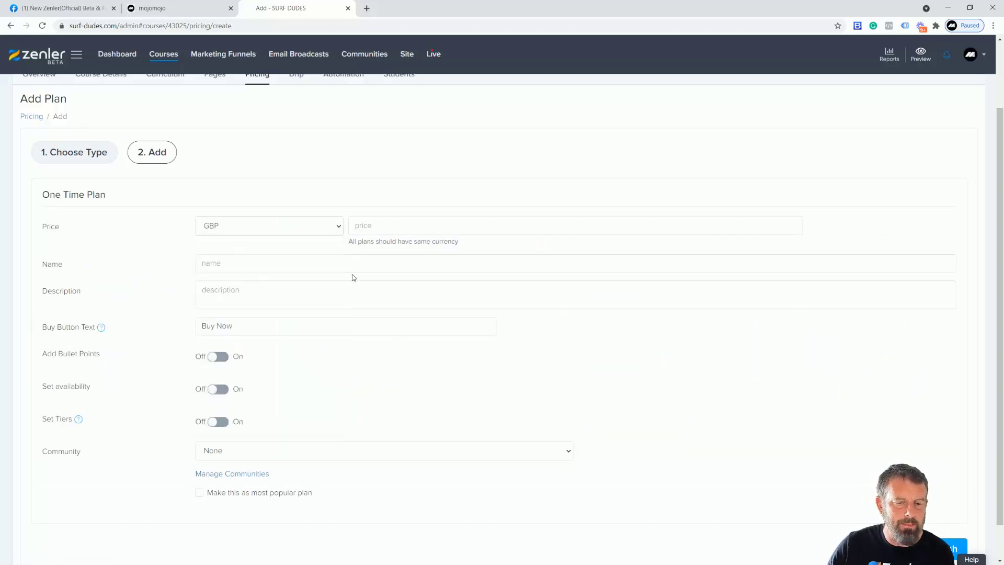
click(442, 226)
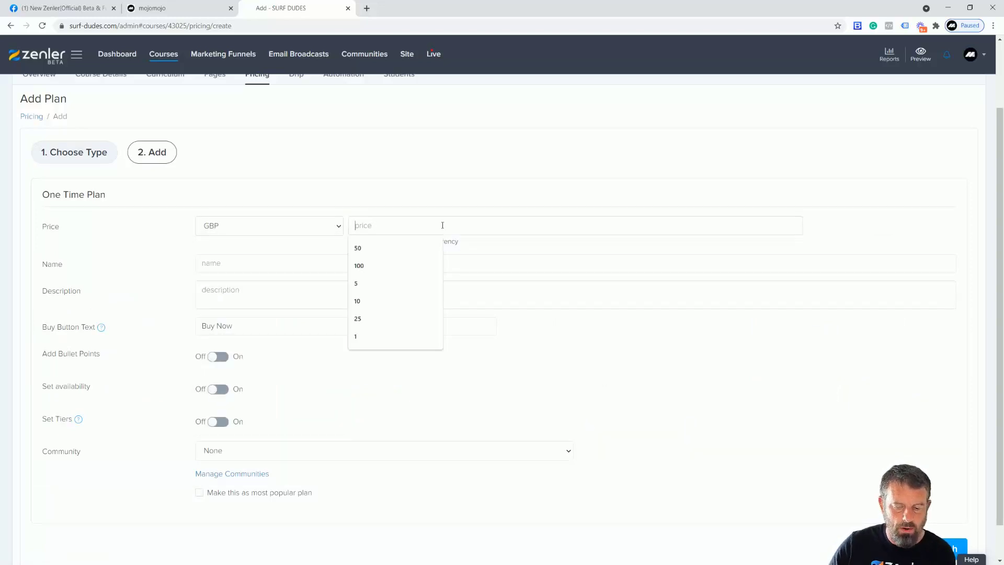
text(120)
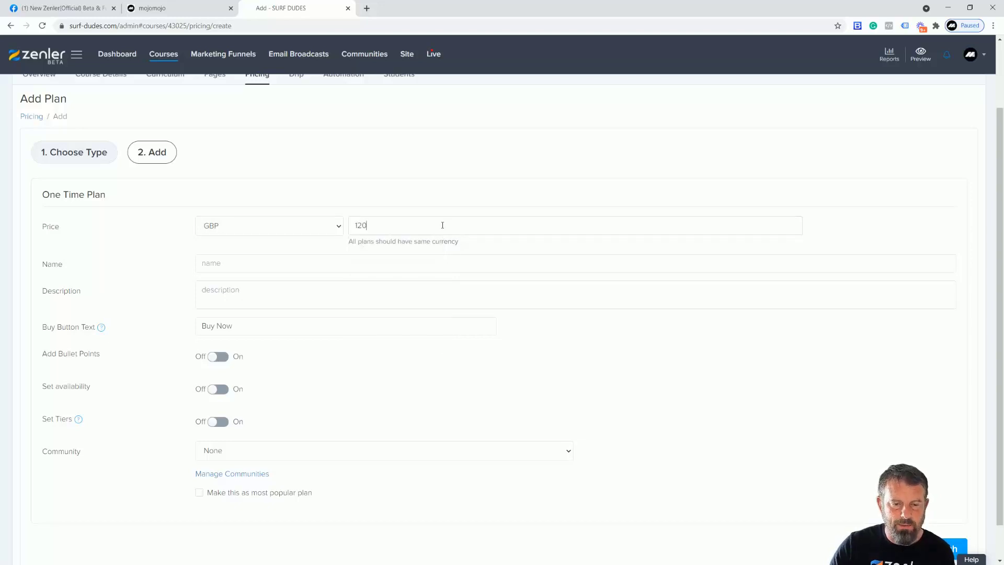
click(226, 269)
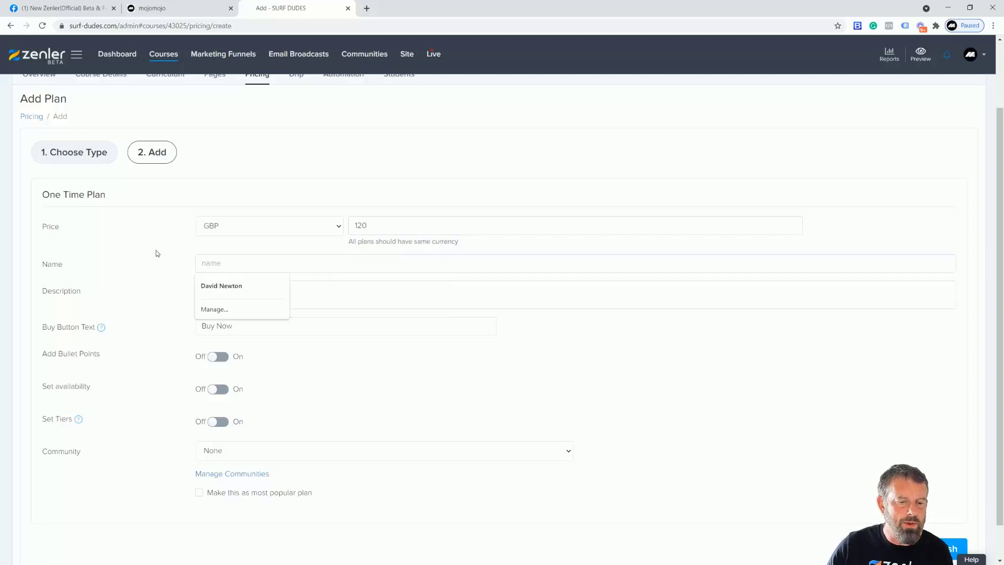
text(ONE OF)
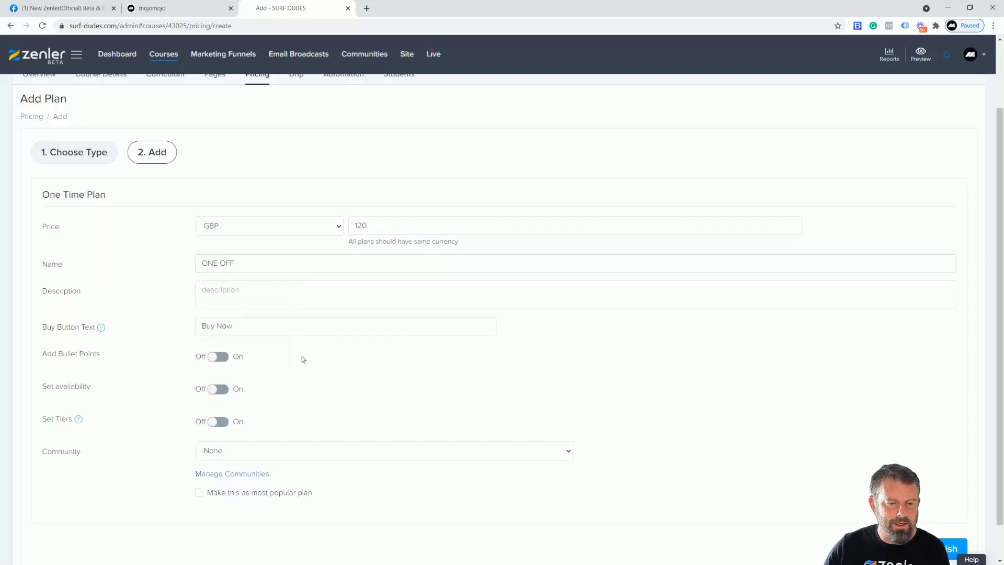
text(F)
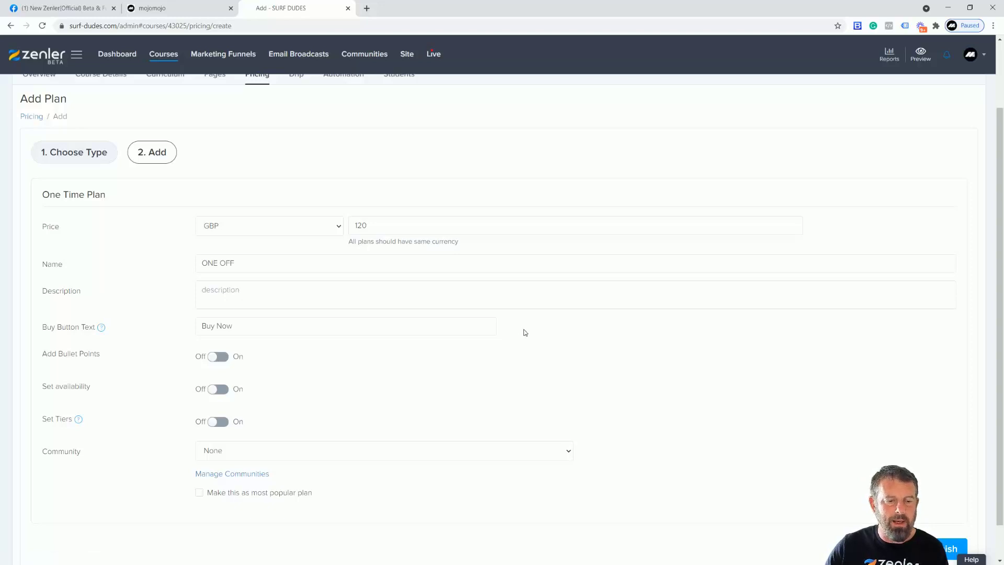
scroll(714, 393, down, 1)
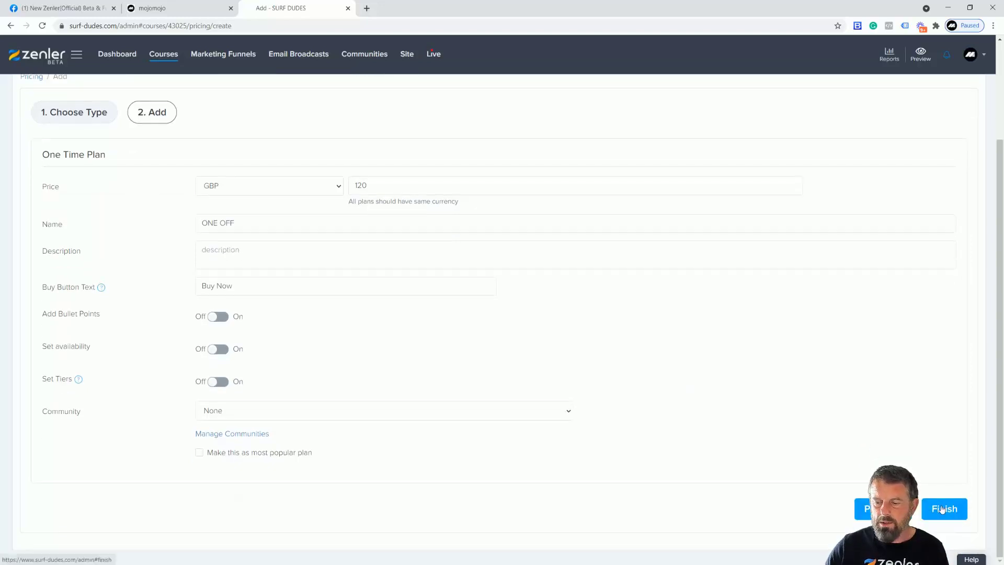
click(944, 508)
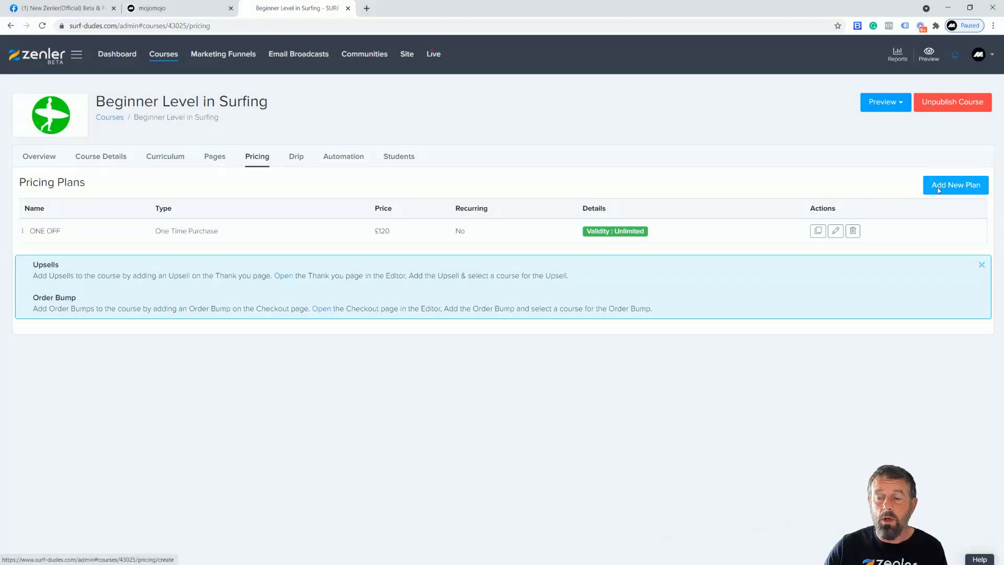
Start another pricing plan of the payment plan type with 4 installments of 30 GBP
click(936, 190)
scroll(628, 313, down, 2)
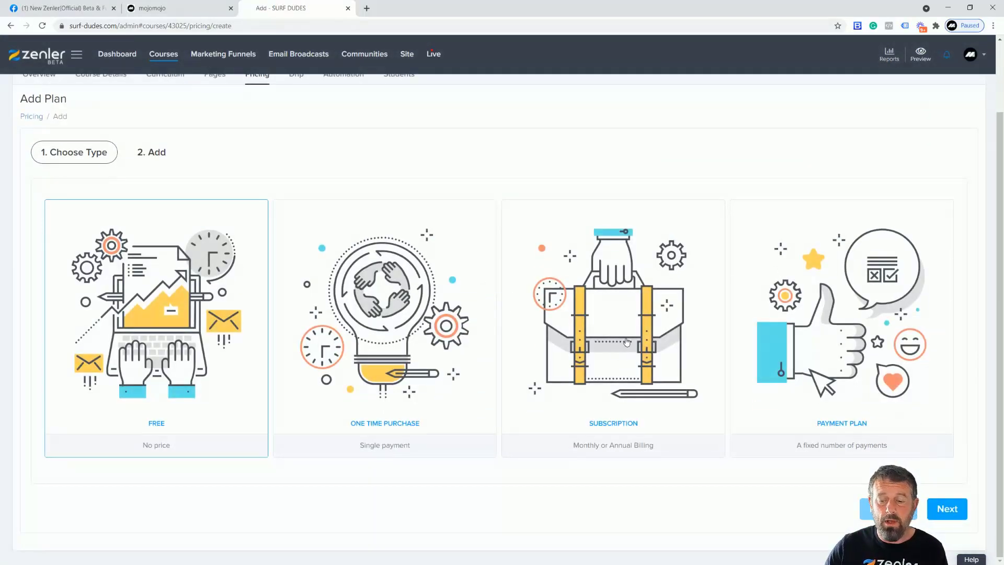
click(811, 341)
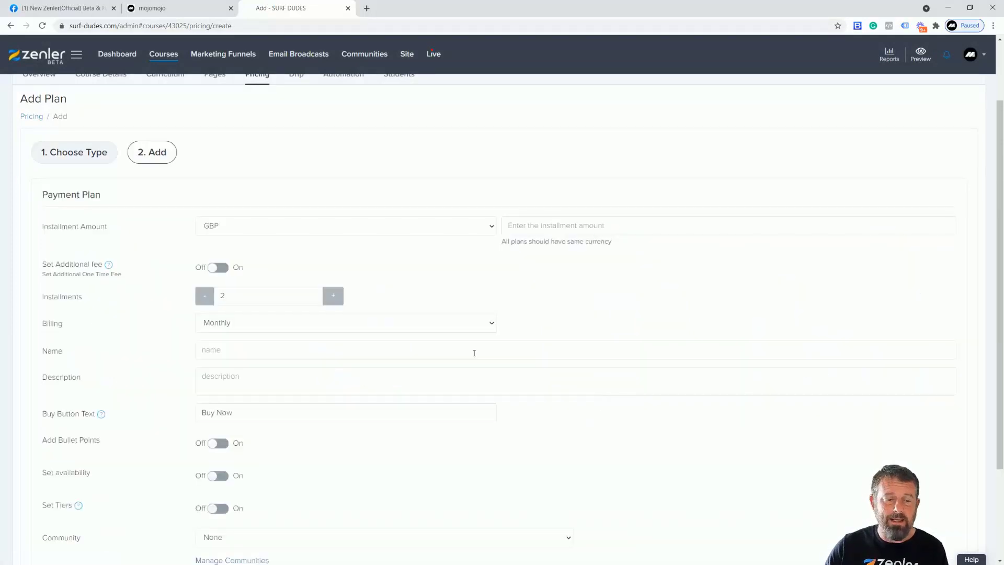
click(526, 227)
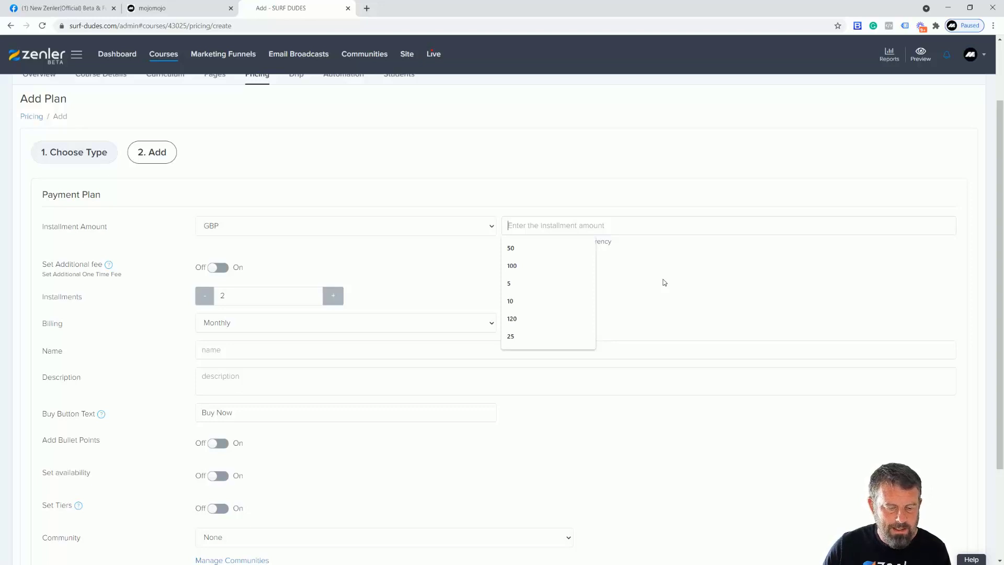
text(30)
click(631, 288)
click(336, 302)
click(336, 302)
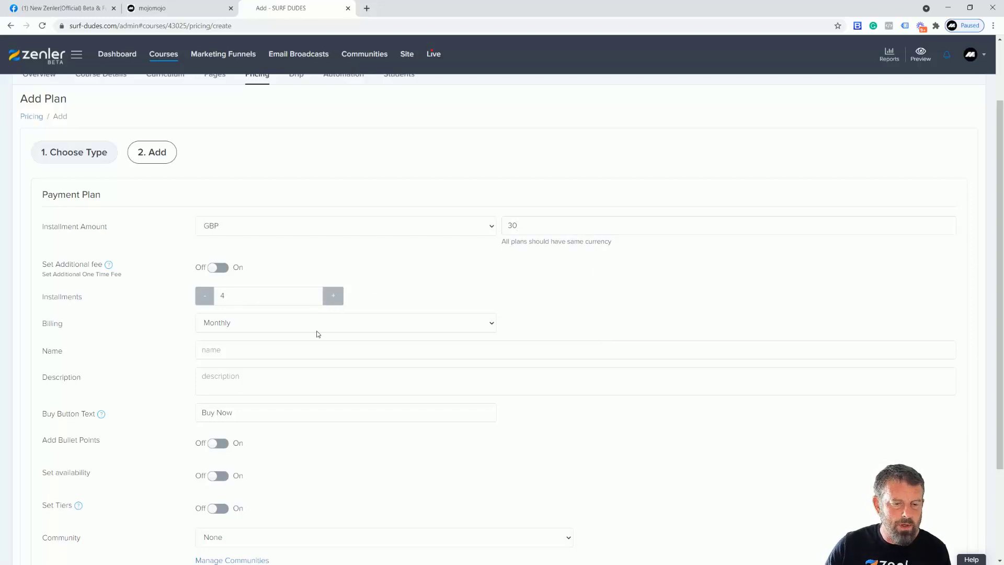
Name the payment plan MONTHLY PLAN and save it to the course's pricing
click(236, 359)
text(MONTLY)
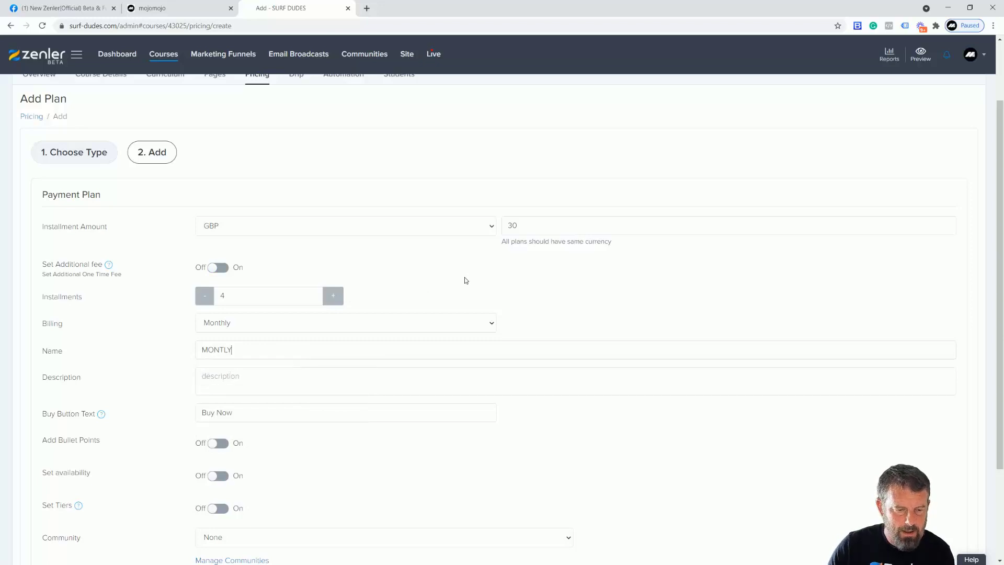
key(BackSpace)
key(BackSpace)
text(HLY PLAN)
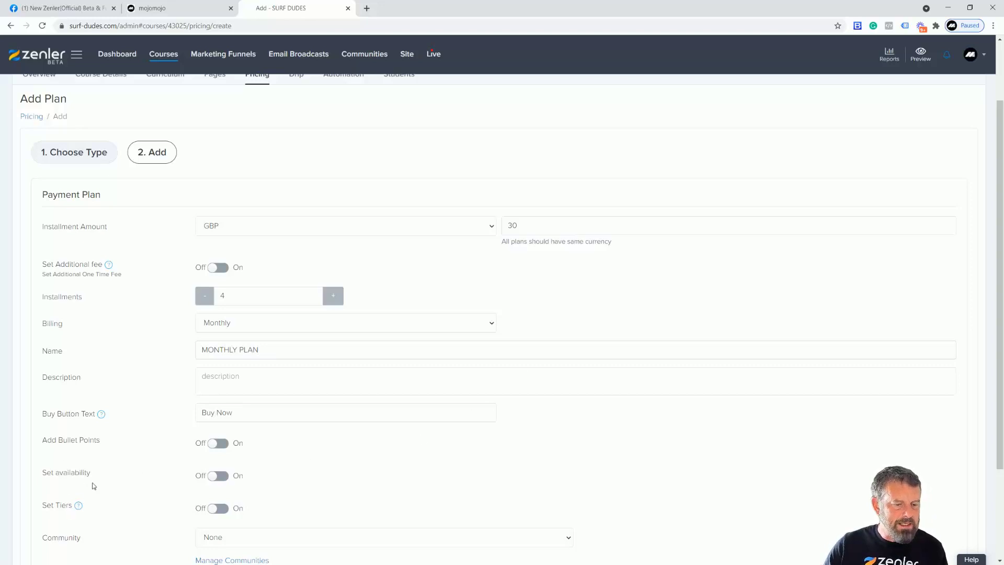
scroll(385, 475, down, 2)
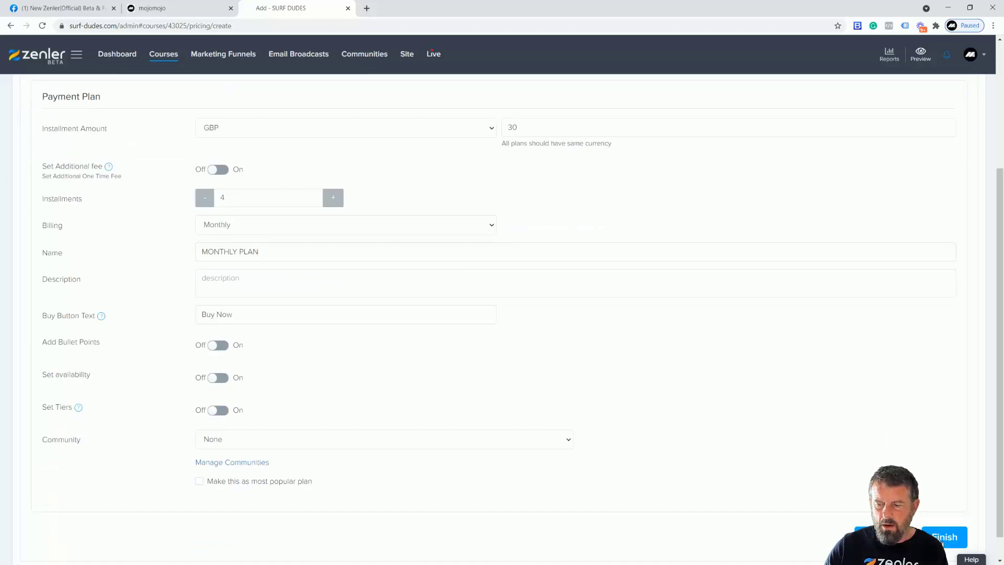
click(942, 539)
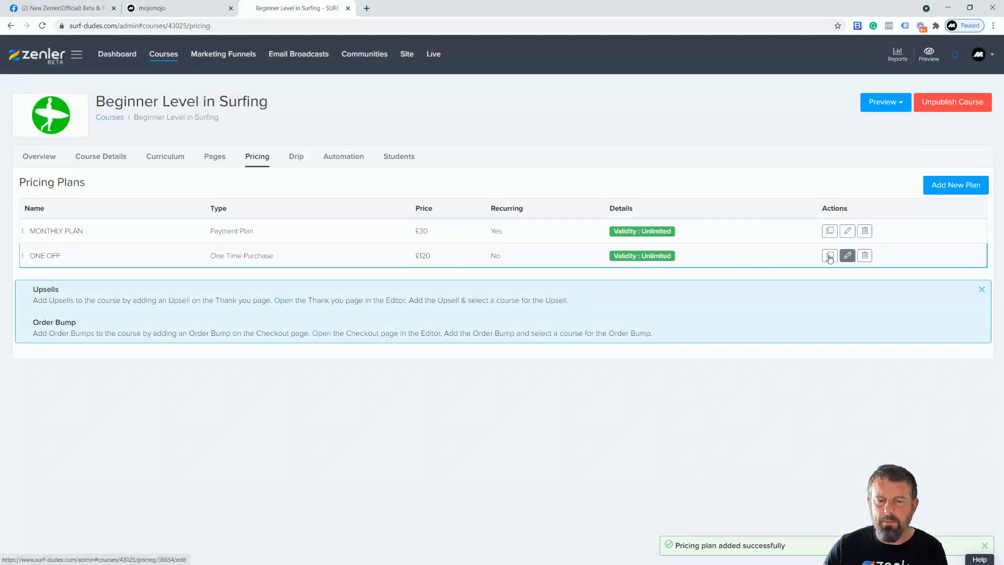
Change the price of the ONE OFF plan to 100 GBP and save the update
click(847, 256)
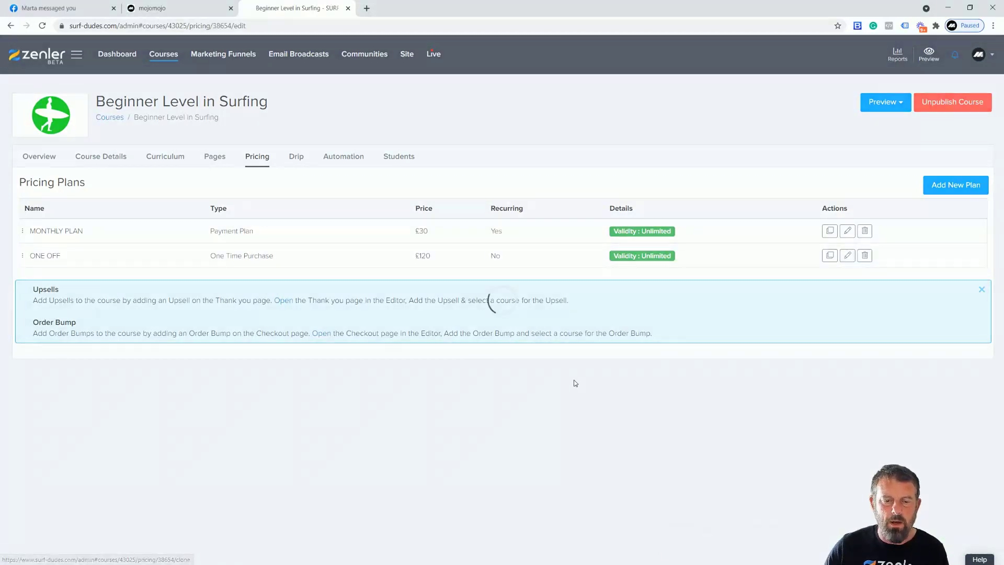
double_click(372, 252)
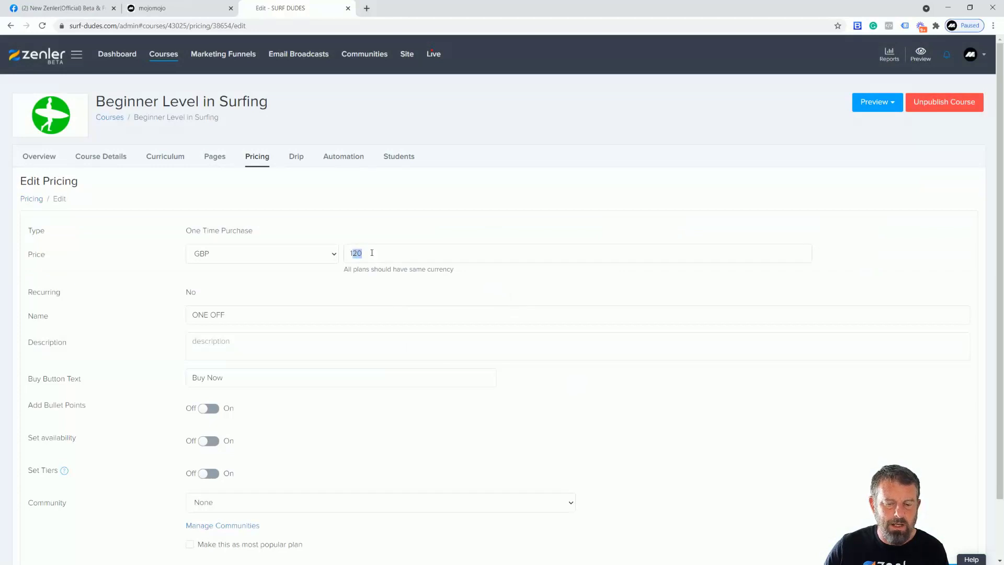
text(100)
scroll(869, 462, down, 1)
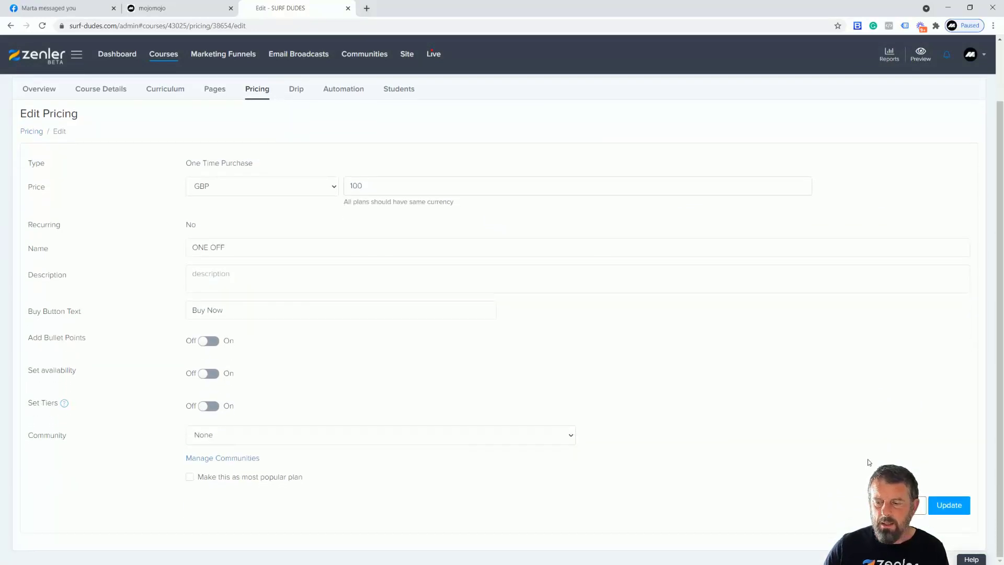
click(949, 506)
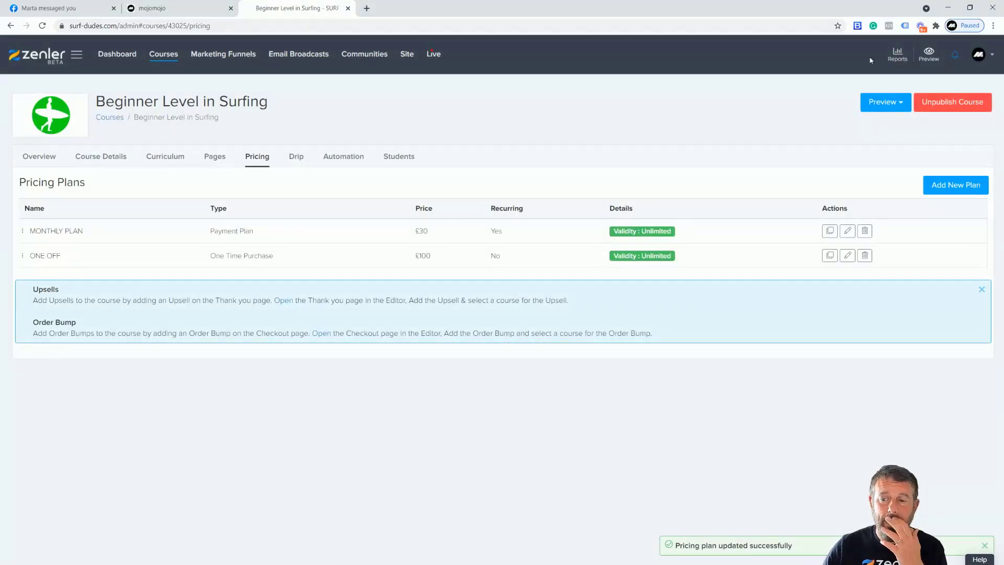
Preview the course's sales page as a visitor and go from its enroll option to the course pricing section
click(897, 108)
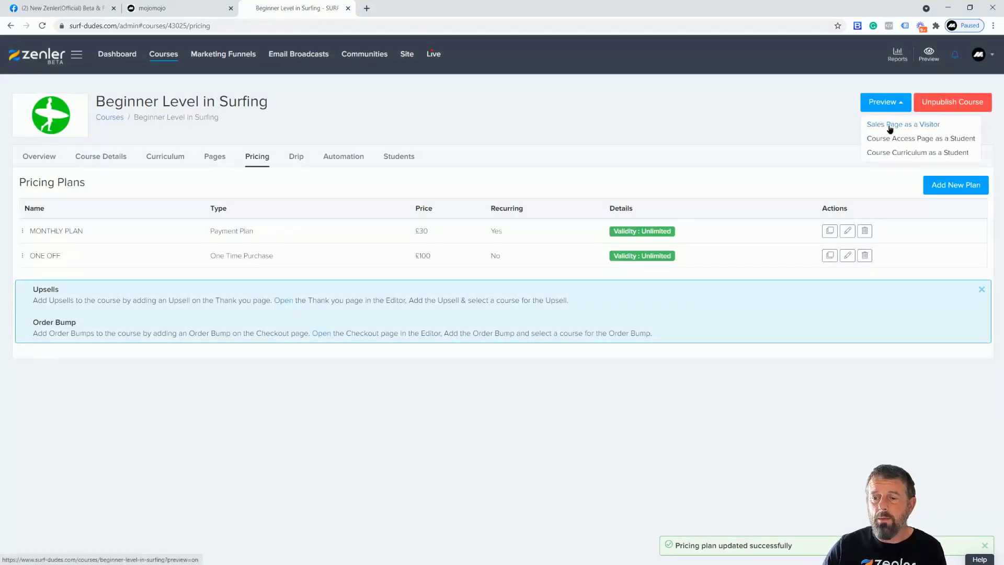
click(890, 125)
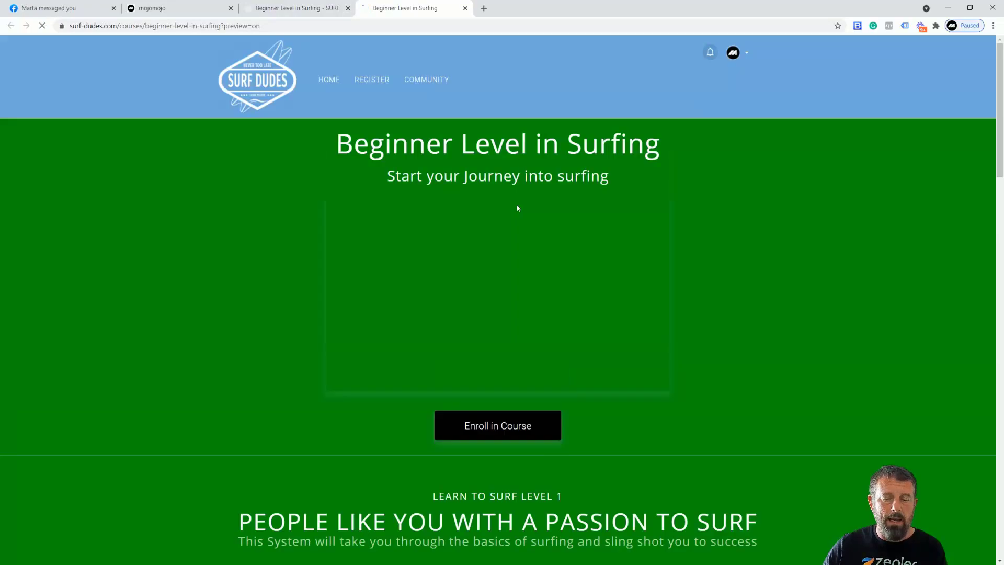
scroll(764, 343, down, 10)
scroll(764, 343, down, 5)
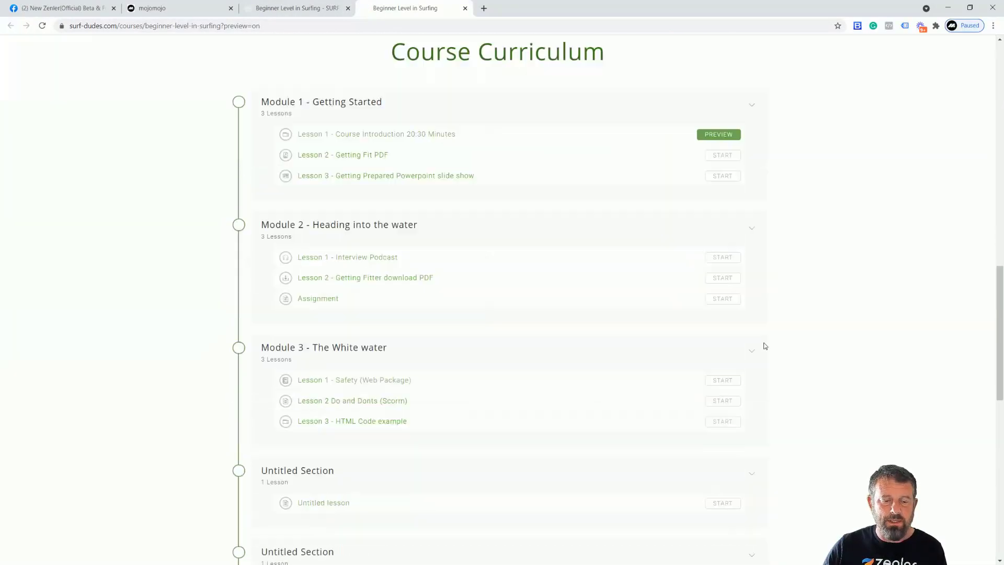
scroll(764, 339, up, 12)
click(468, 389)
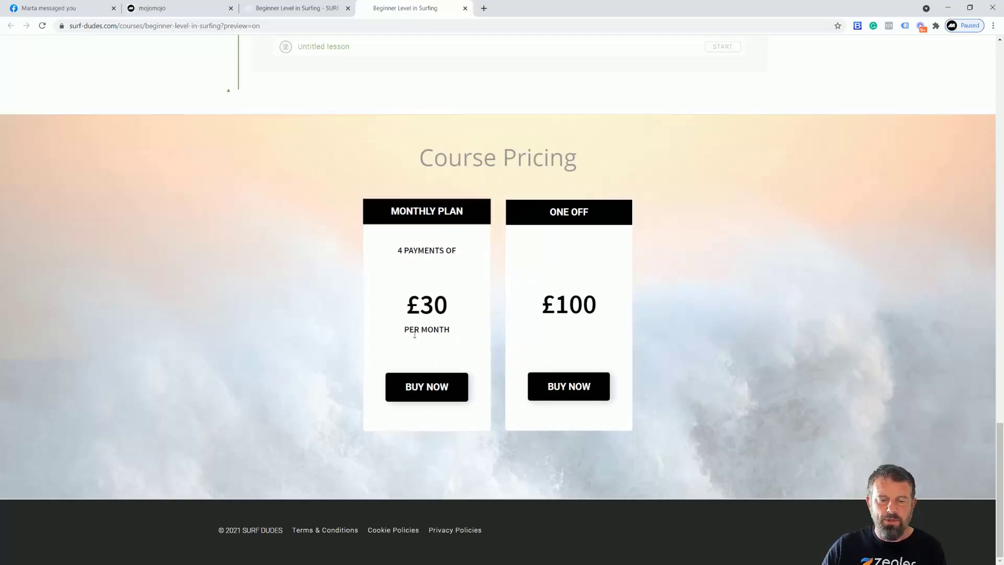
Open the MONTHLY PLAN checkout, compare its order summary with the ONE OFF option, and return to the course's pricing plans
click(434, 388)
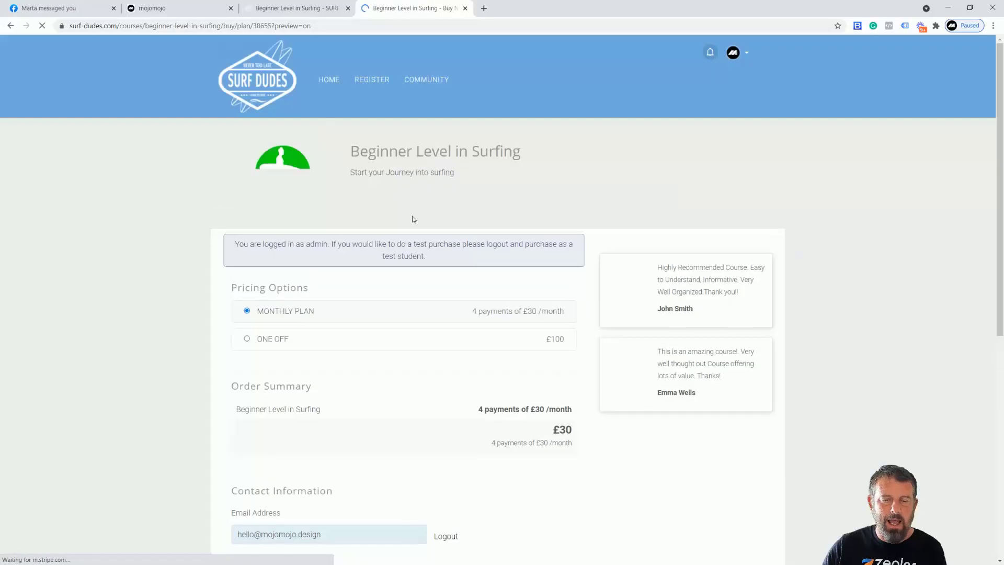
click(247, 338)
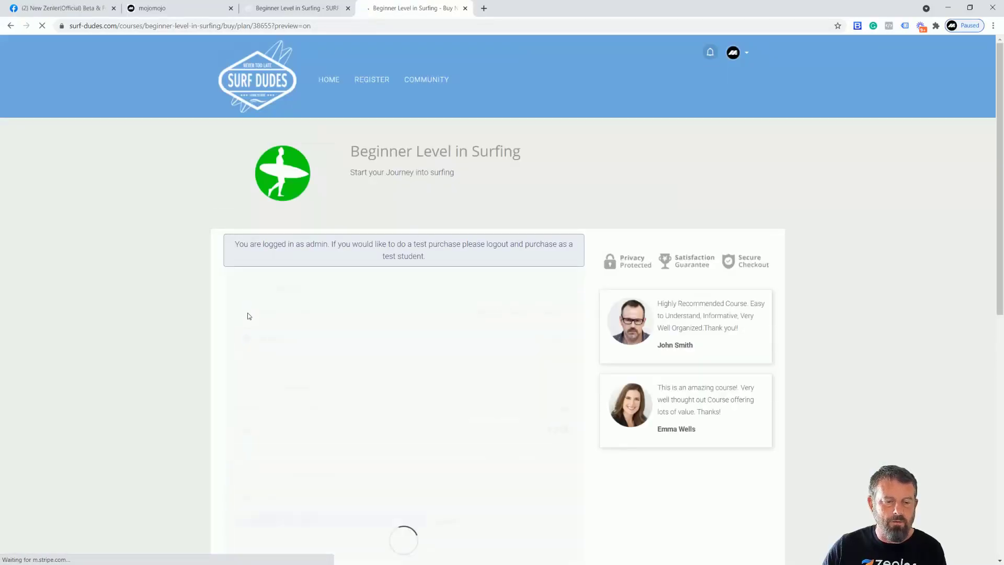
click(248, 311)
click(265, 341)
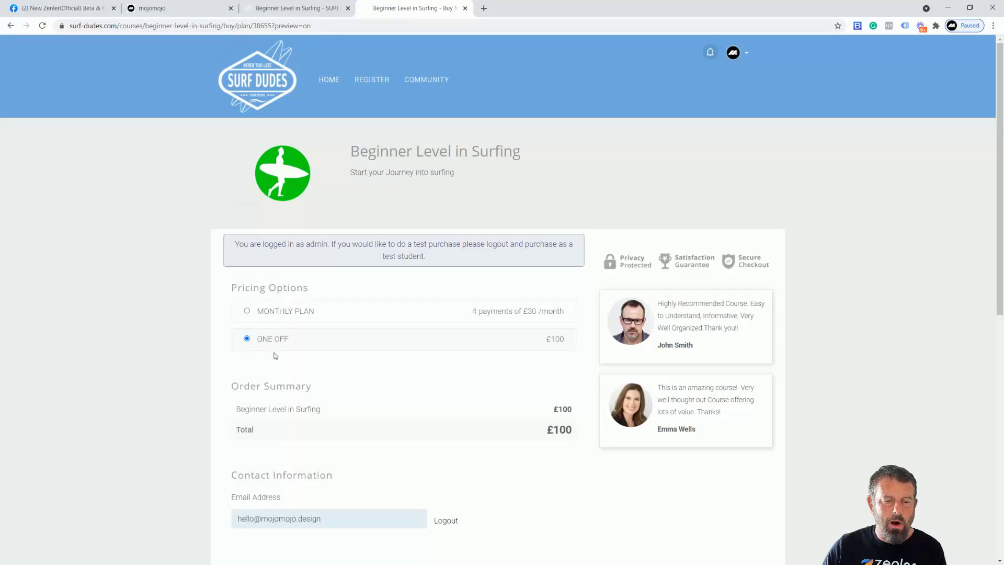
click(246, 312)
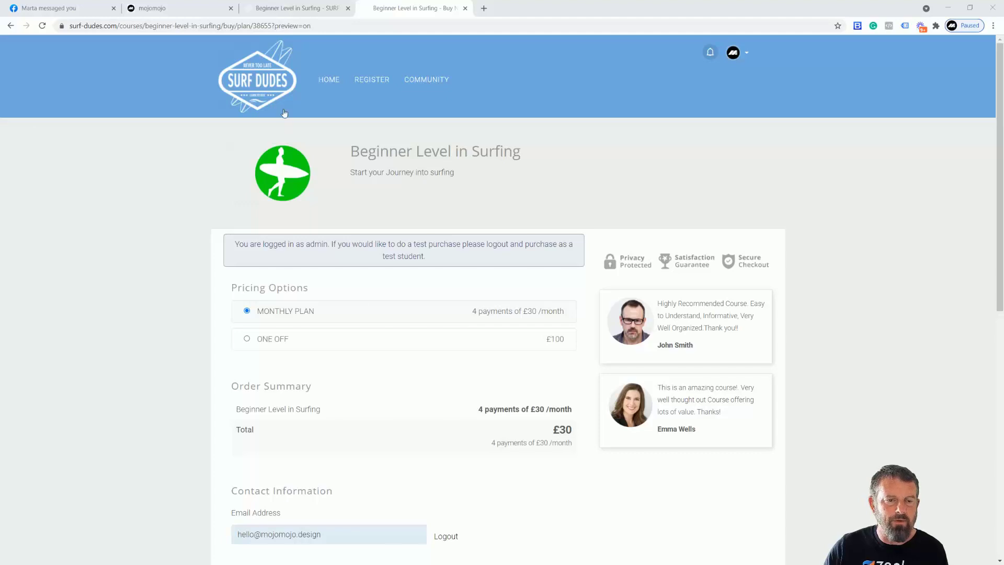
click(282, 9)
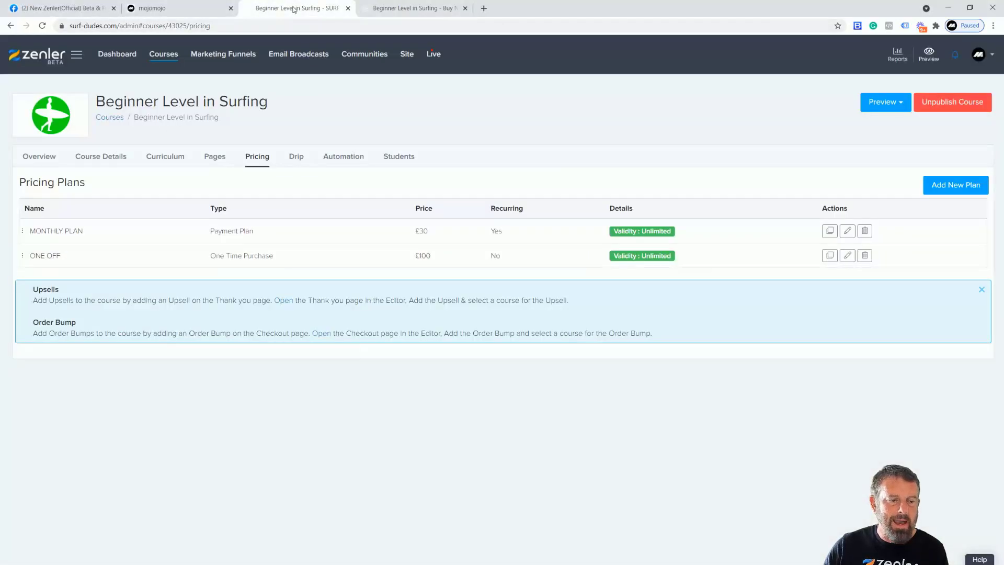
Create a new course coupon with the code SCHOLARSHIP and a 50 percent discount
click(163, 56)
click(55, 191)
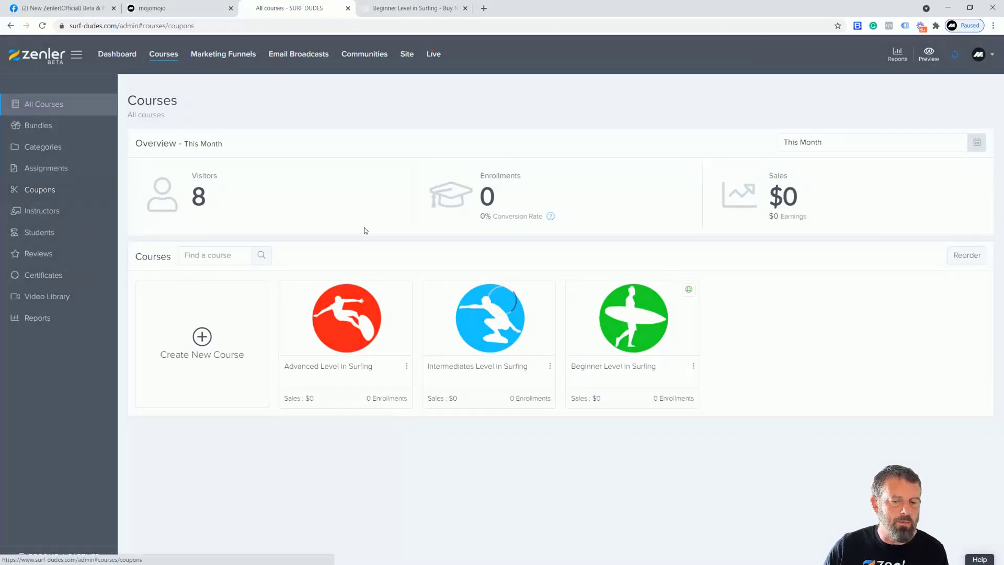
click(558, 299)
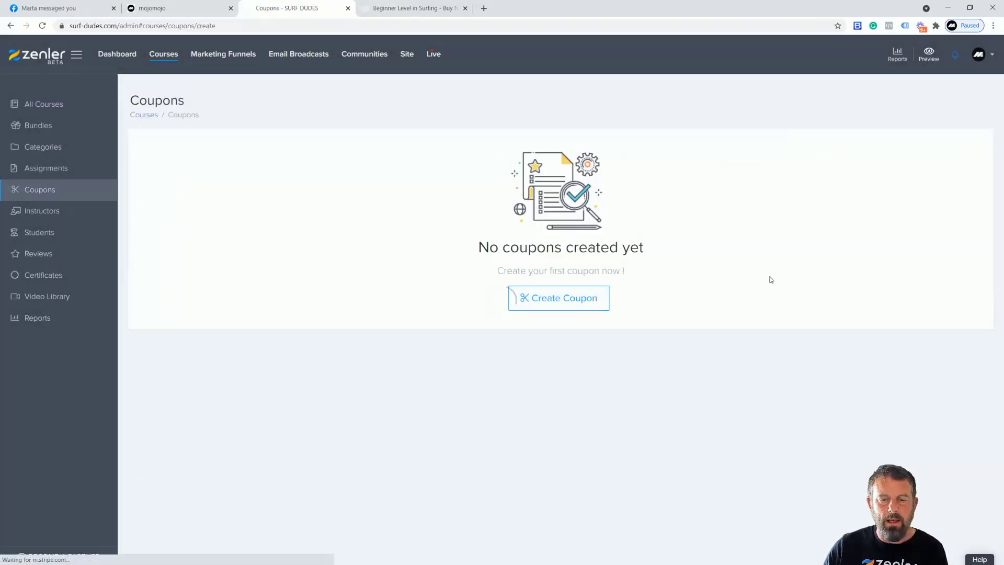
click(243, 186)
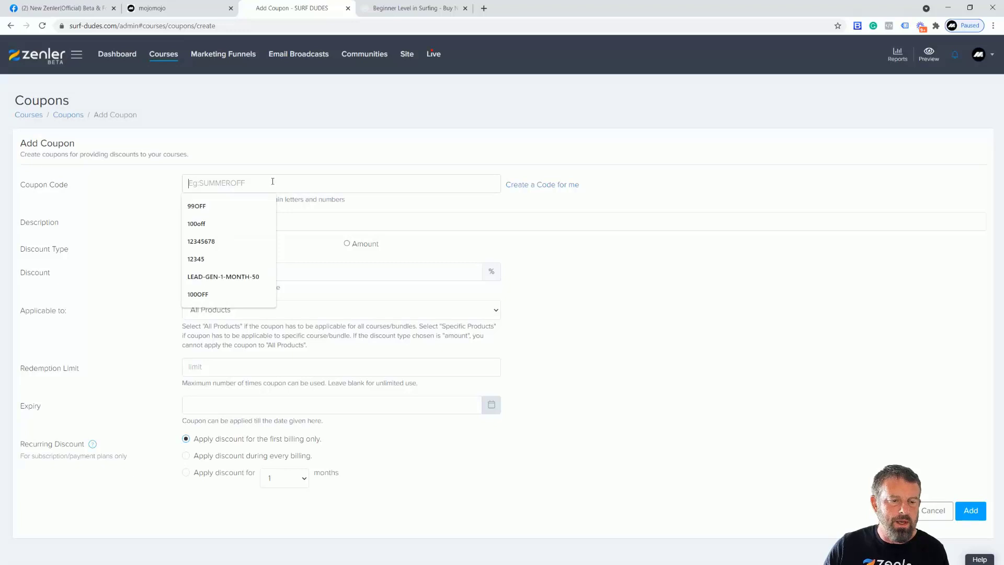
text(SCHOLARSHIP)
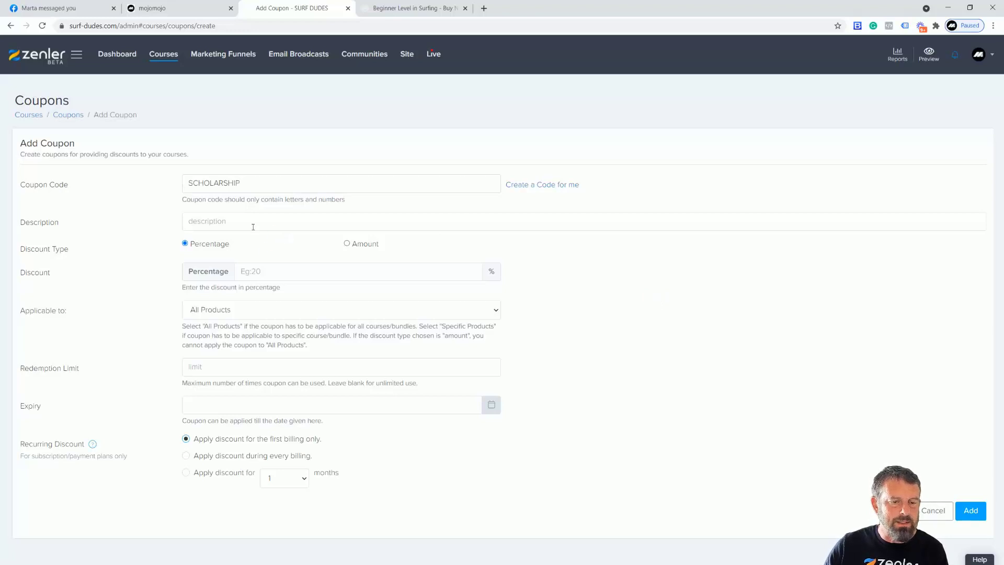
click(271, 268)
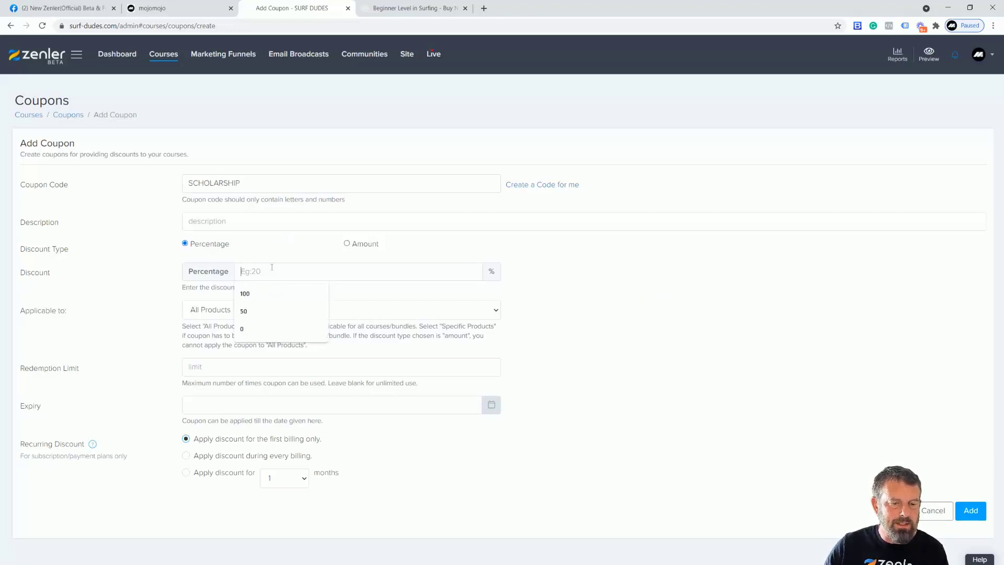
click(244, 311)
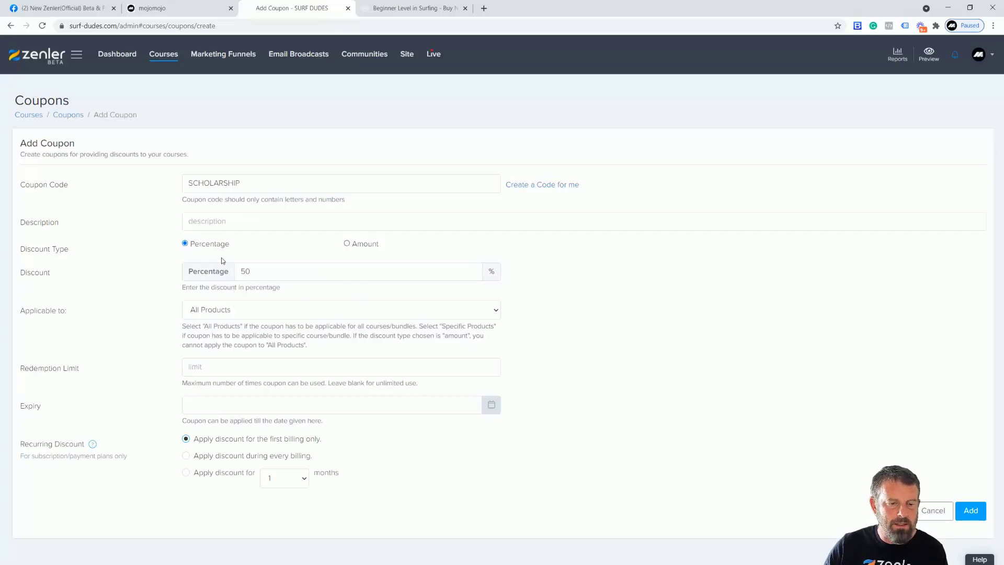
Restrict the coupon to specific products, choosing only the MONTHLY PLAN of the Beginner Level in Surfing course
click(500, 310)
click(366, 336)
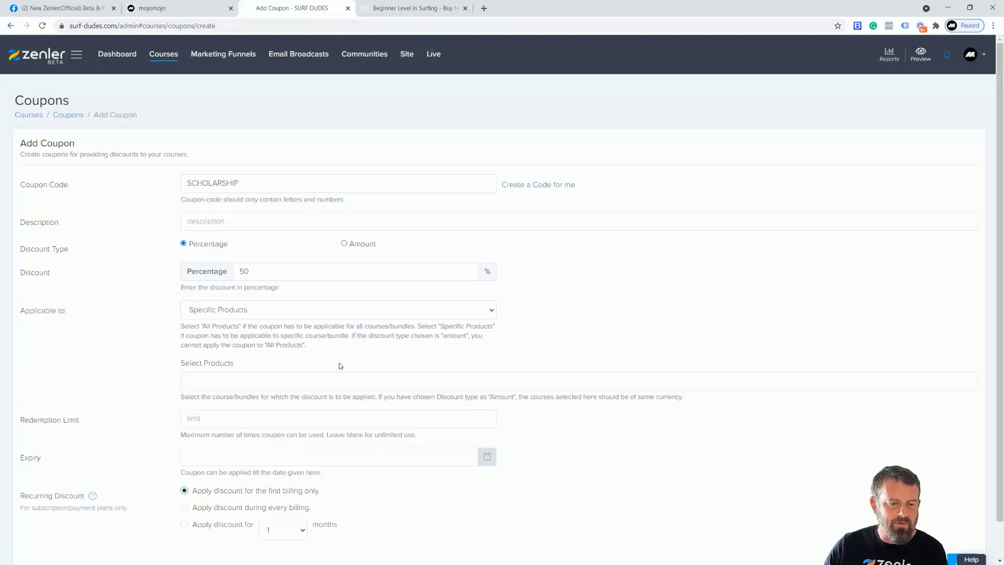
click(236, 383)
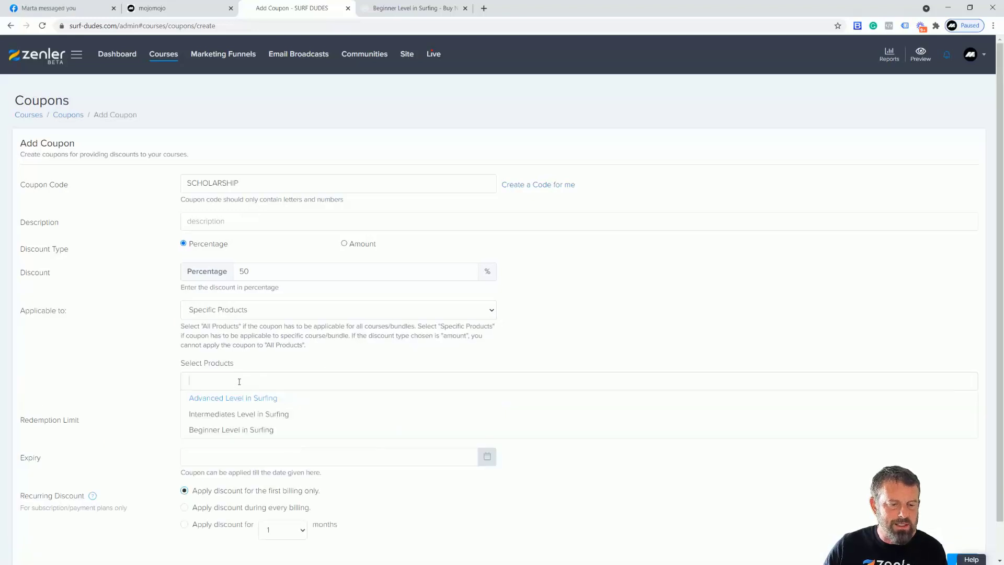
click(213, 431)
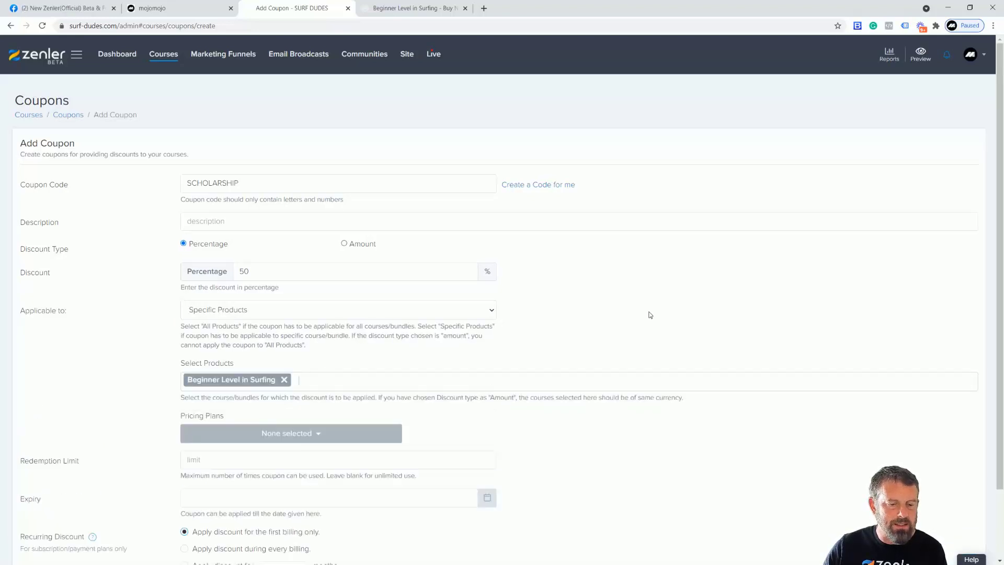
scroll(650, 315, down, 2)
click(315, 354)
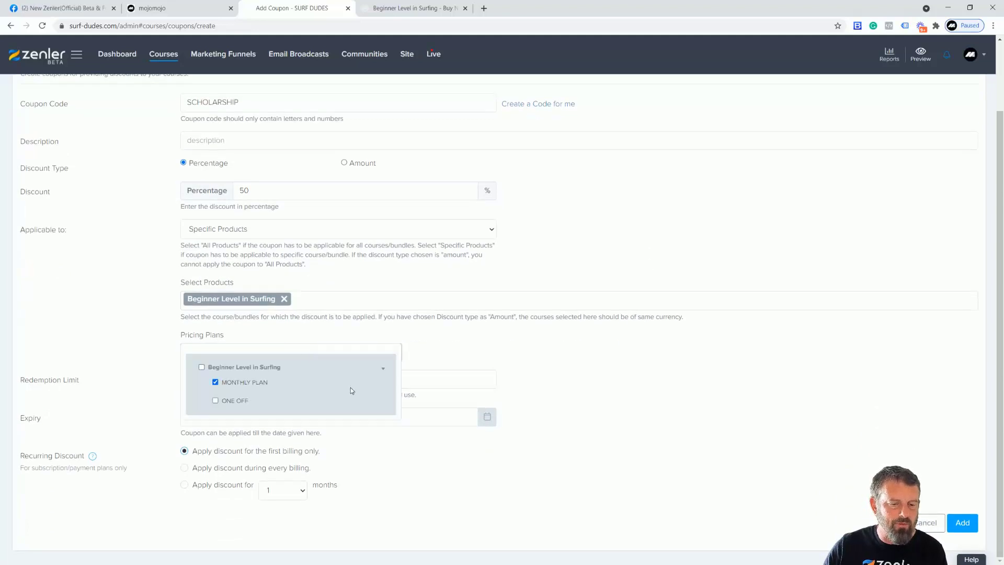
click(657, 397)
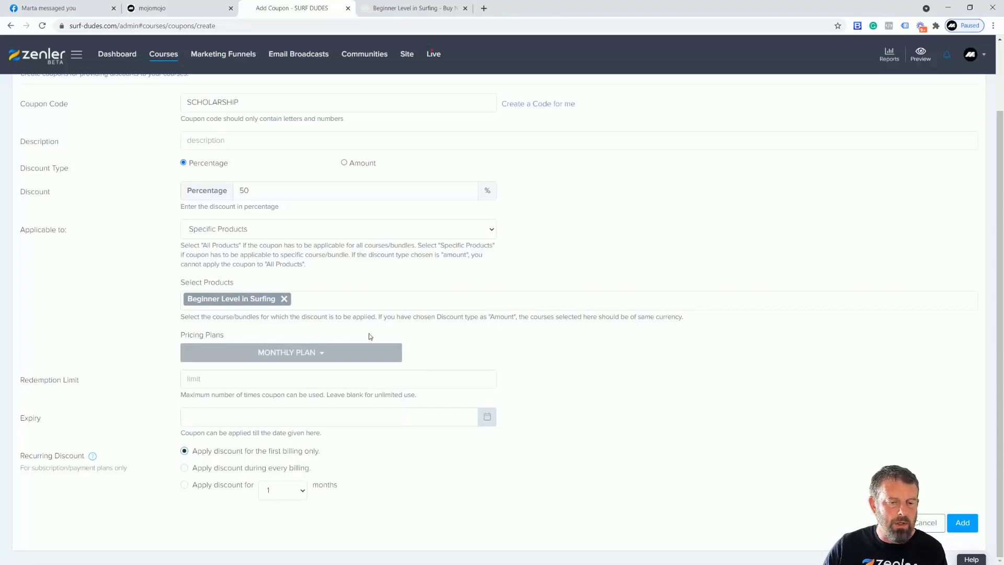
click(324, 354)
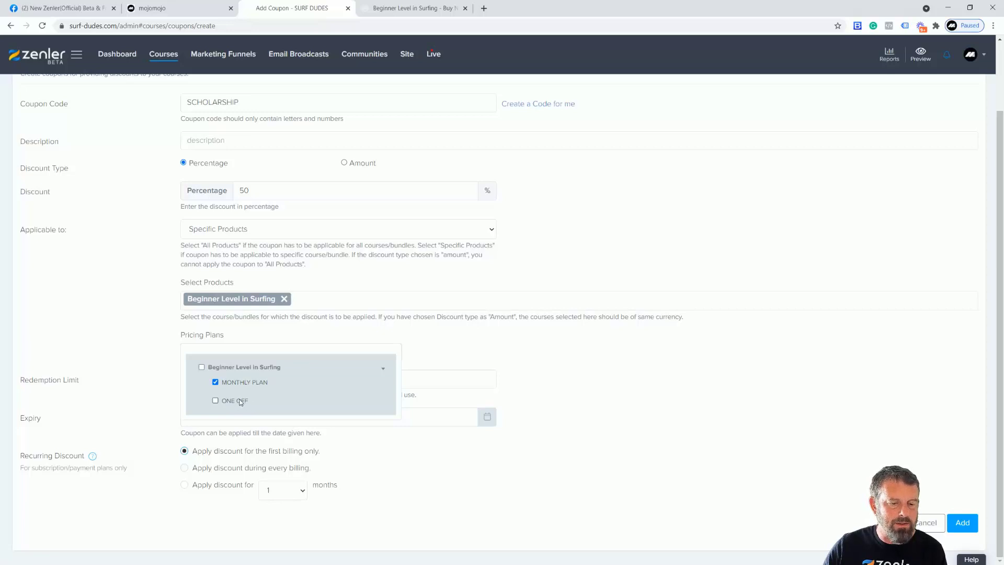
click(650, 400)
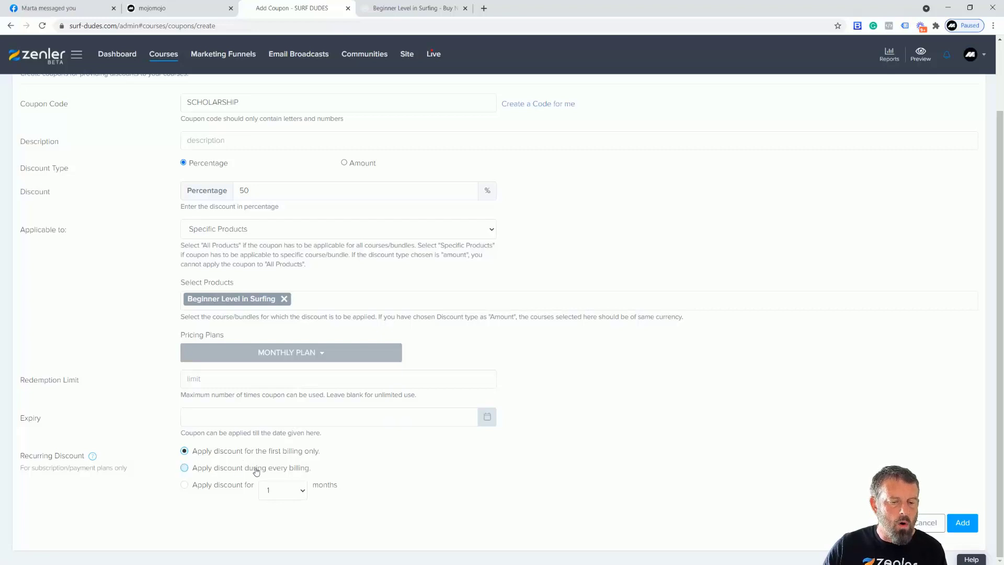
Try limiting the coupon's recurring discount to 4 months
click(185, 468)
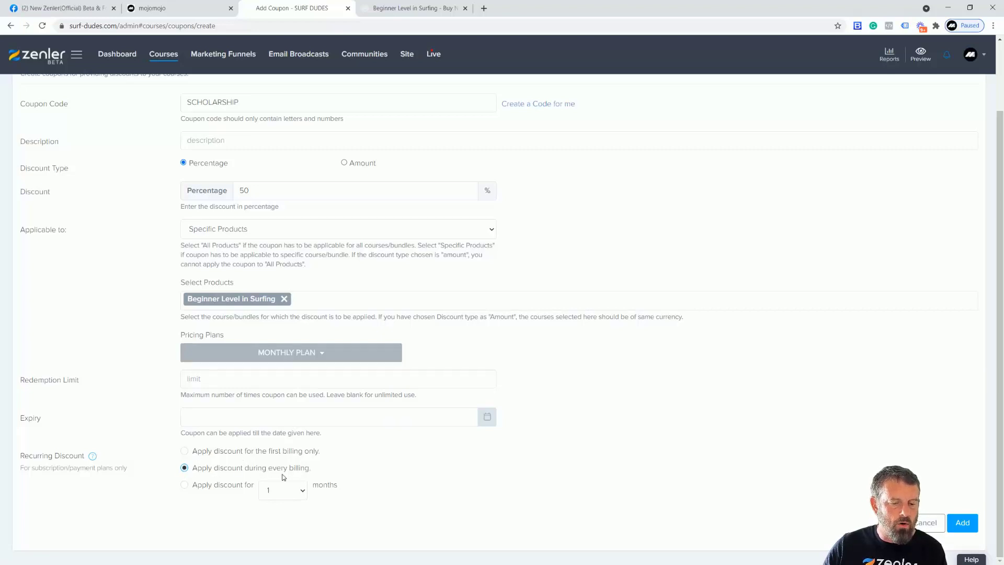
click(185, 485)
click(287, 492)
click(281, 401)
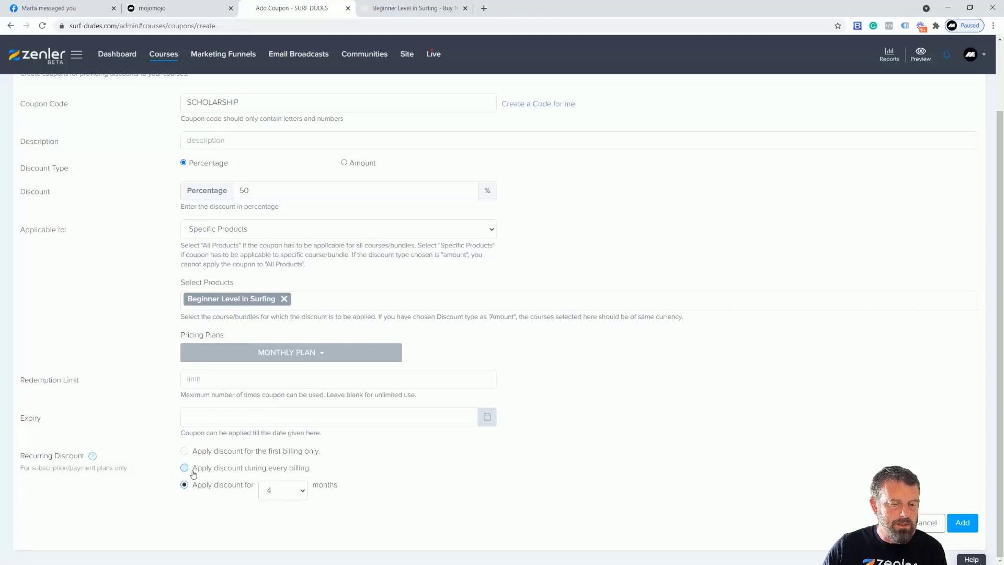
Set the recurring discount to apply during every billing and add the coupon
click(185, 468)
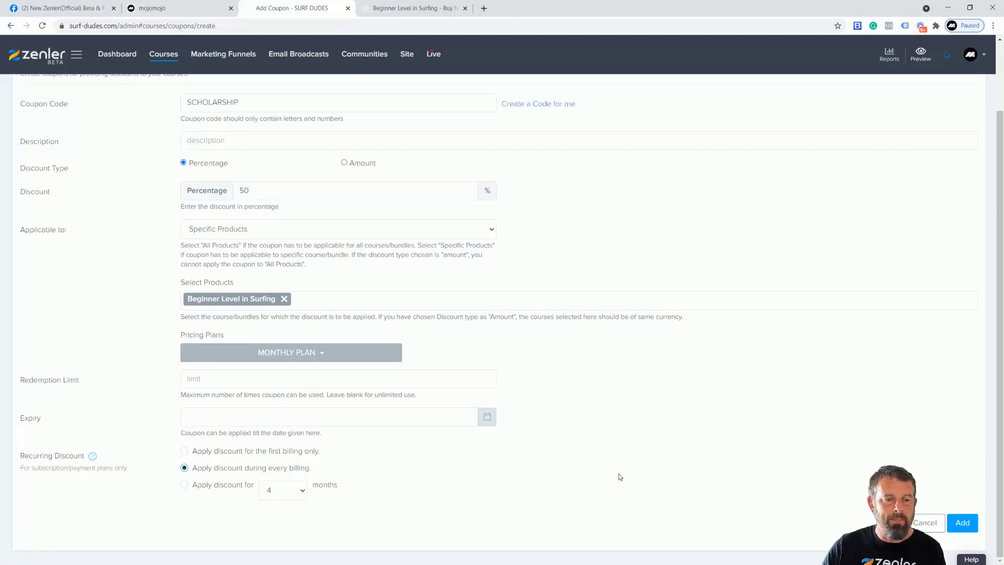
scroll(620, 477, up, 1)
scroll(688, 384, down, 1)
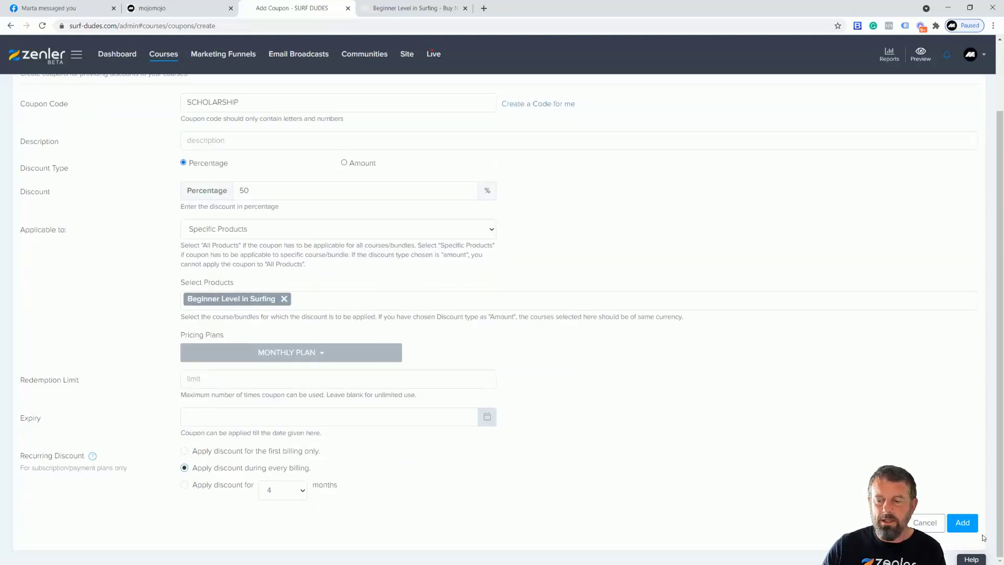
click(964, 524)
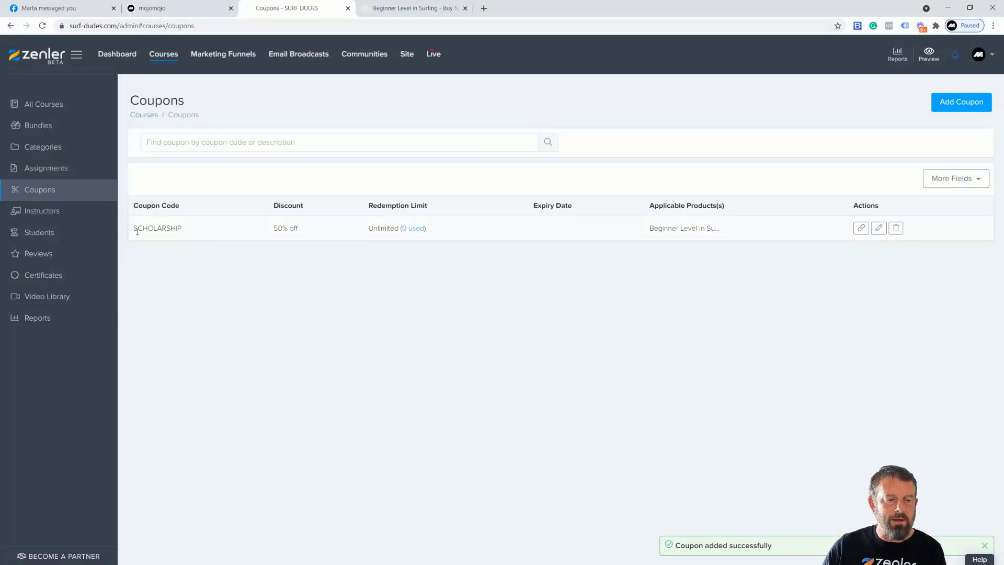
Copy the SCHOLARSHIP coupon's link for the Beginner Level in Surfing course and close the link window
click(862, 229)
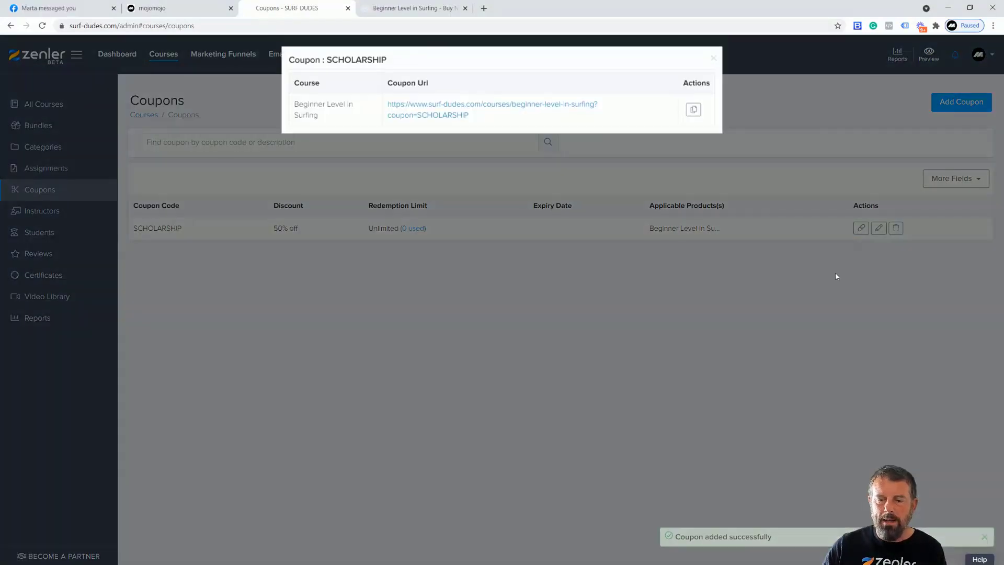
click(694, 113)
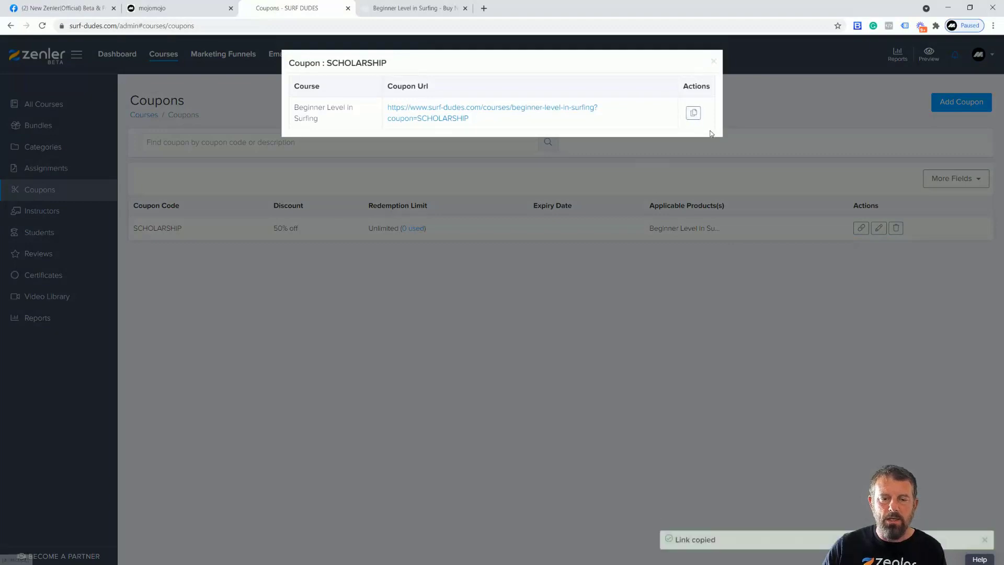
drag(476, 123, 392, 109)
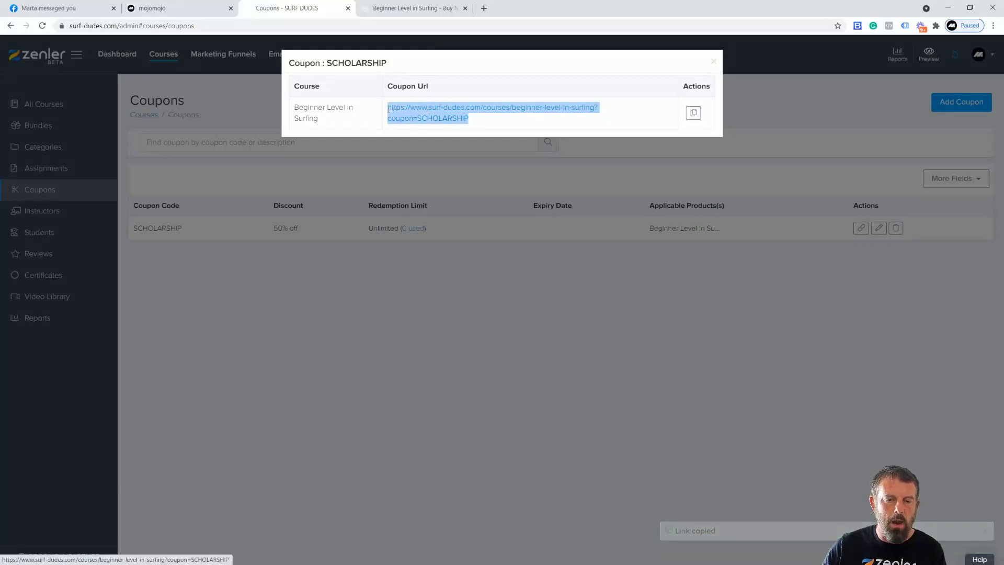
click(553, 356)
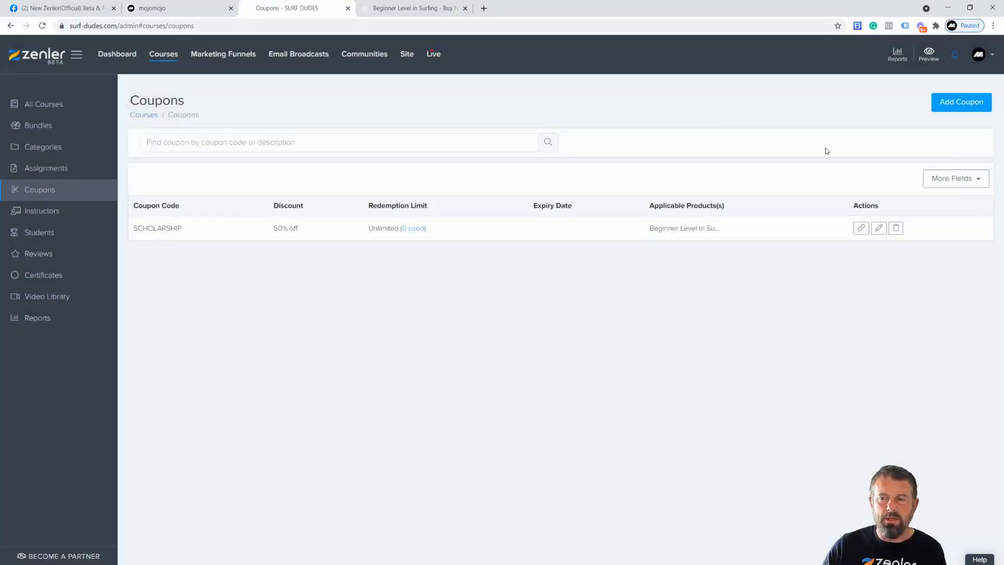
Open the copied coupon link in a new incognito window to view the course page as a visitor
click(993, 26)
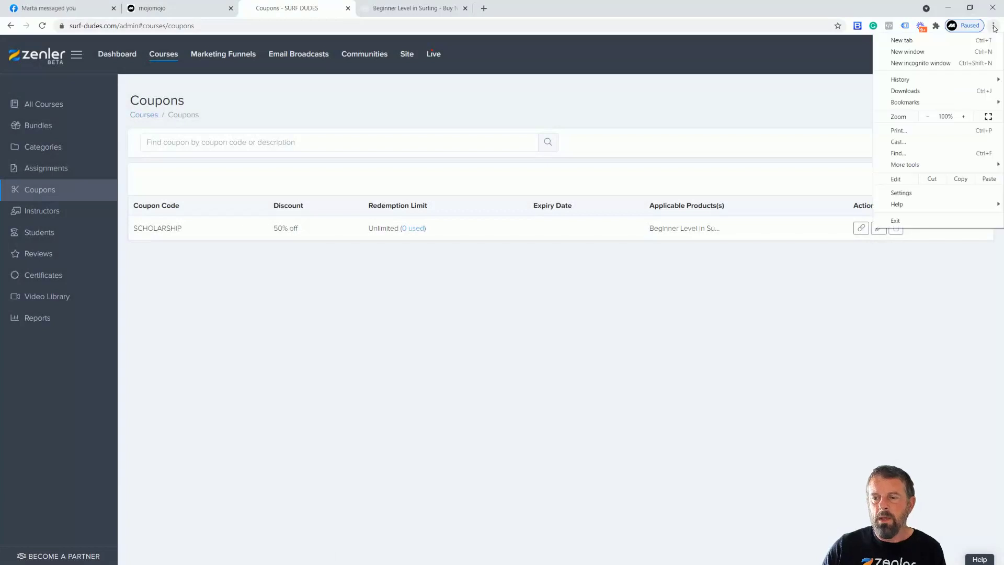
click(937, 64)
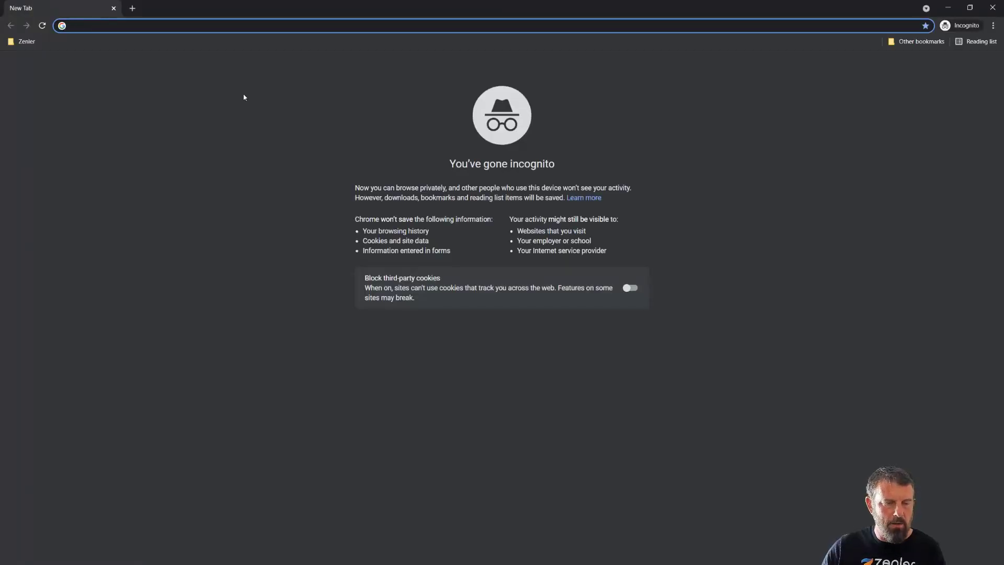
key(ctrl+v)
key(Return)
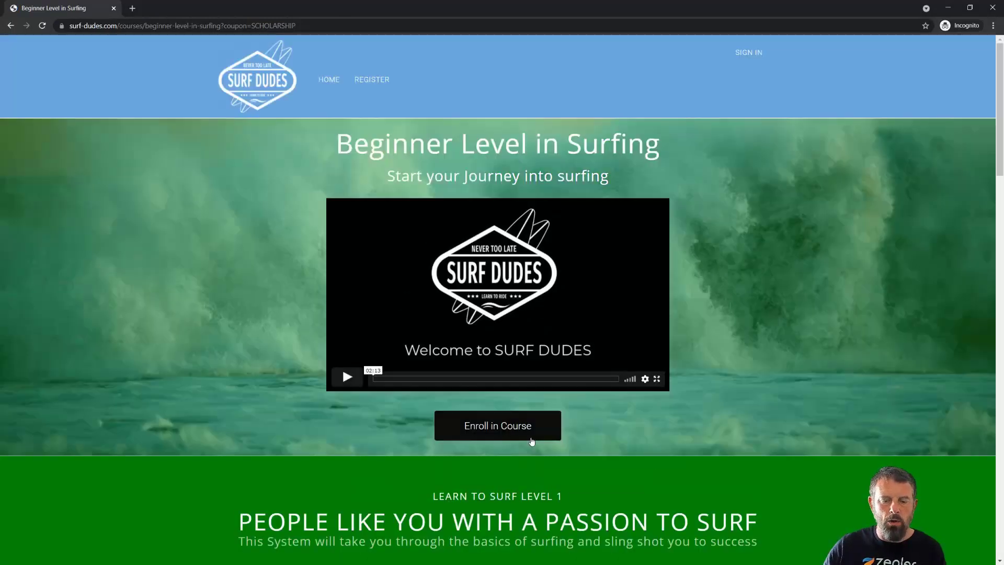
Go from the course's enroll option to its pricing and compare the MONTHLY PLAN's original and discounted payments
click(512, 430)
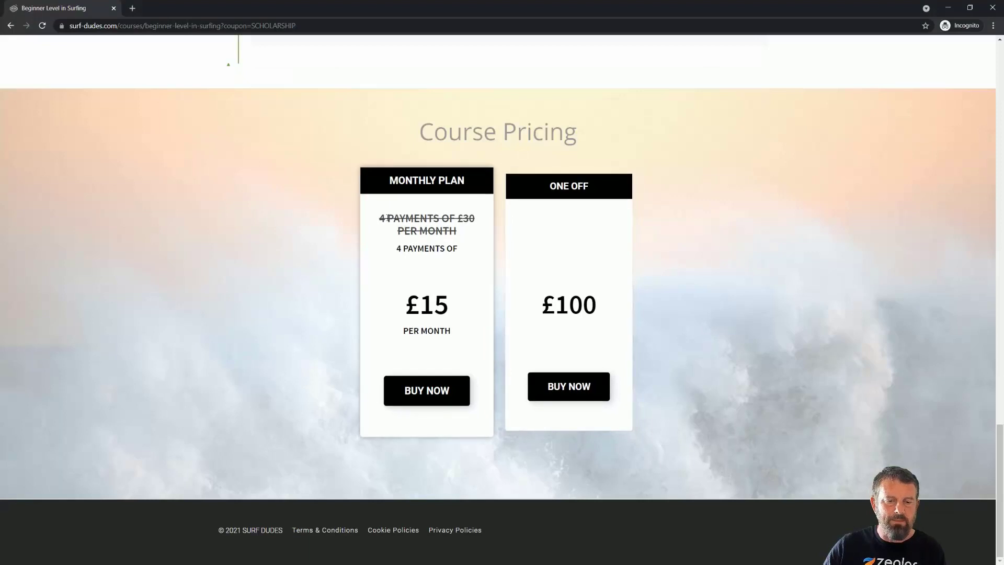
drag(400, 249, 457, 249)
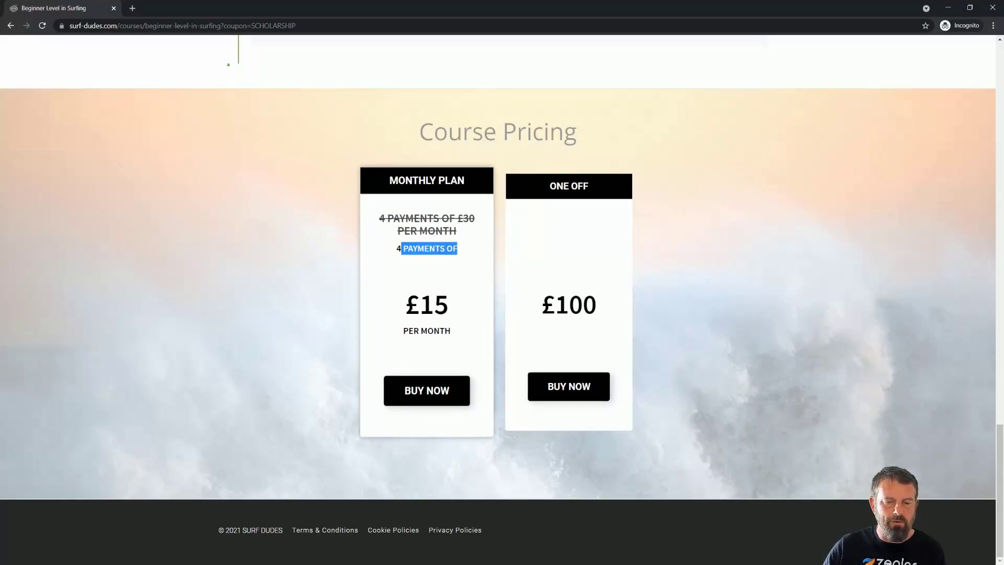
drag(406, 305, 449, 304)
drag(463, 218, 478, 219)
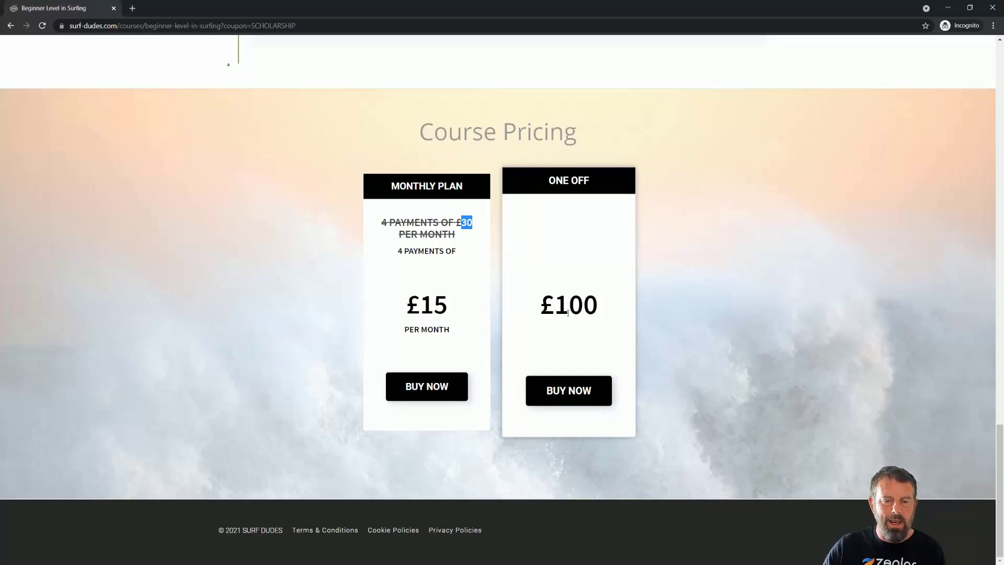
Open the MONTHLY PLAN checkout and examine the order summary's coupon discount, switching briefly to the ONE OFF option and back
click(415, 390)
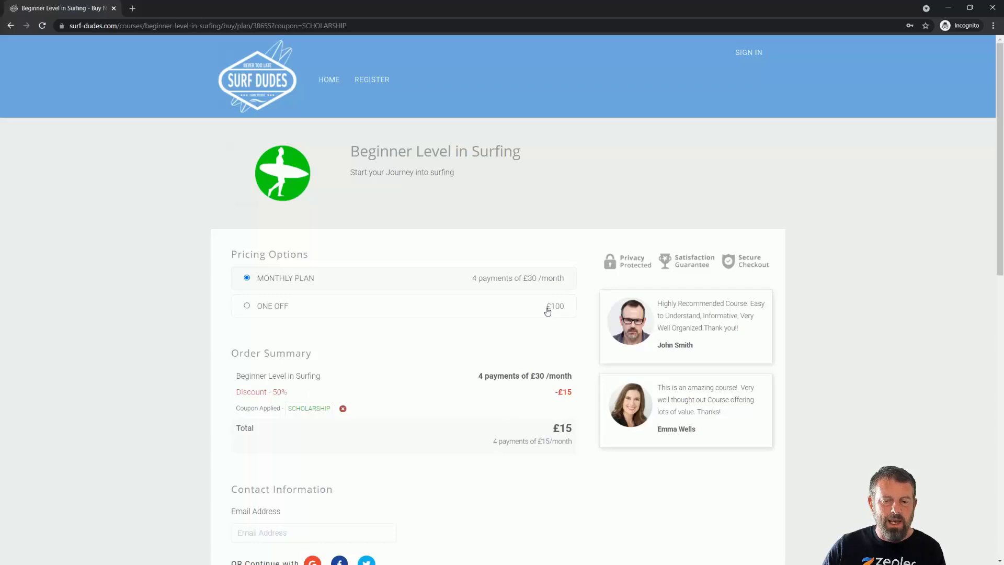
scroll(648, 503, down, 3)
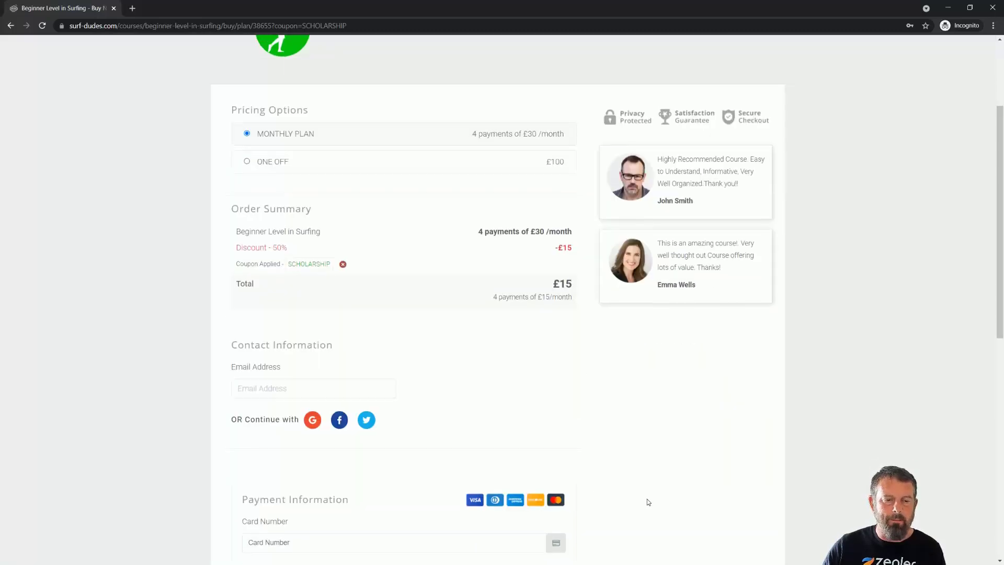
scroll(647, 501, up, 3)
click(247, 307)
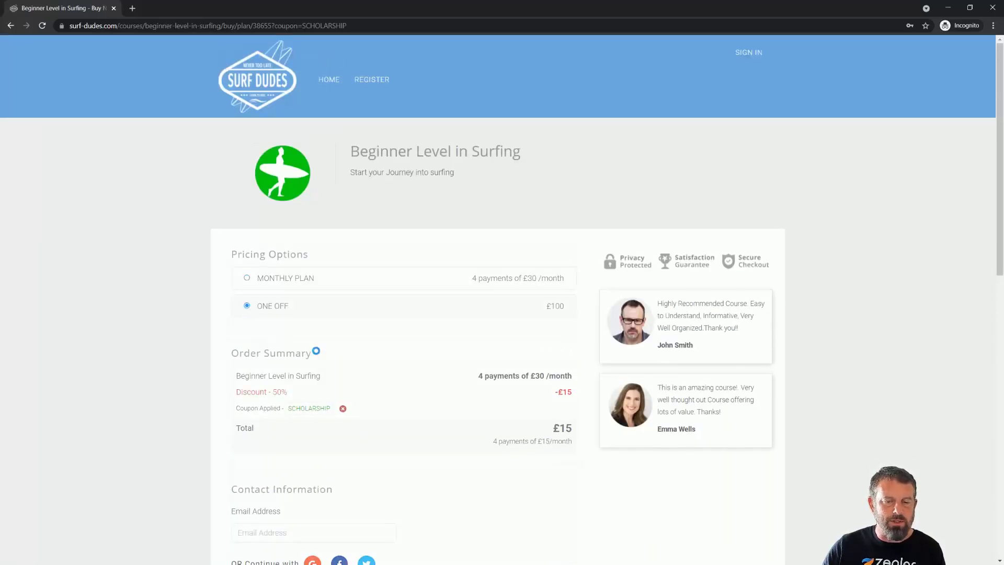
click(247, 277)
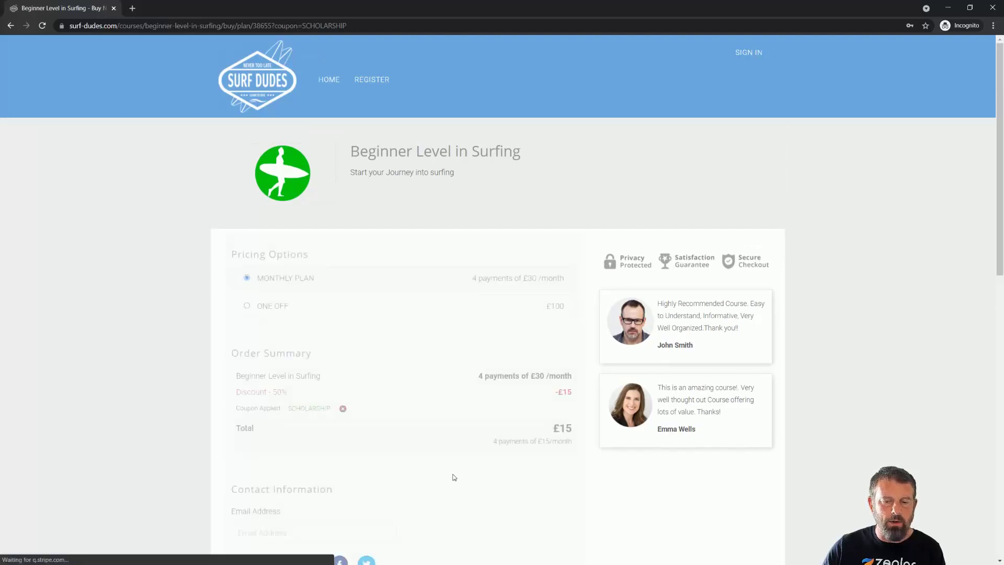
scroll(643, 544, down, 1)
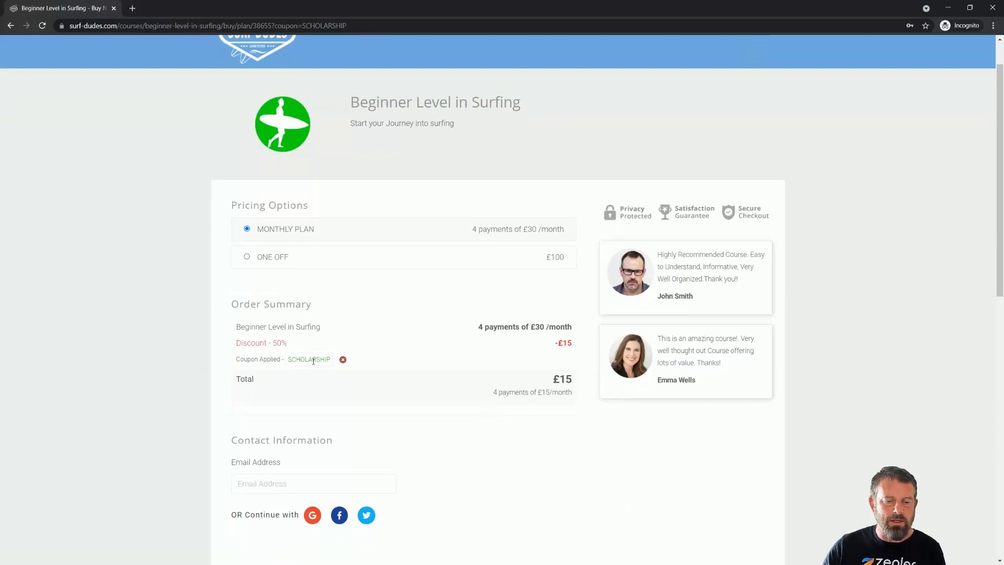
drag(330, 361, 290, 361)
click(475, 481)
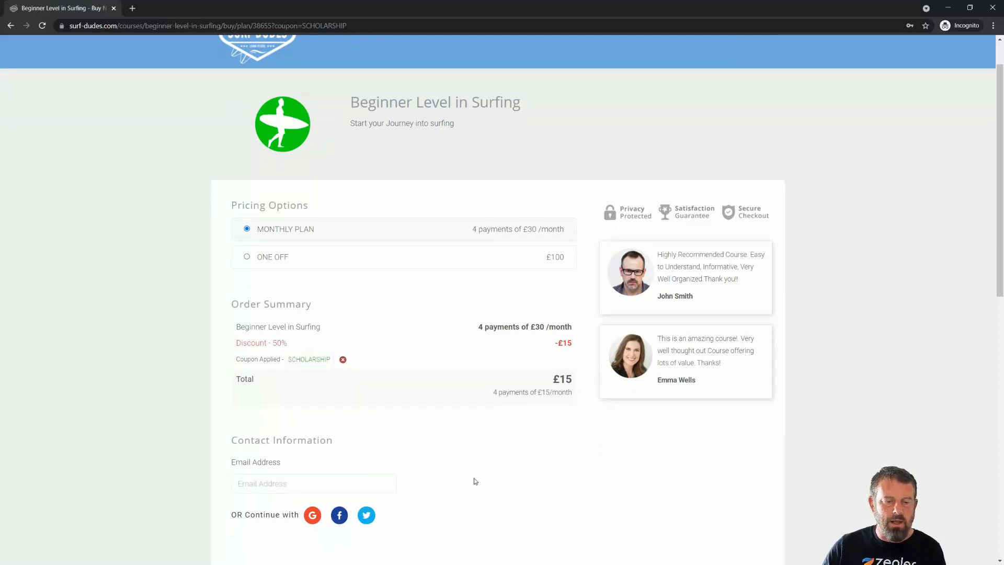
scroll(520, 470, up, 1)
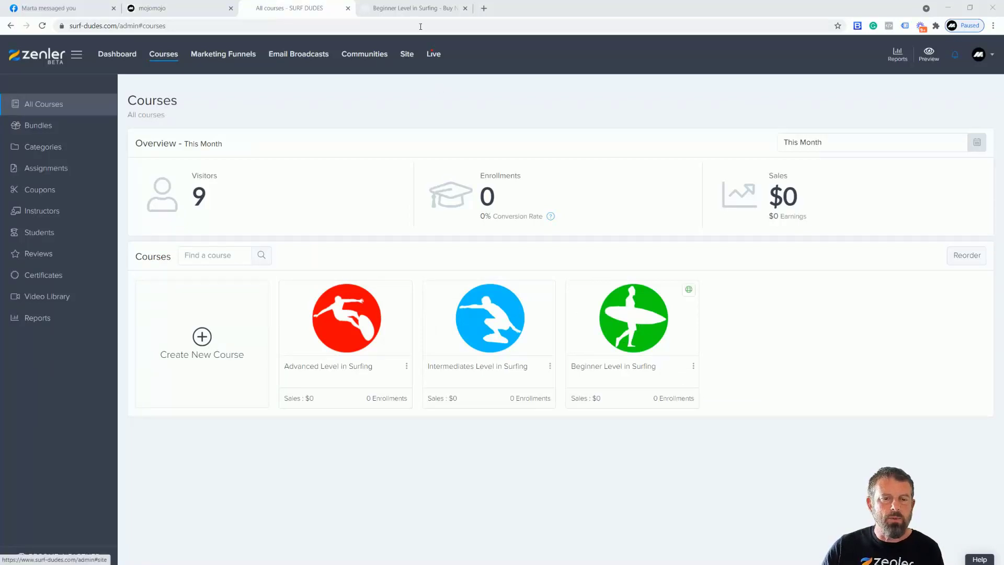
Return to the list of all courses and clone the Beginner Level in Surfing course
click(629, 321)
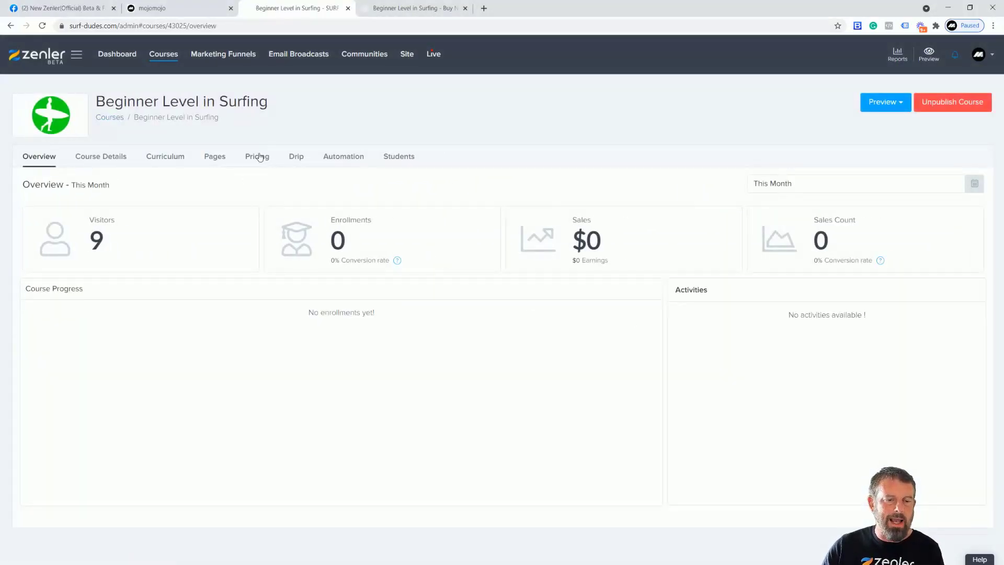
click(163, 59)
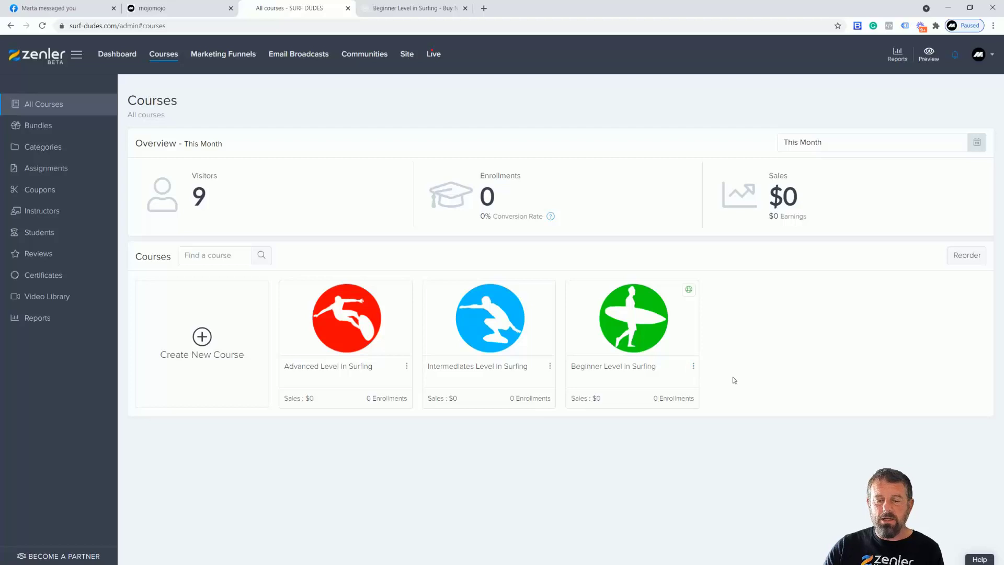
click(693, 367)
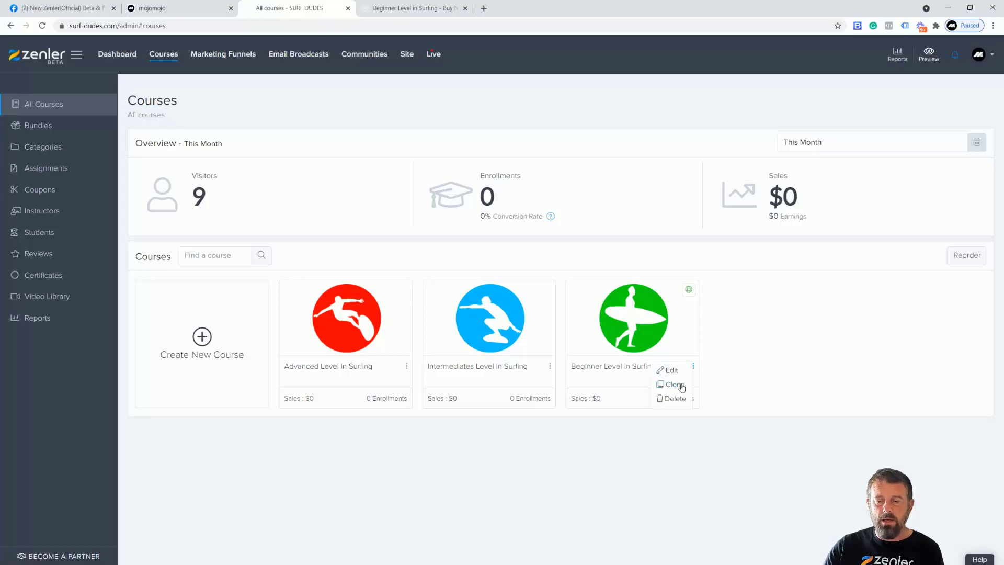
click(675, 384)
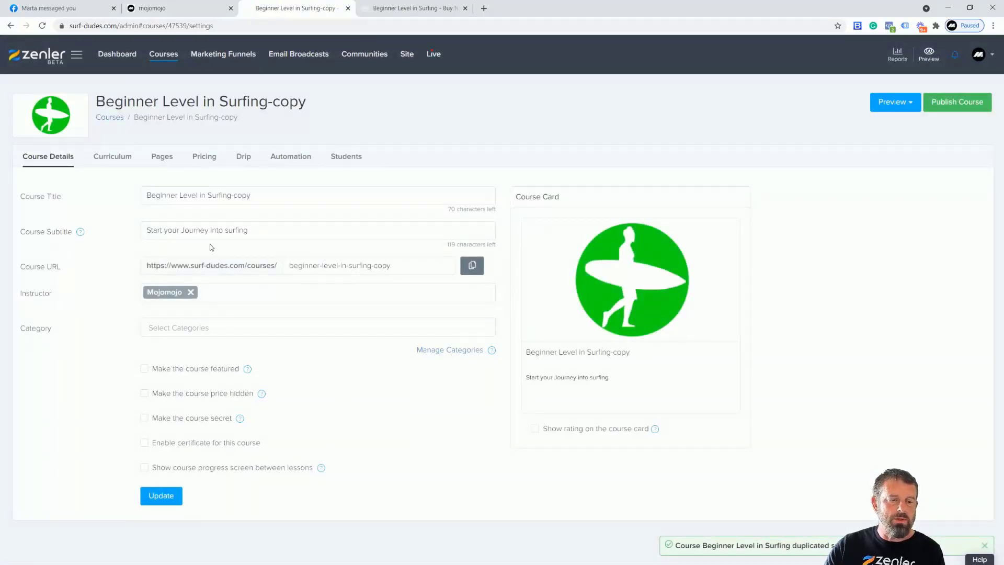
Retitle the cloned course as Beginner Level in Surfing Scholarship and save its course details
drag(257, 194, 231, 195)
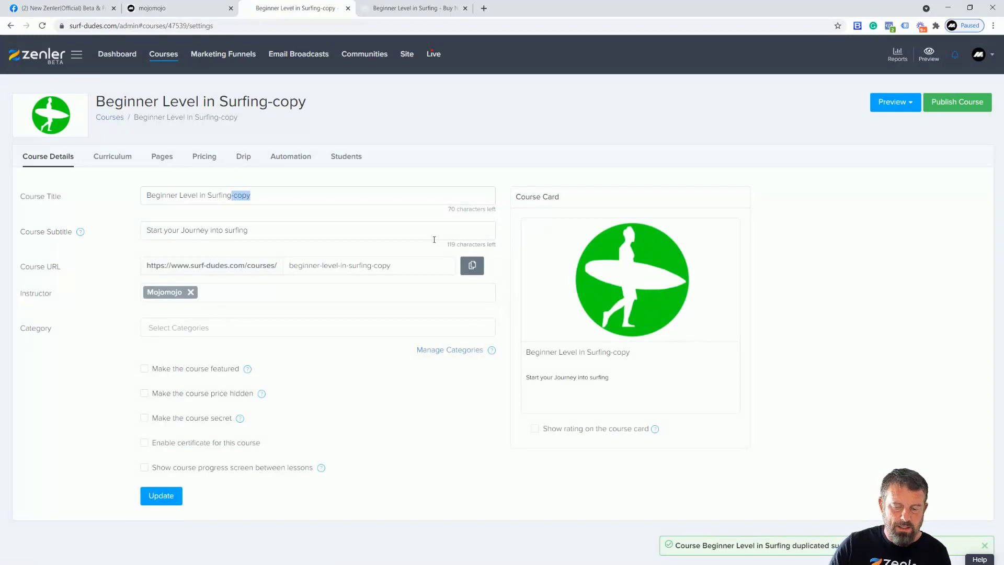
text(Sch)
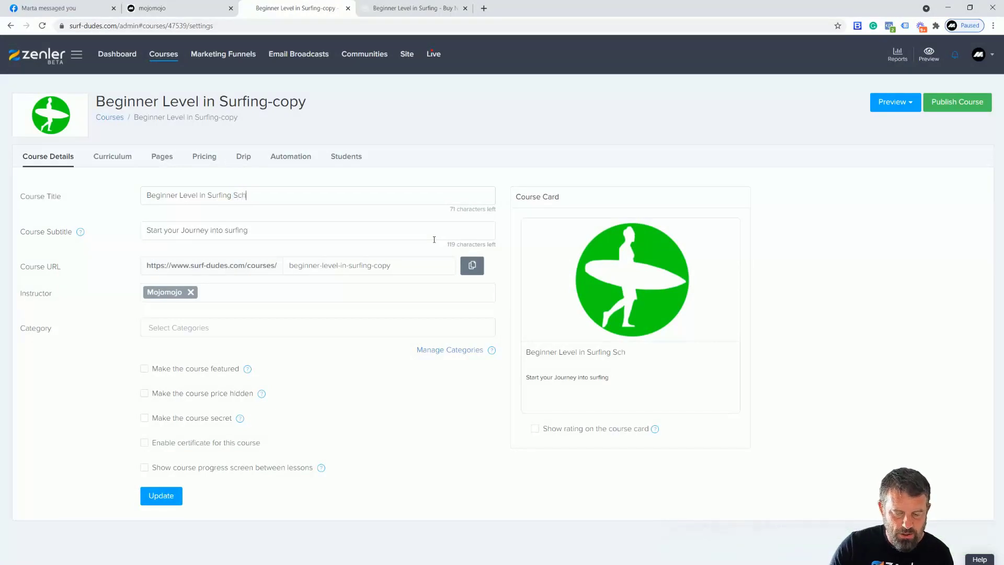
text(olarship)
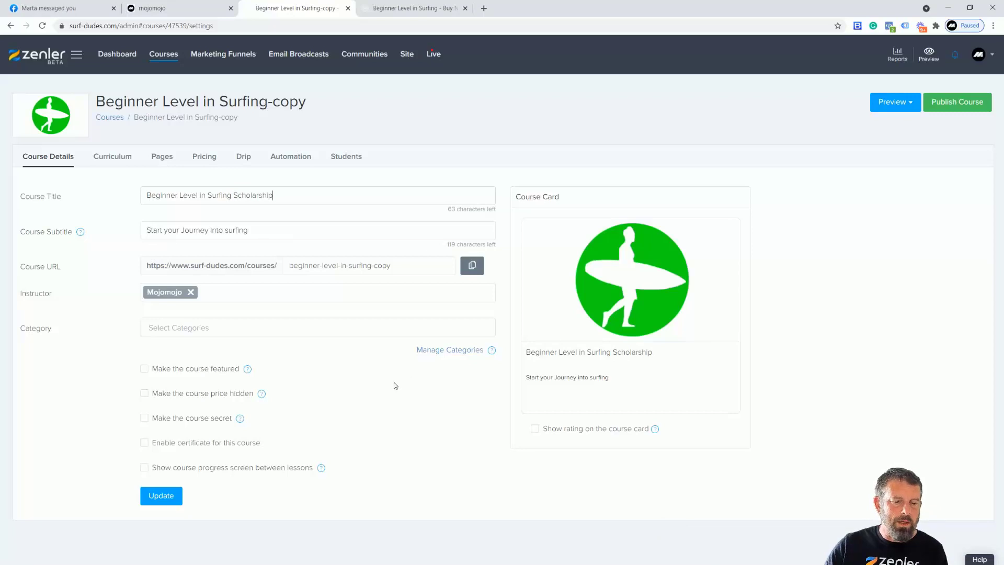
click(159, 495)
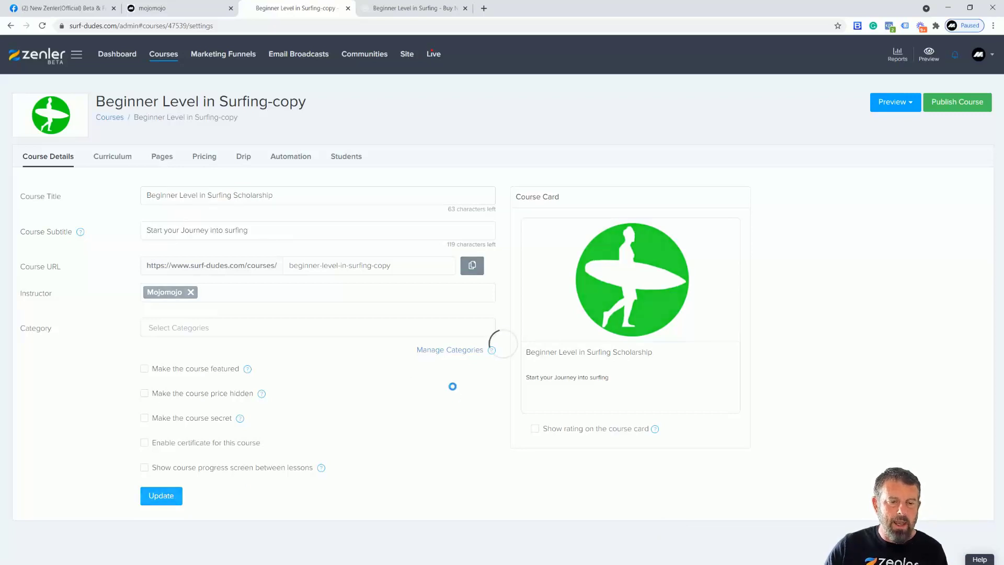
triple_click(287, 196)
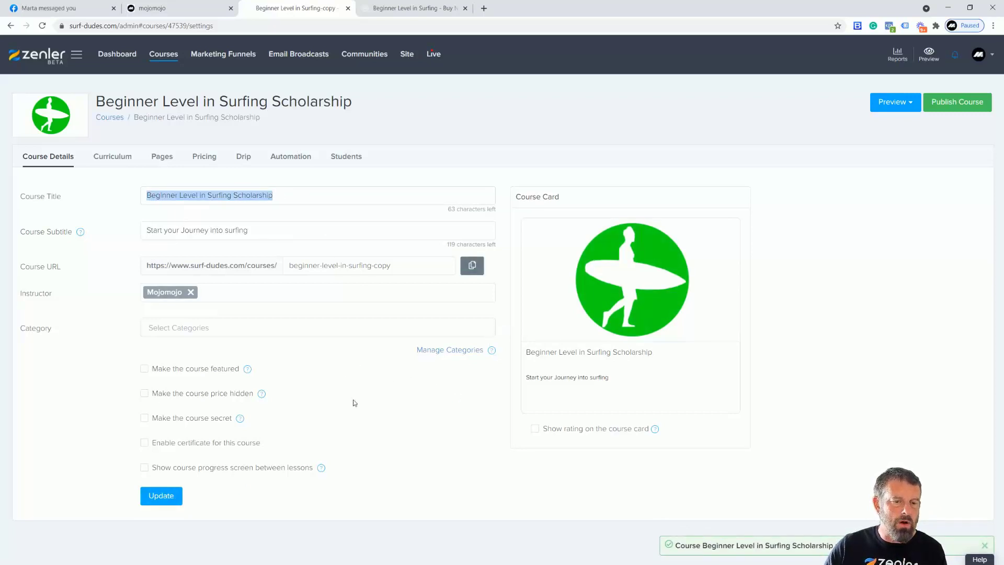
Start a new pricing plan for the scholarship course, choosing Payment Plan as its type
click(204, 157)
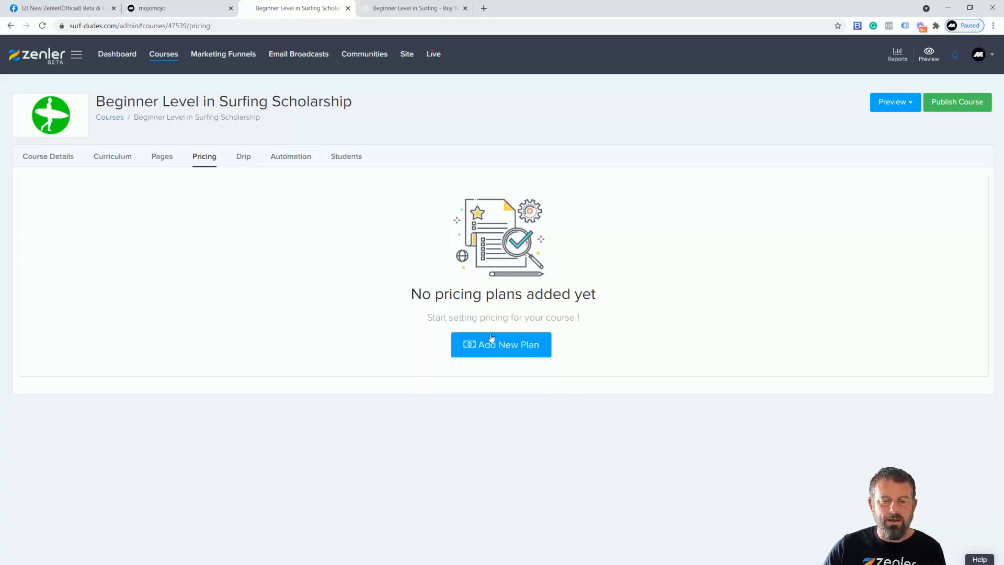
click(510, 347)
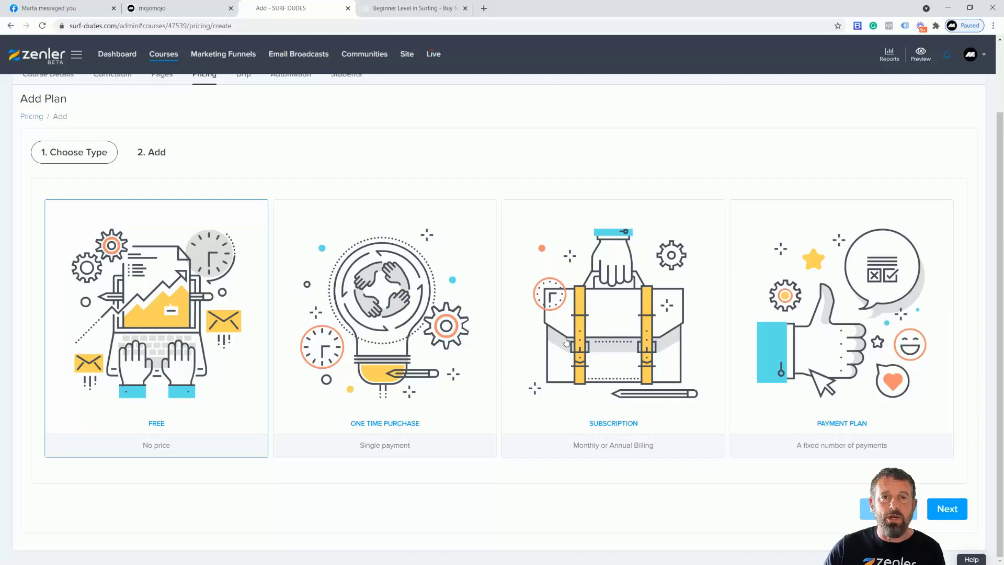
click(847, 349)
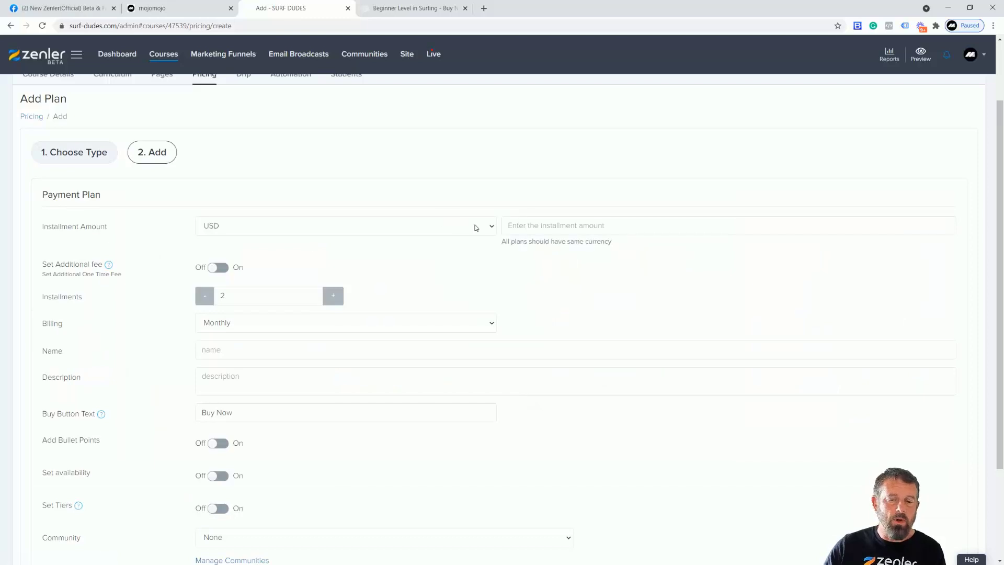
Set the payment plan to 4 installments of 30 GBP each
click(476, 228)
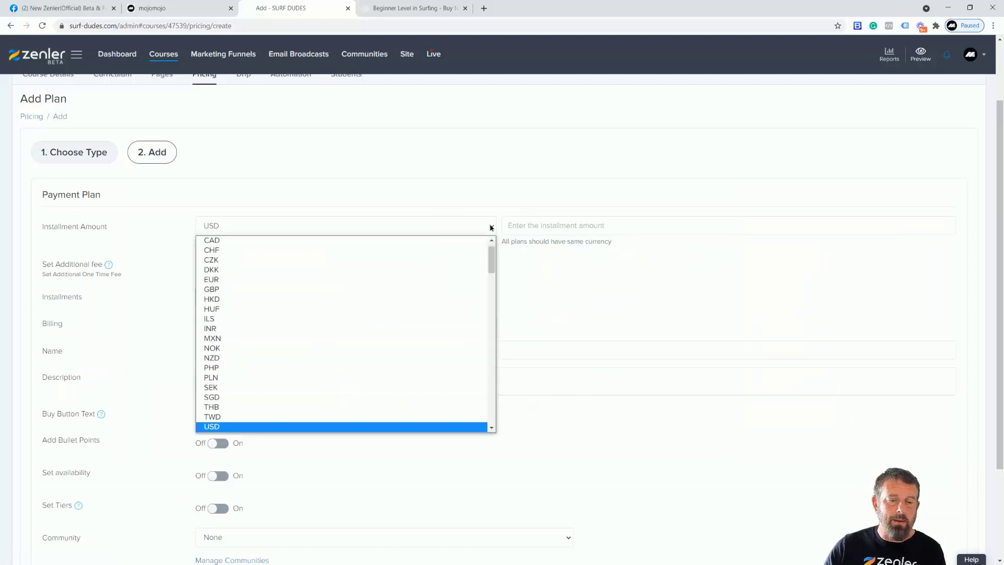
click(212, 290)
click(524, 224)
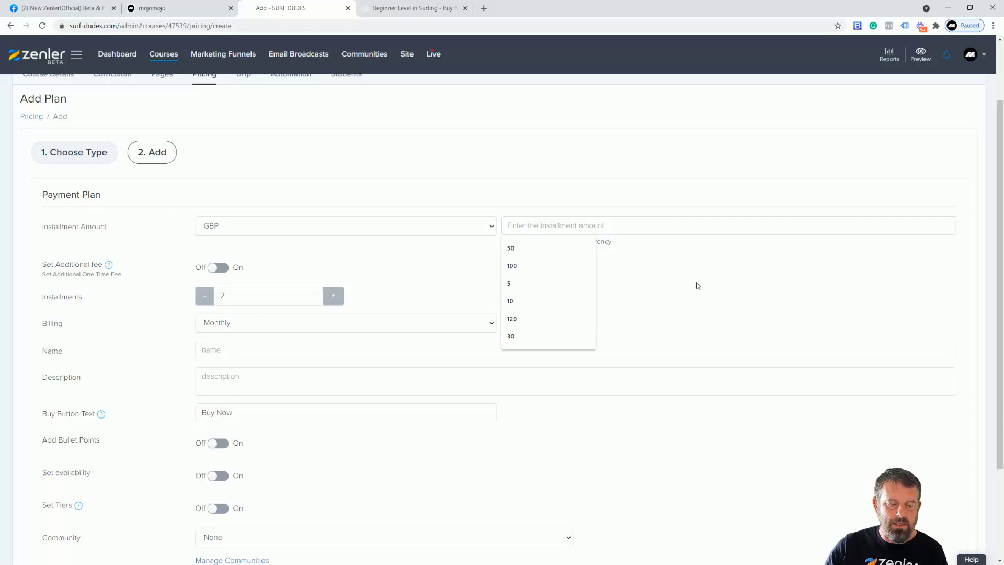
text(30)
click(684, 275)
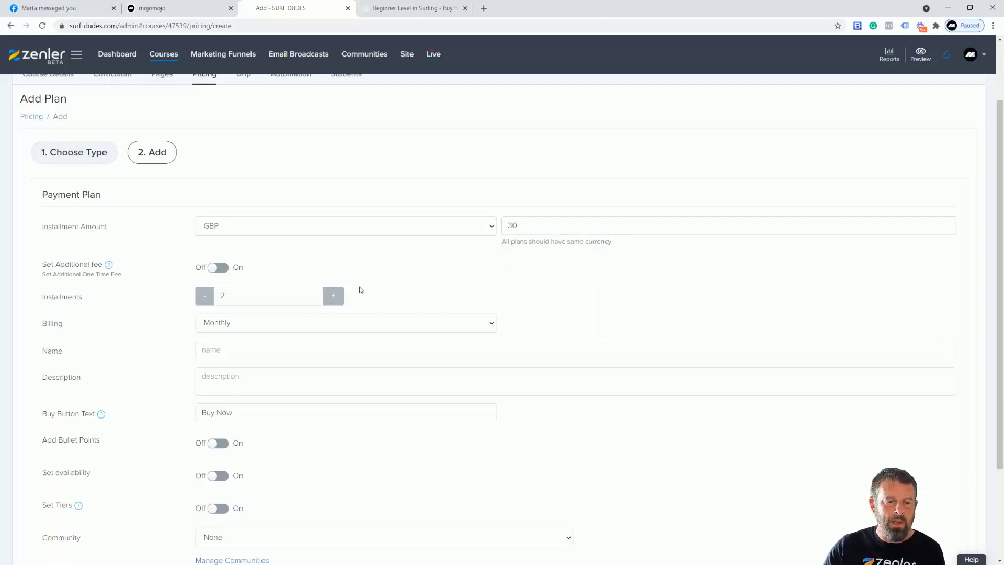
click(334, 301)
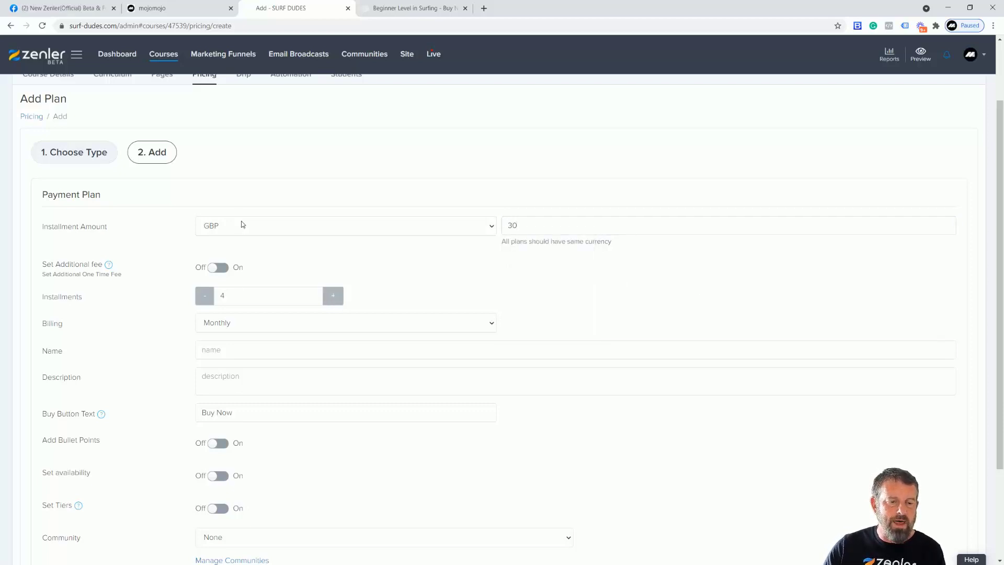
click(526, 226)
click(671, 306)
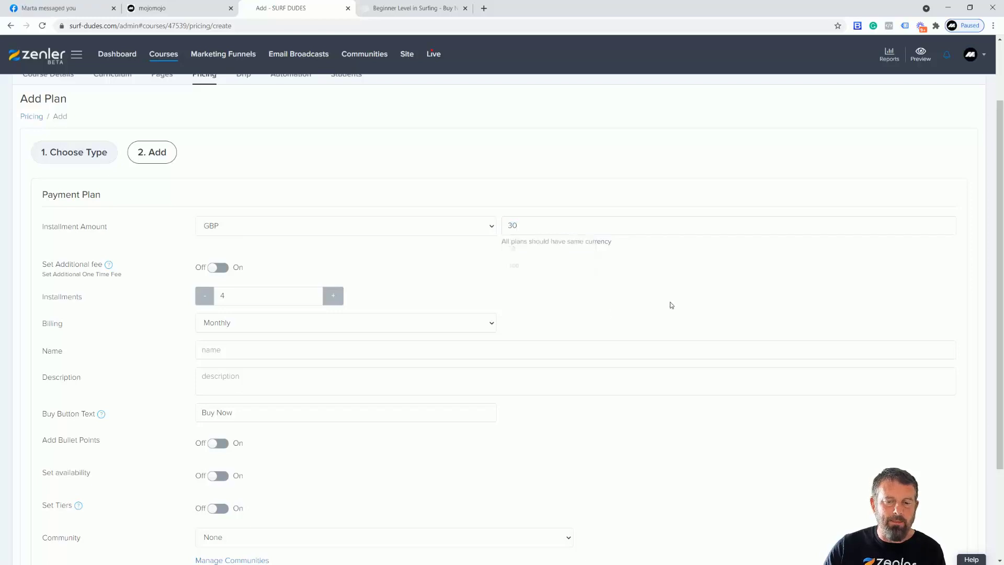
Name the payment plan SCHOLARSHIP PROGRAM and finish adding it to the course
scroll(663, 298, down, 2)
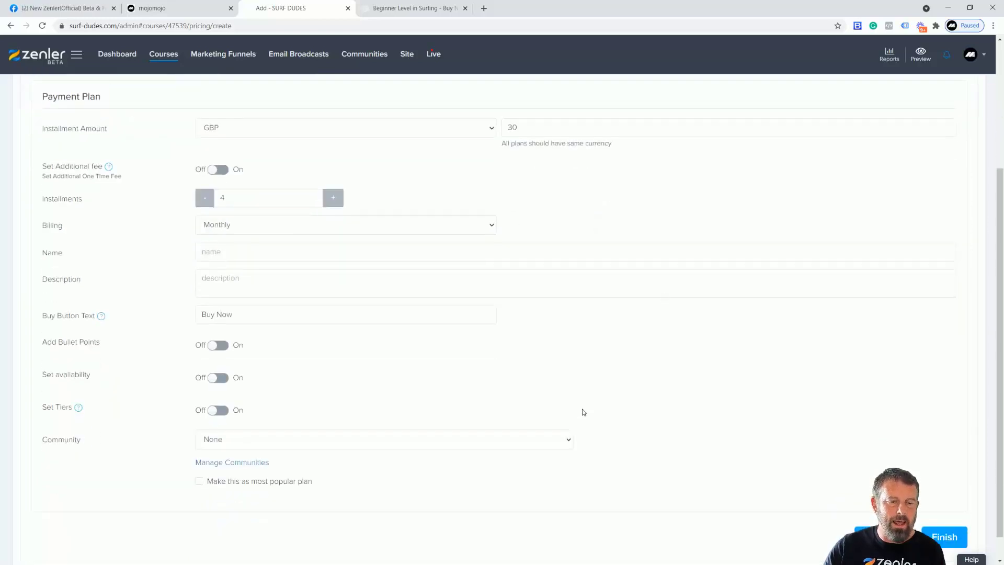
scroll(410, 392, up, 3)
click(211, 381)
text(S)
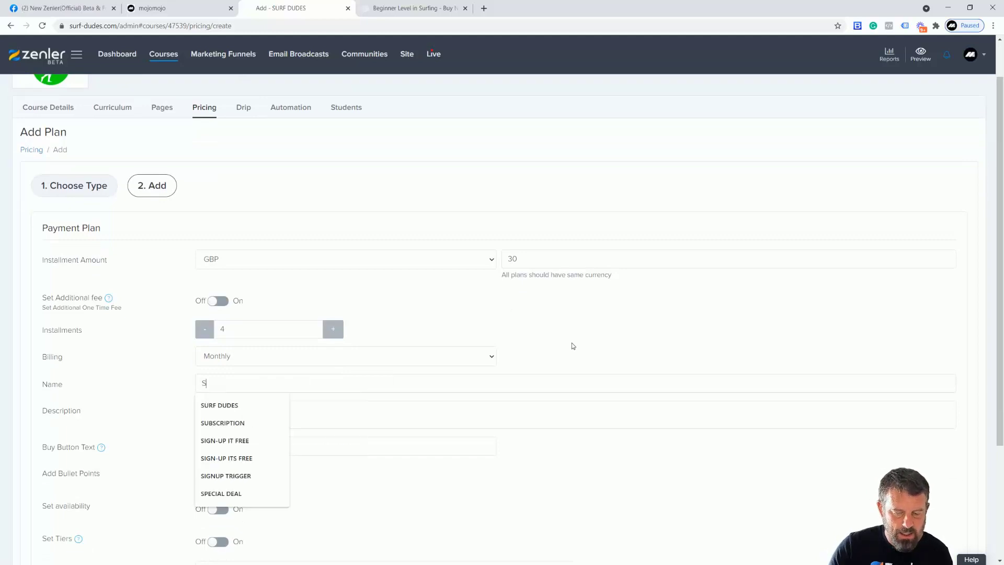
text(CHOLARSHIP)
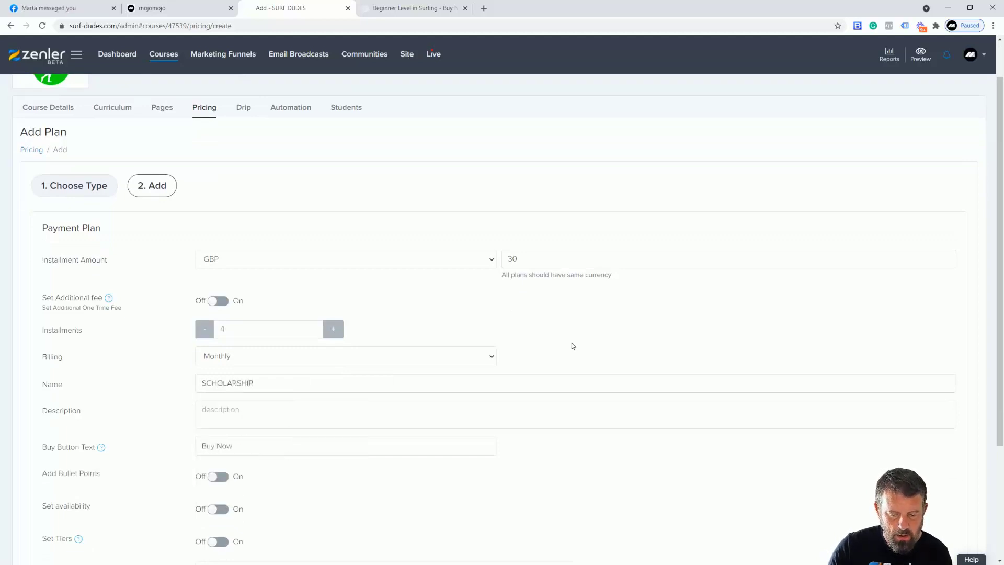
text( PROGRAM)
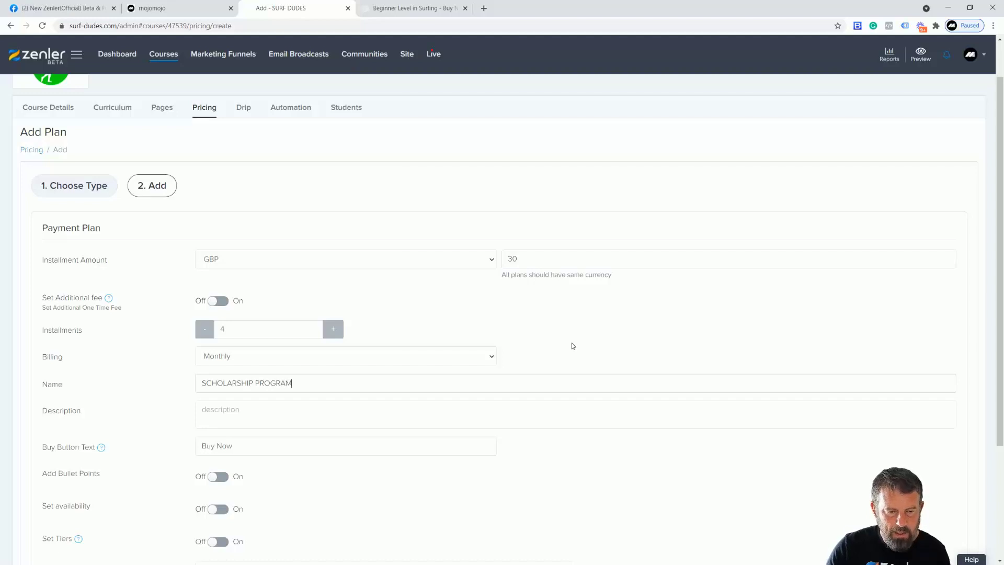
scroll(680, 471, down, 3)
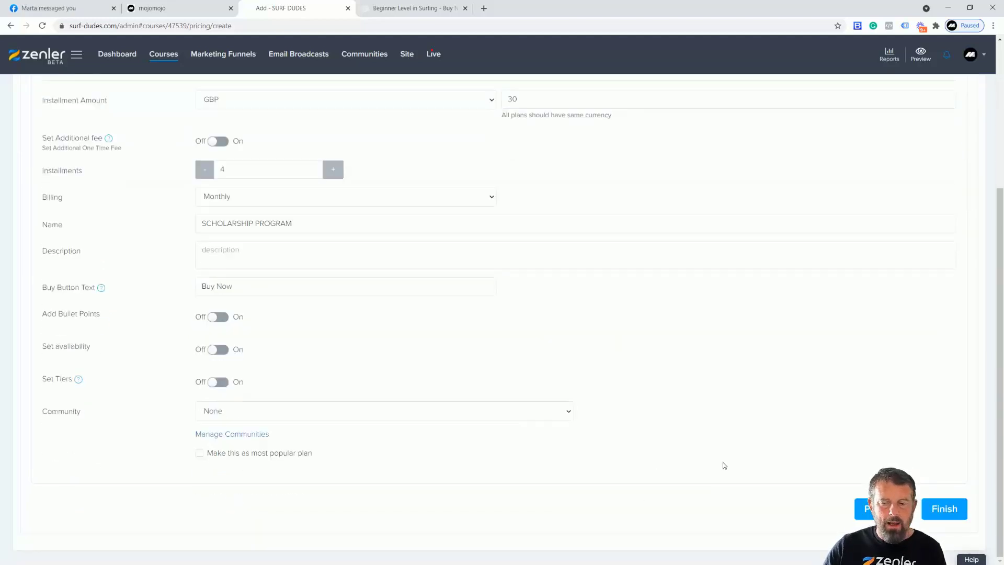
click(936, 510)
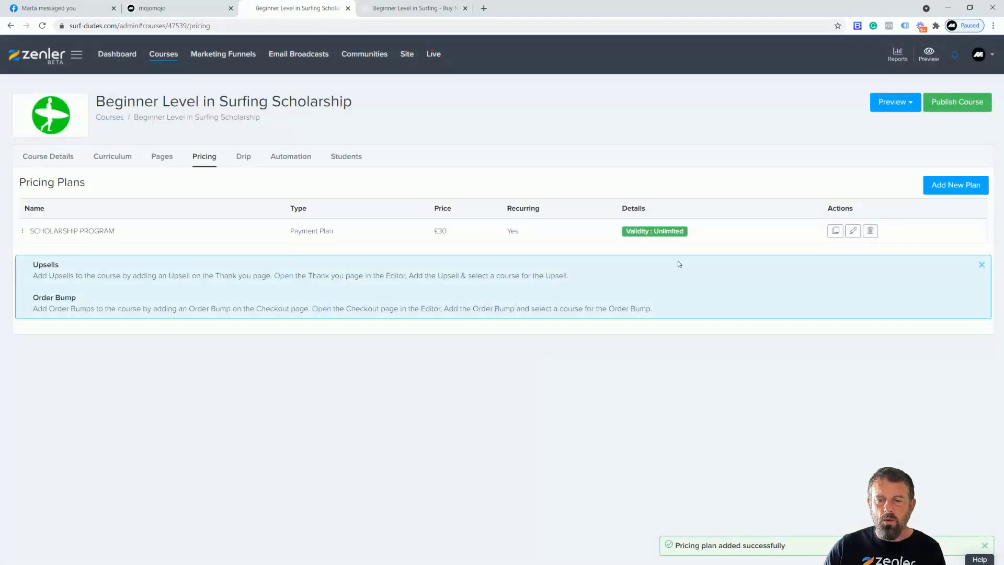
Preview the Beginner Level in Surfing Scholarship sales page as a visitor and follow its enroll option
click(163, 54)
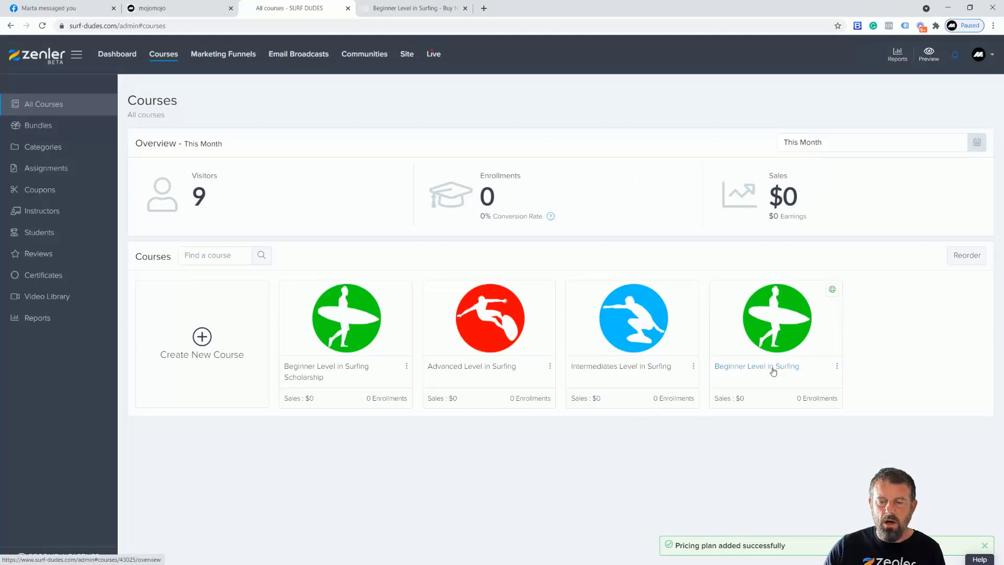
click(355, 338)
click(912, 103)
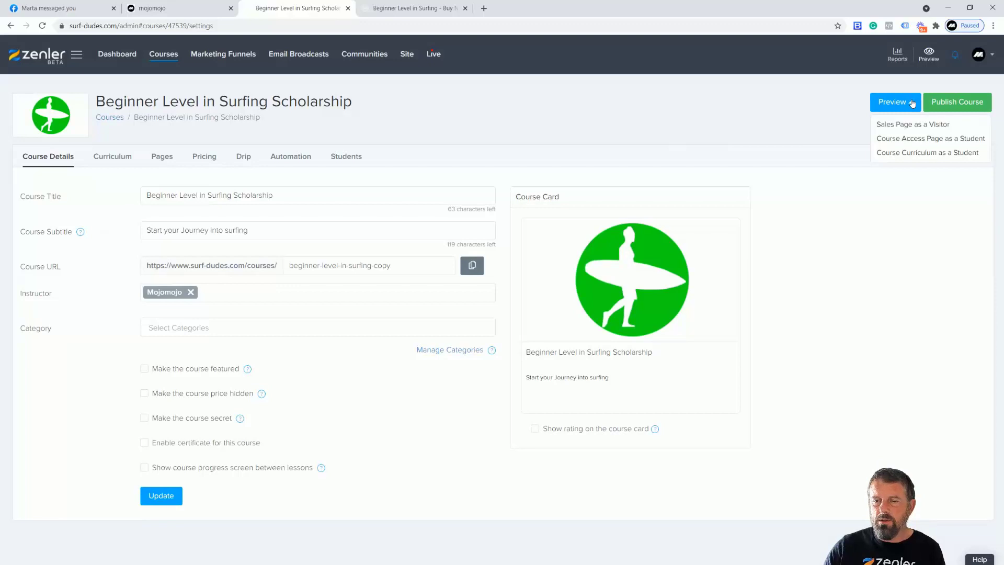
click(897, 127)
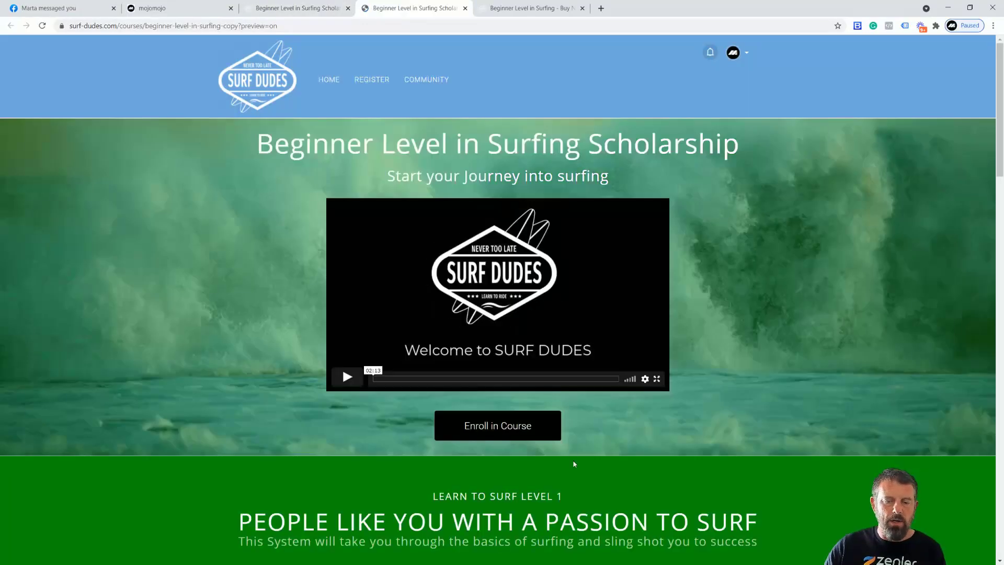
scroll(574, 464, down, 2)
click(495, 326)
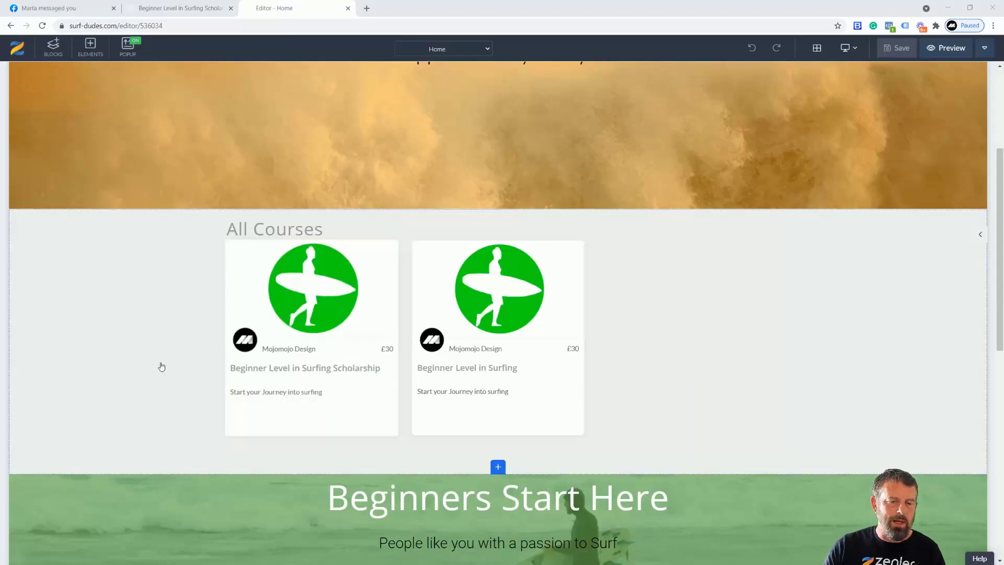
Examine the home page's All Courses listing and its beginner, intermediate and advanced sections in the page editor
scroll(143, 332, down, 5)
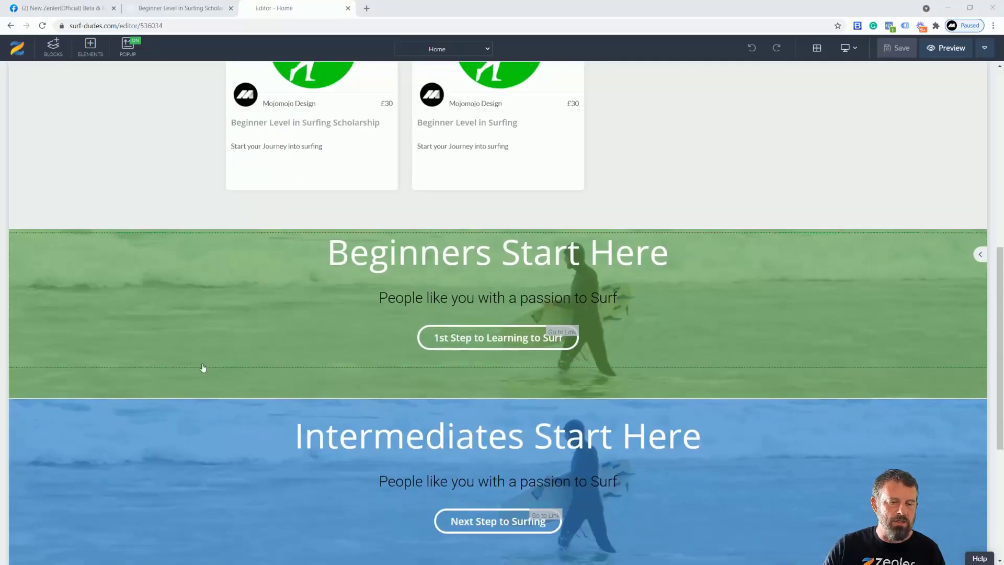
scroll(203, 368, down, 4)
scroll(251, 455, down, 1)
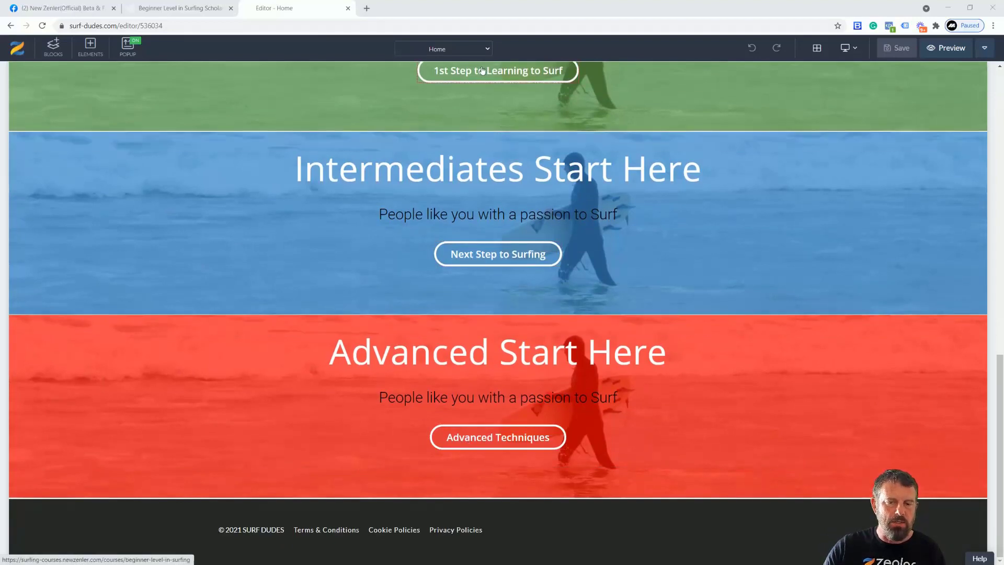
scroll(486, 120, up, 2)
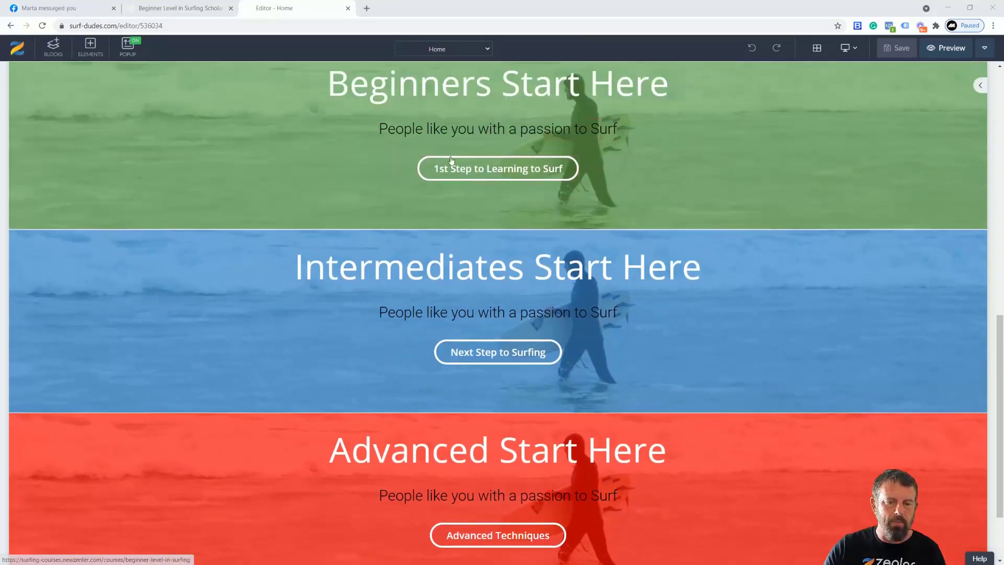
scroll(156, 375, up, 7)
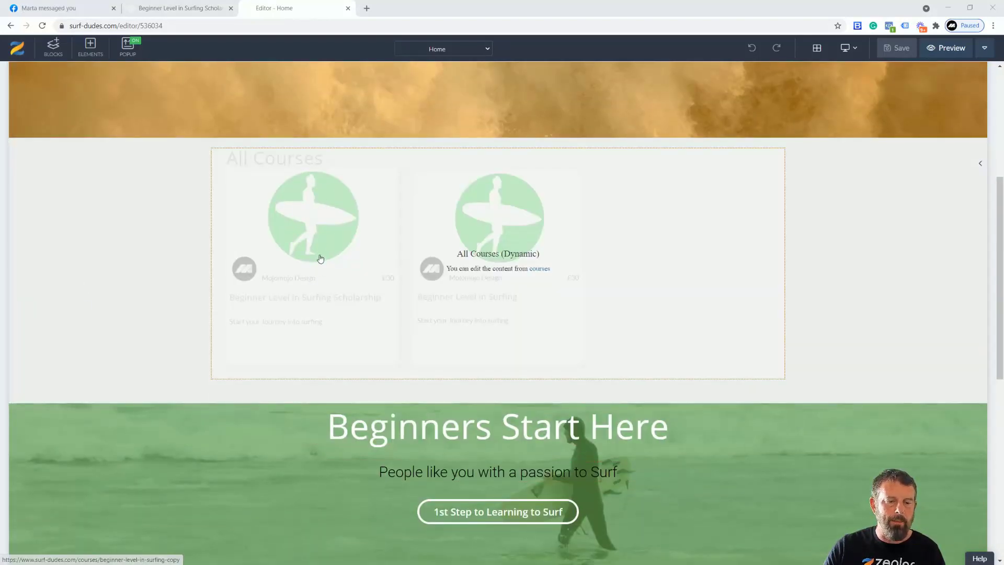
Make the Beginner Level in Surfing Scholarship course secret, save it, and return to the home page editor
click(170, 9)
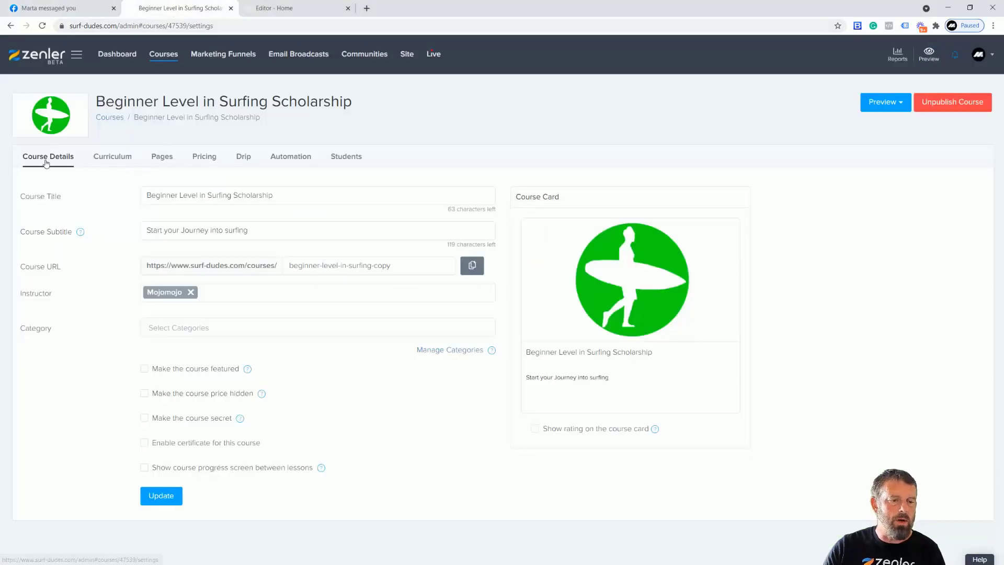
drag(354, 109, 93, 106)
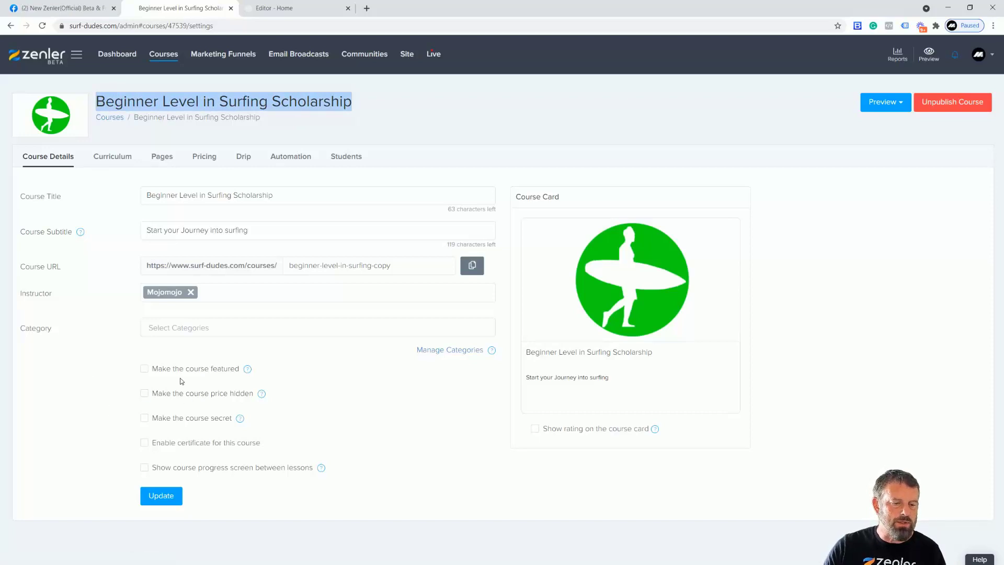
click(144, 418)
click(162, 496)
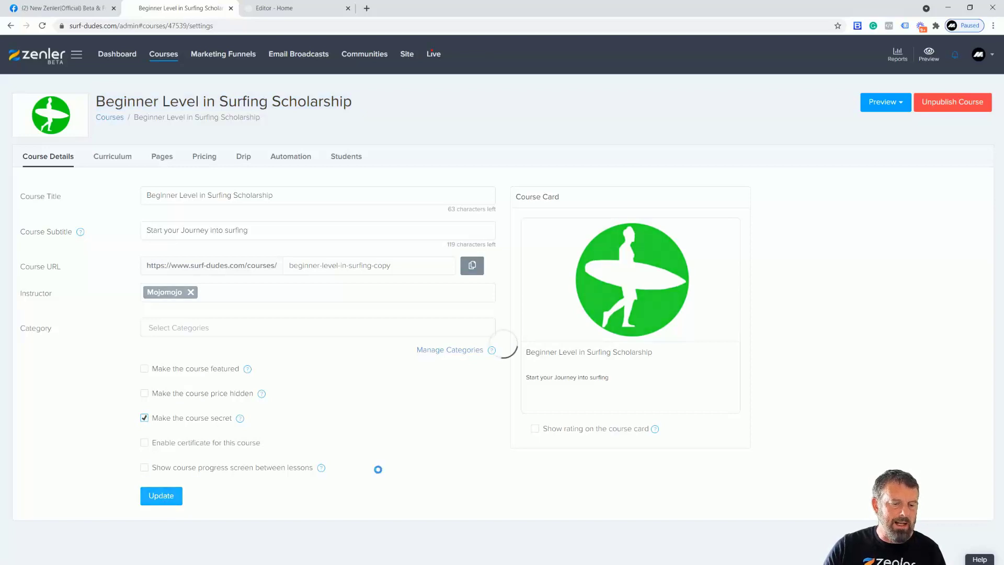
click(280, 10)
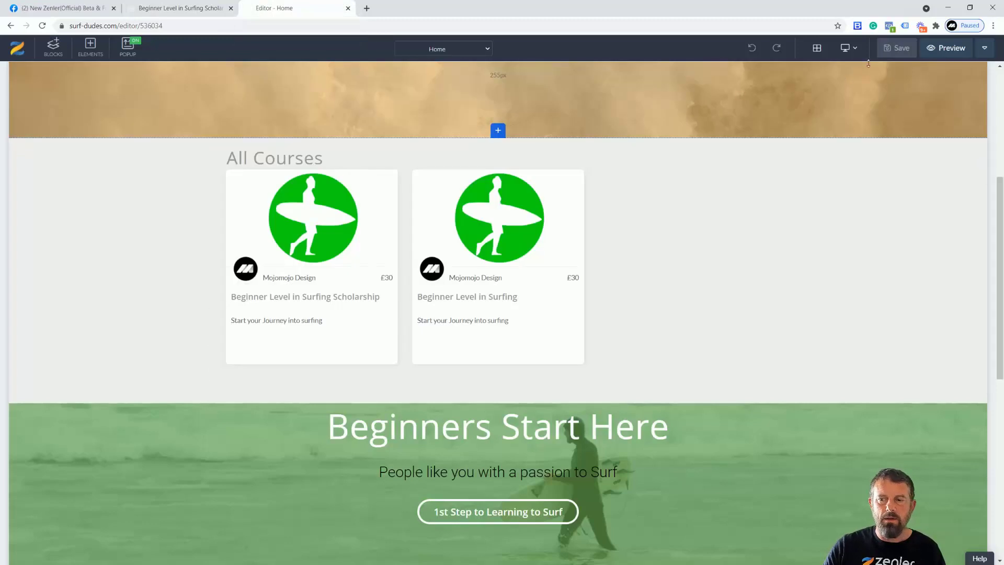
Preview the home page and check which courses its All Courses listing shows to visitors
click(964, 49)
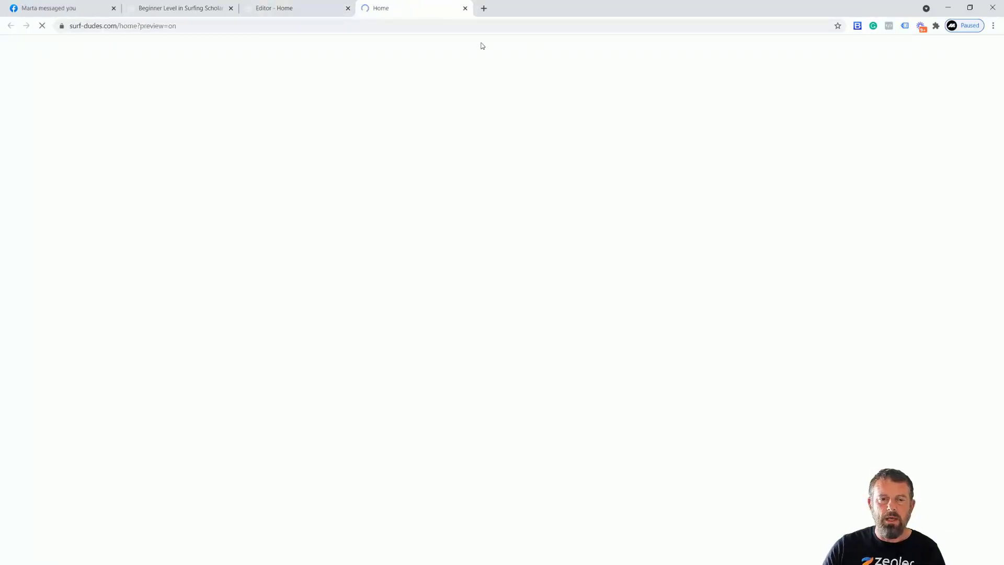
scroll(493, 378, down, 5)
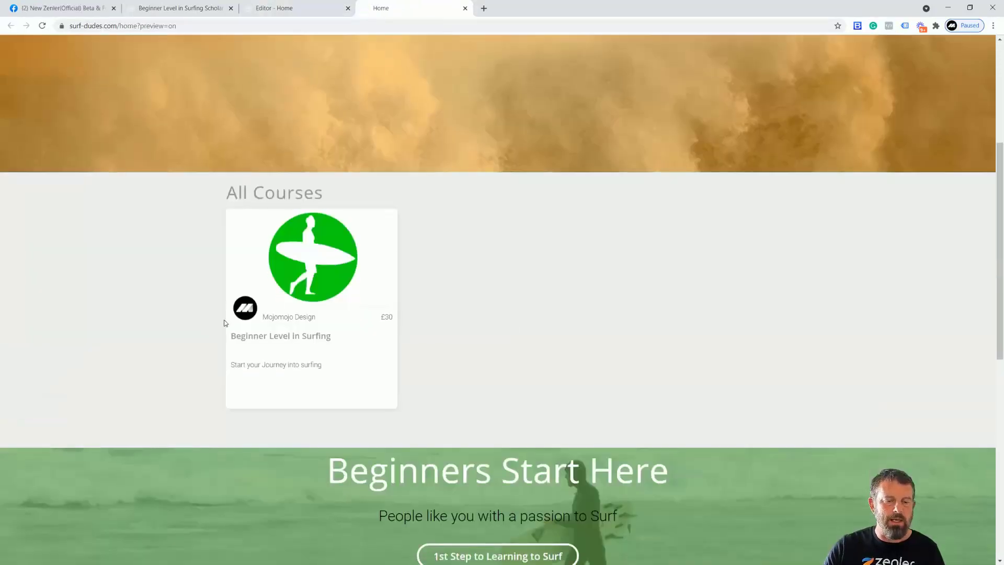
scroll(494, 381, up, 5)
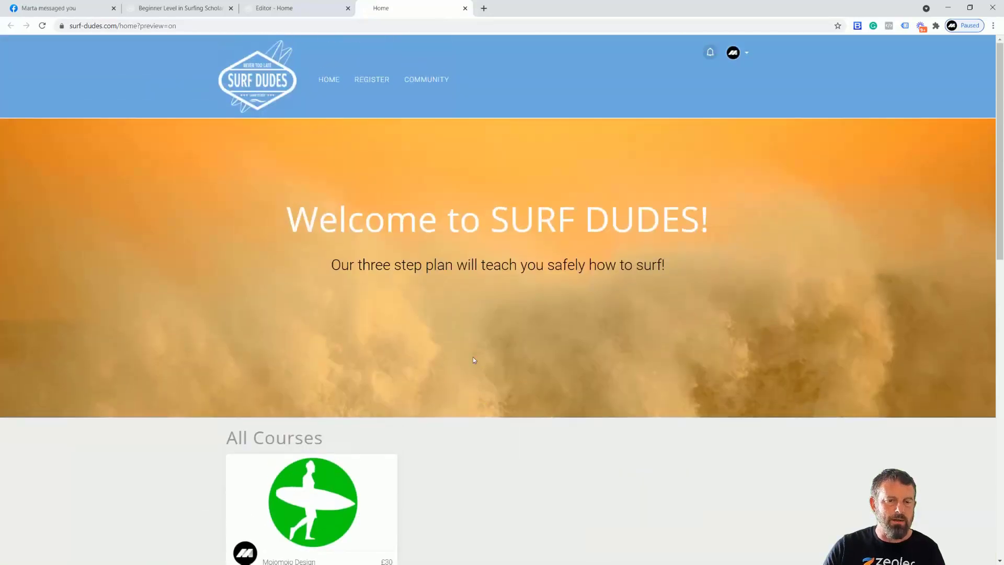
Copy the Beginner Level in Surfing Scholarship sales page URL and open it in an incognito window
click(191, 15)
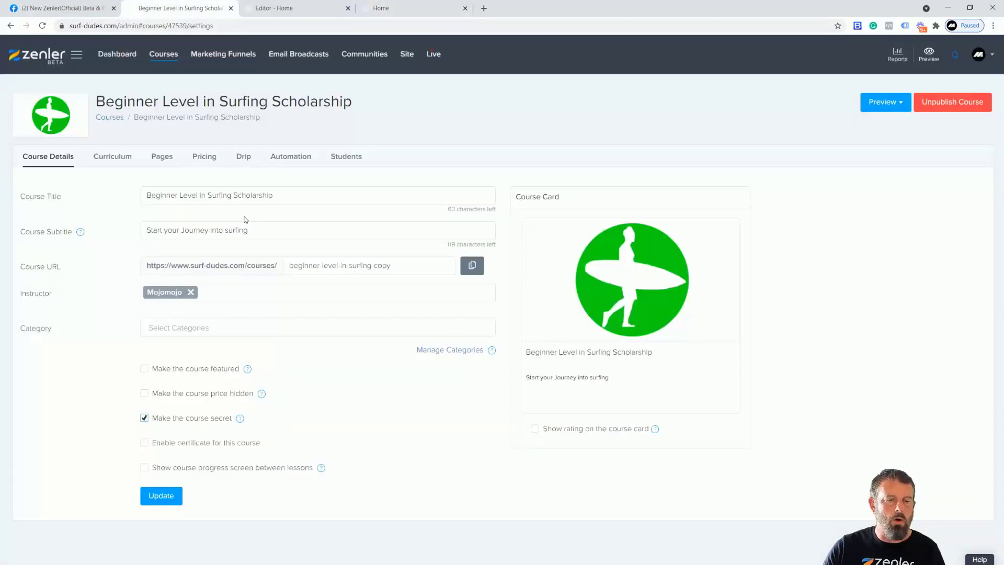
click(162, 159)
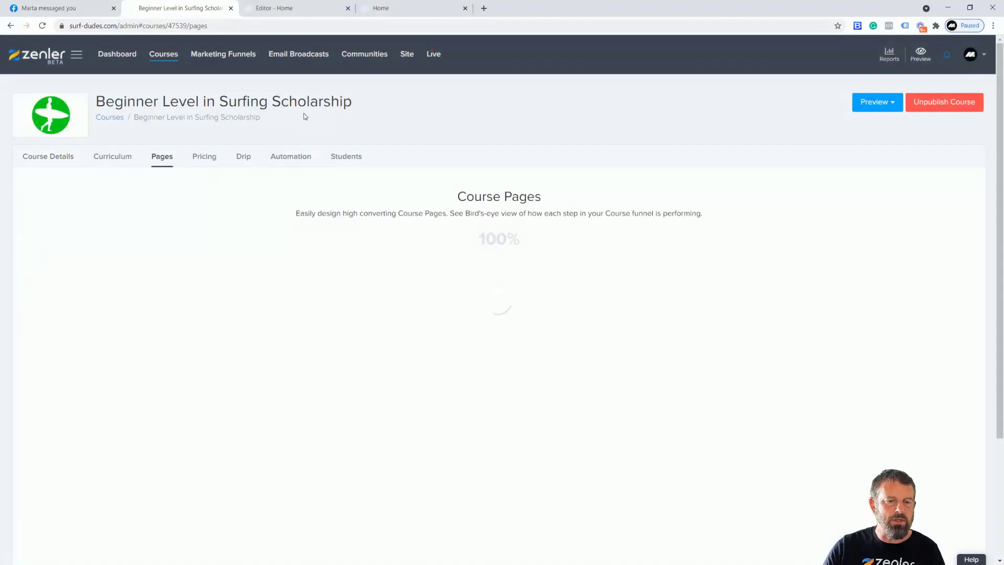
click(748, 320)
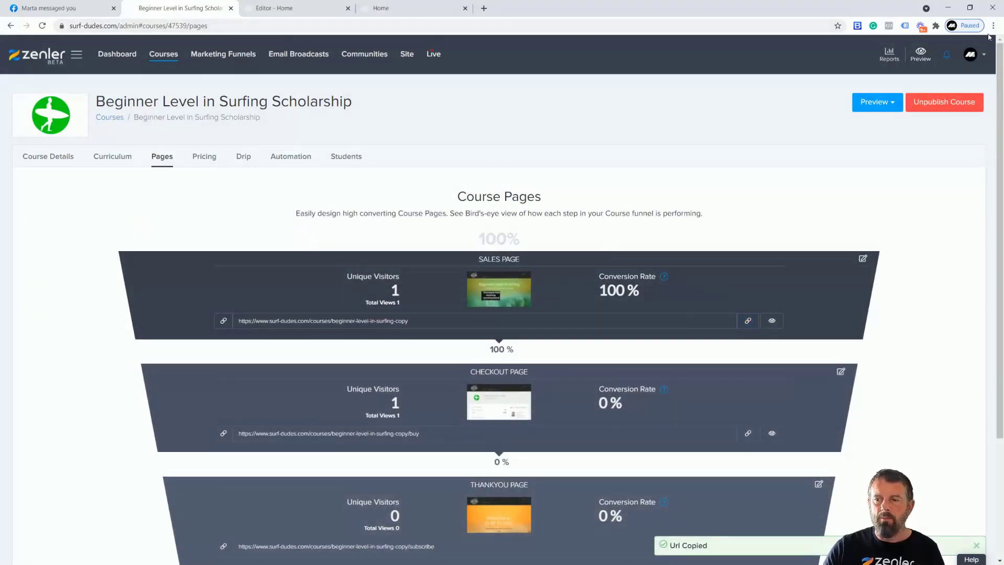
click(993, 27)
click(914, 62)
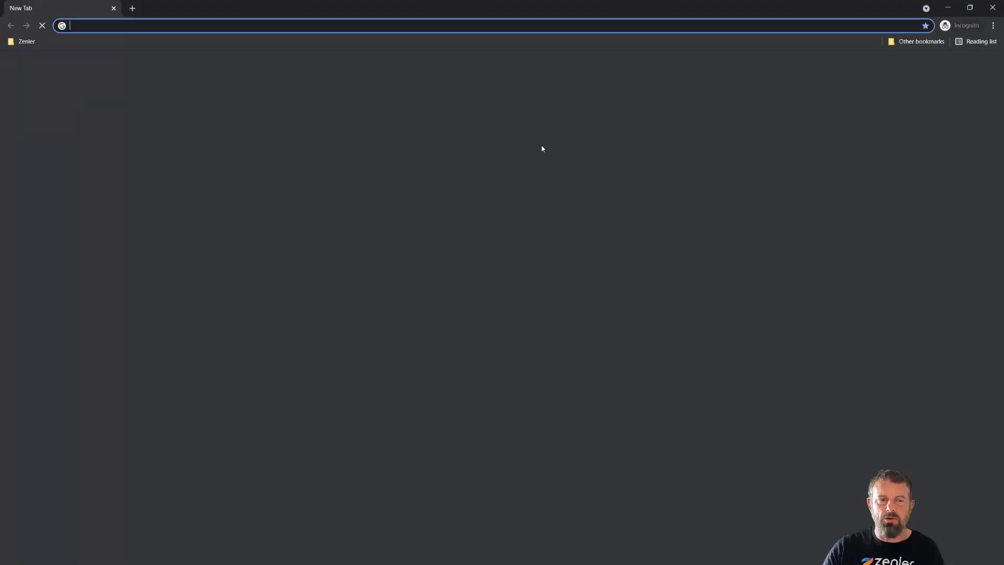
key(ctrl+v)
key(Return)
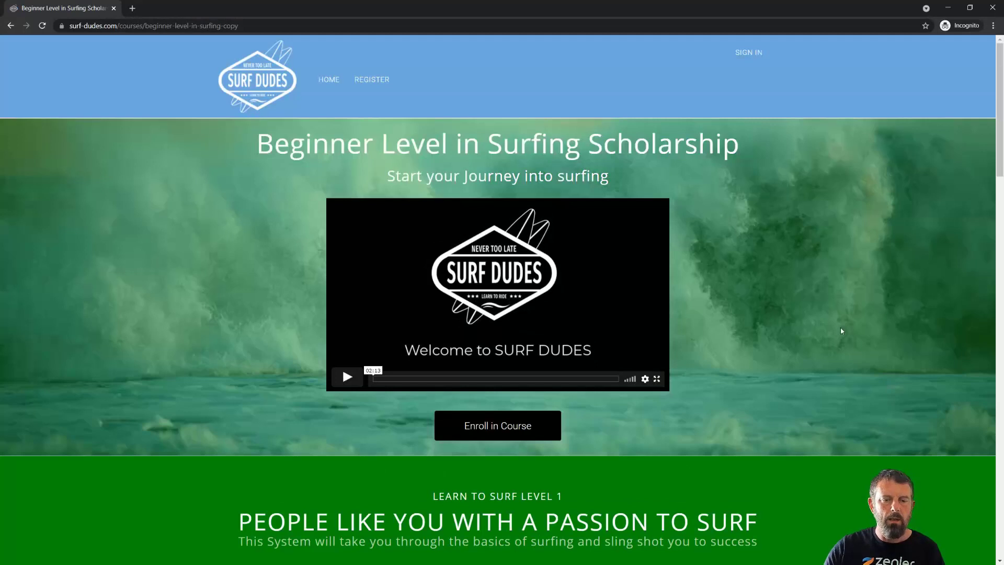
Follow the sales page's enroll option, review the checkout order summary, and return to the course administration window
scroll(815, 330, down, 1)
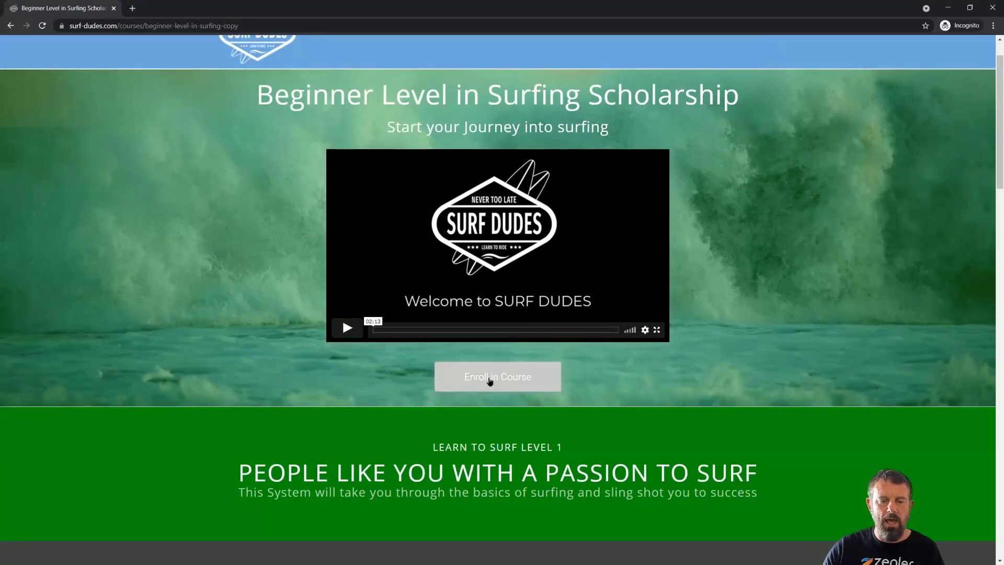
click(489, 381)
scroll(513, 346, down, 2)
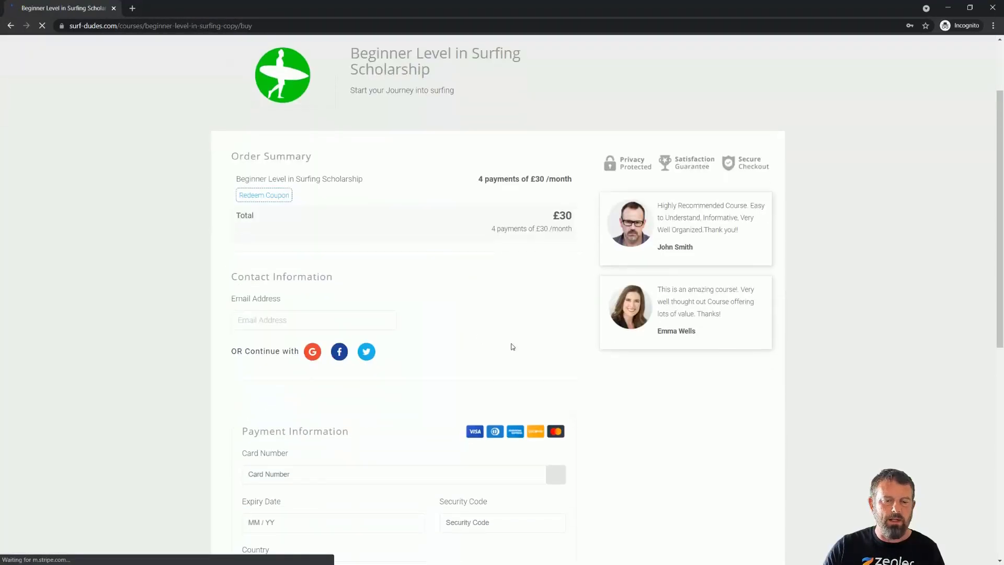
scroll(533, 305, up, 2)
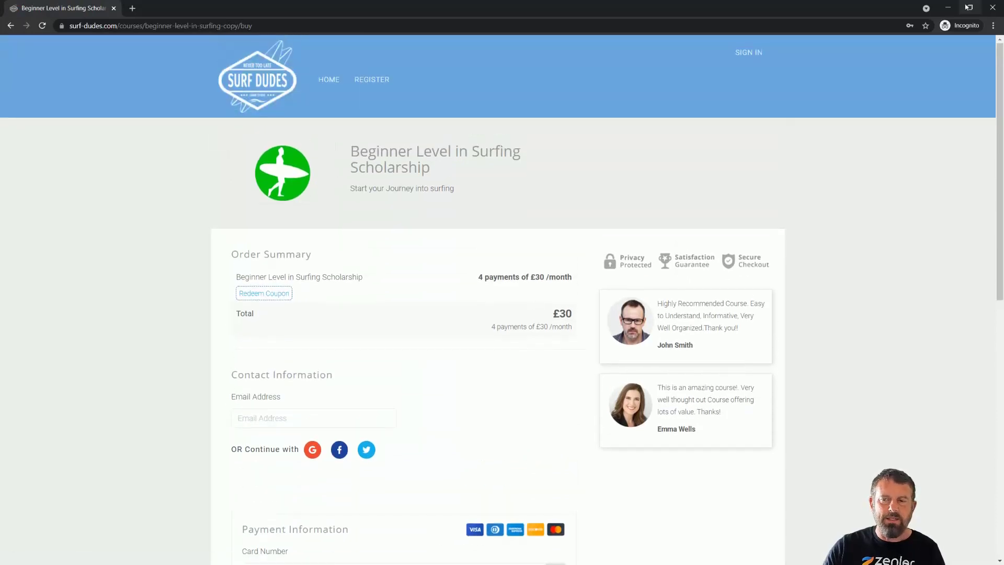
click(949, 9)
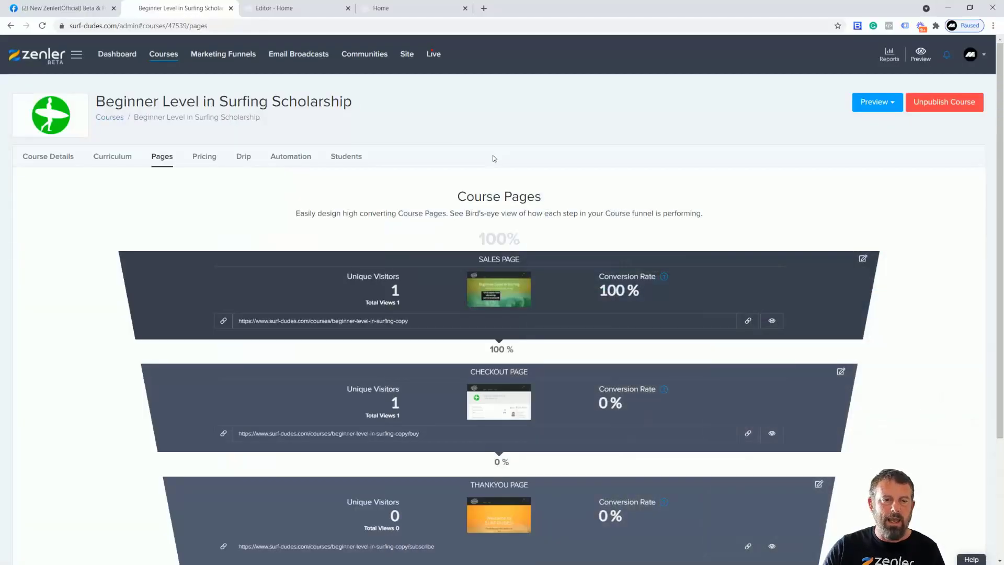
Compare the home page editor's All Courses block with the scholarship course's secret setting in its course details
click(306, 11)
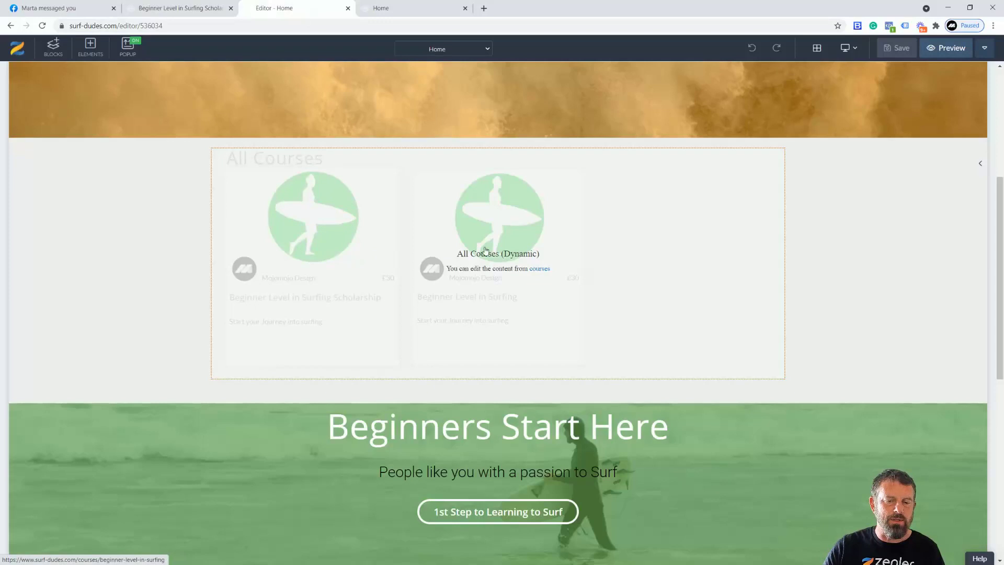
click(168, 9)
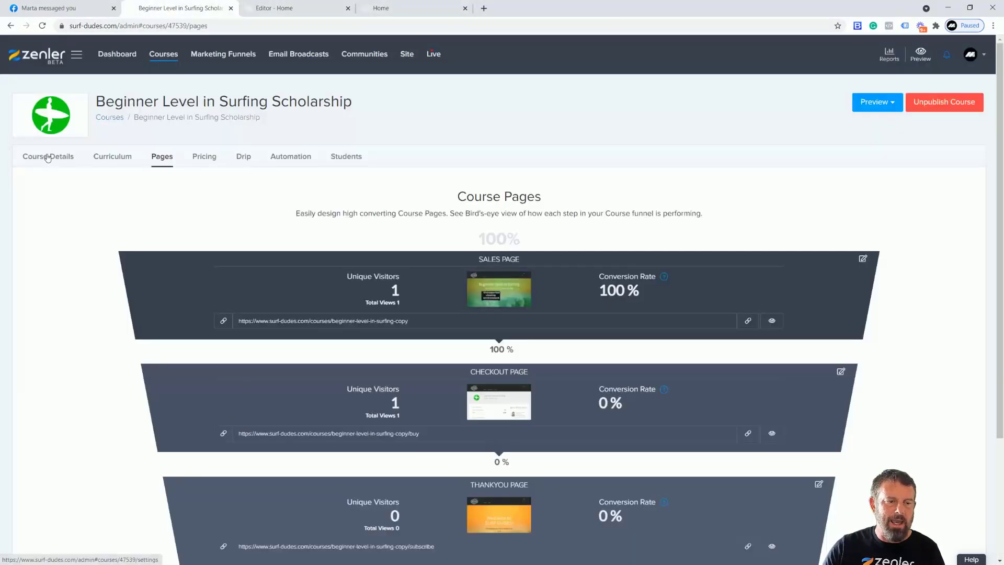
click(48, 157)
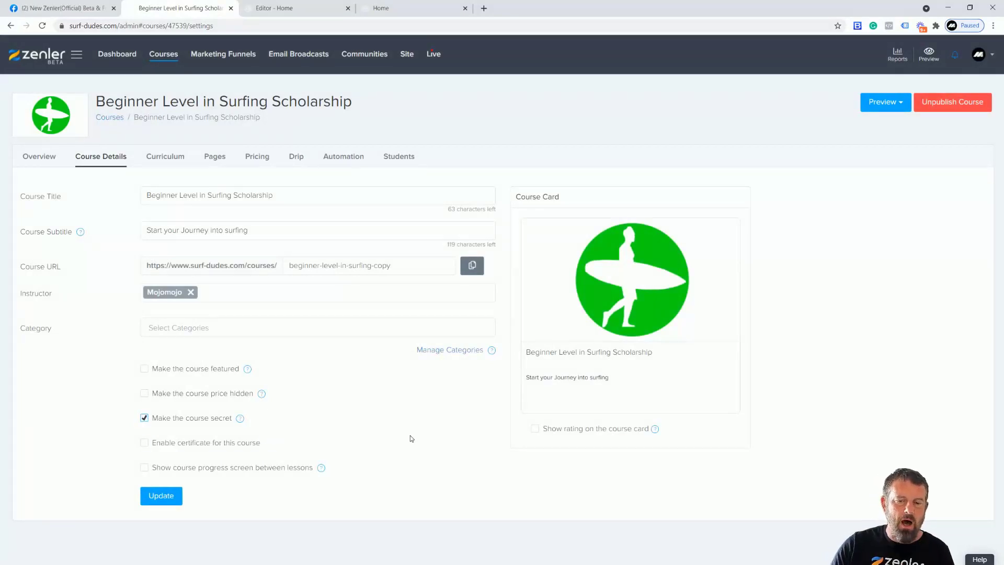
Permanently delete the Beginner Level in Surfing Scholarship course from the courses list
click(164, 54)
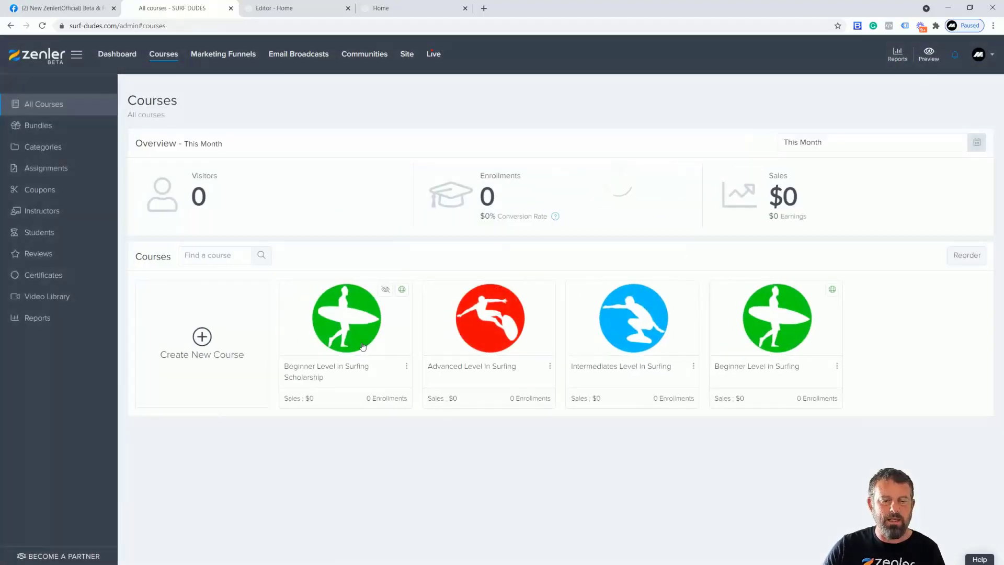
click(407, 367)
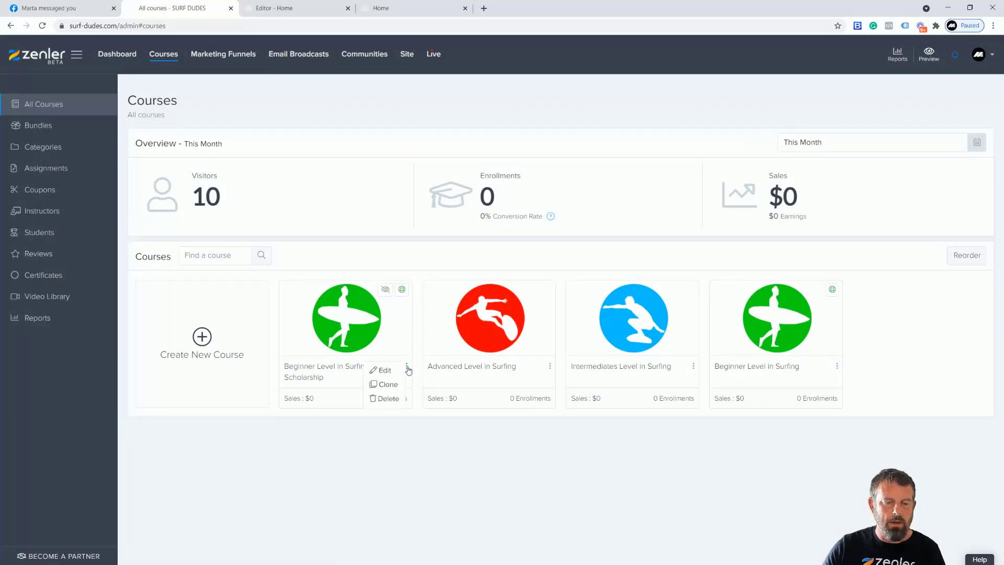
click(389, 399)
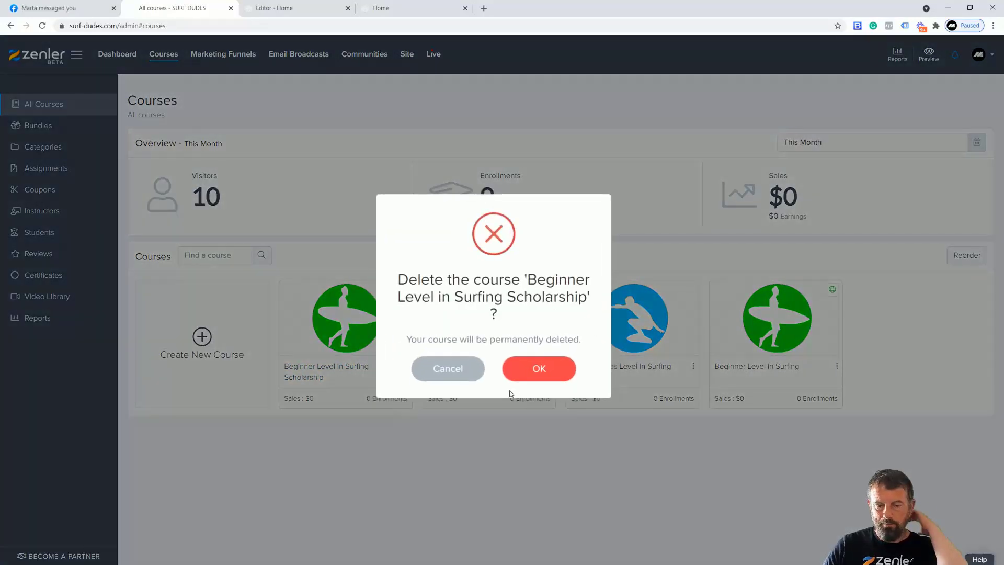
click(537, 381)
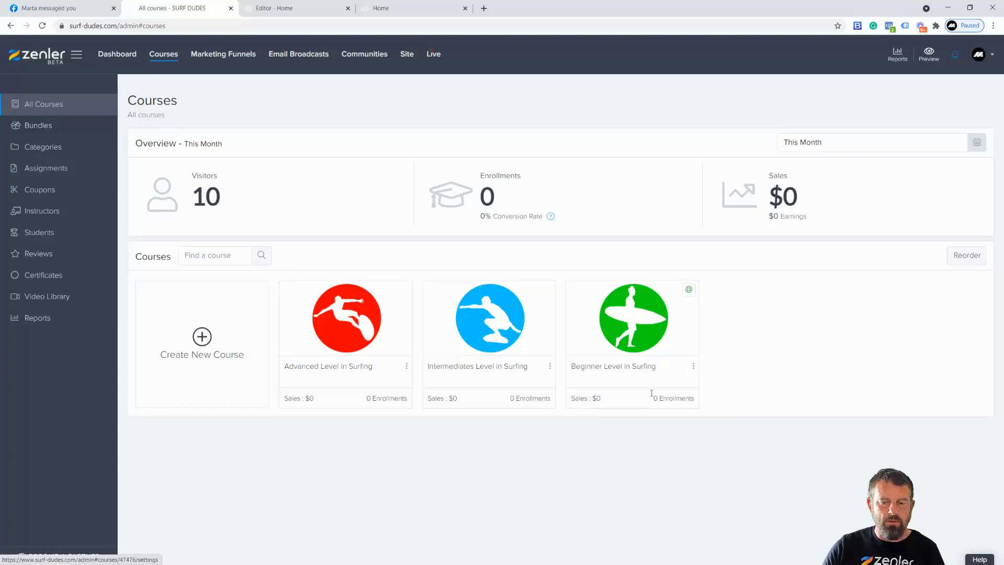
drag(666, 369, 558, 371)
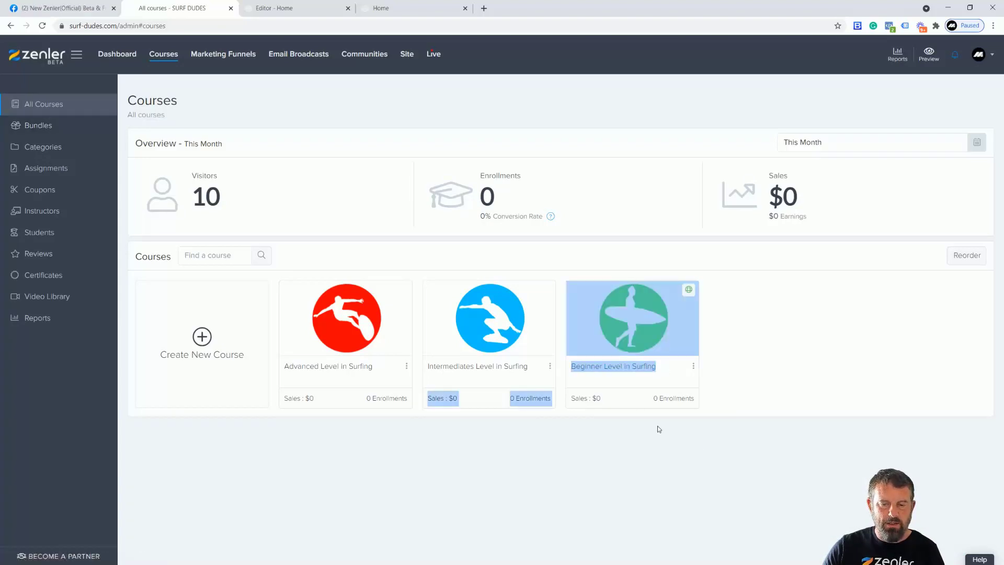
click(696, 444)
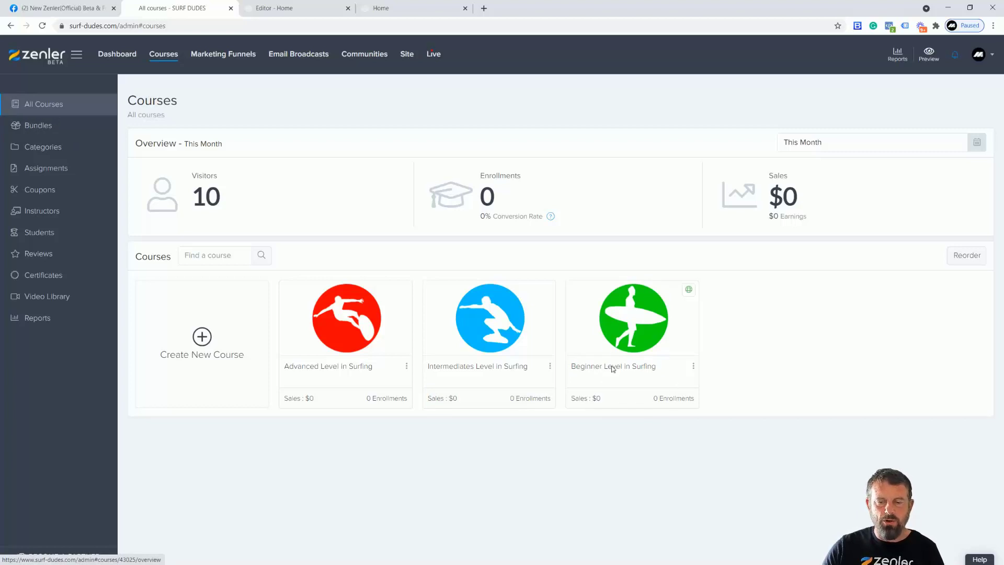
Create a bundle named Beginner Level in Surfing Scholarship with automation and drip of its contents disallowed
click(38, 126)
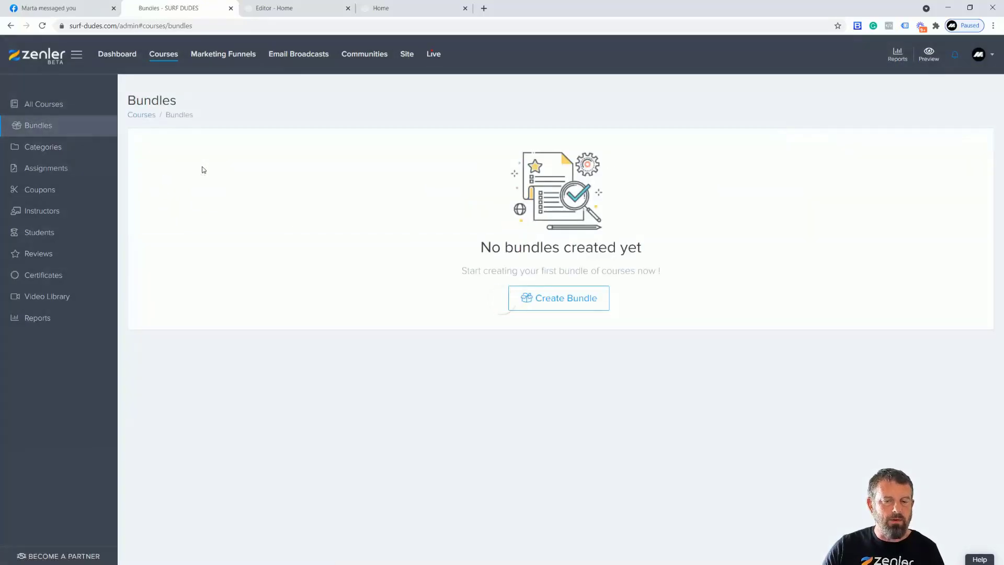
click(555, 302)
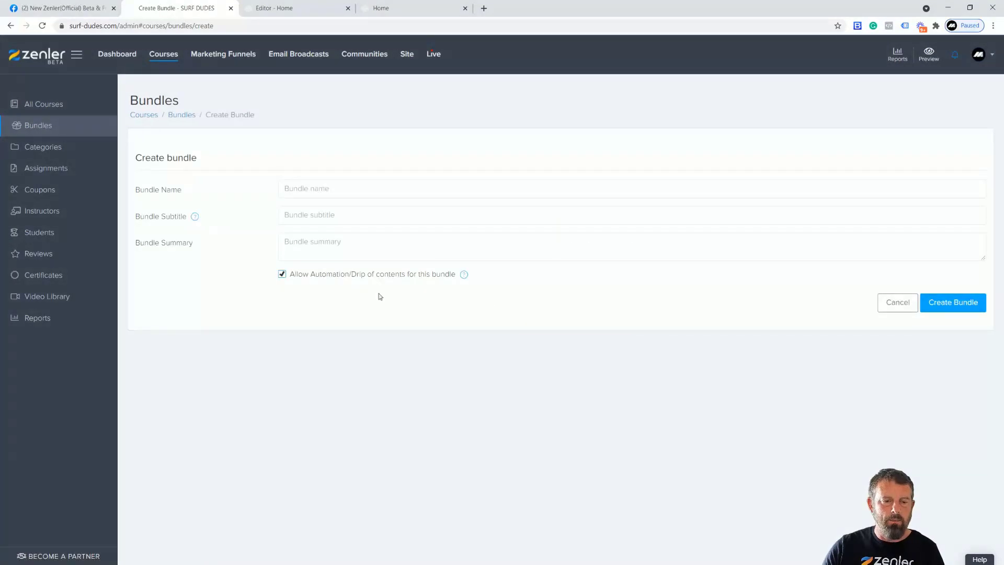
click(316, 187)
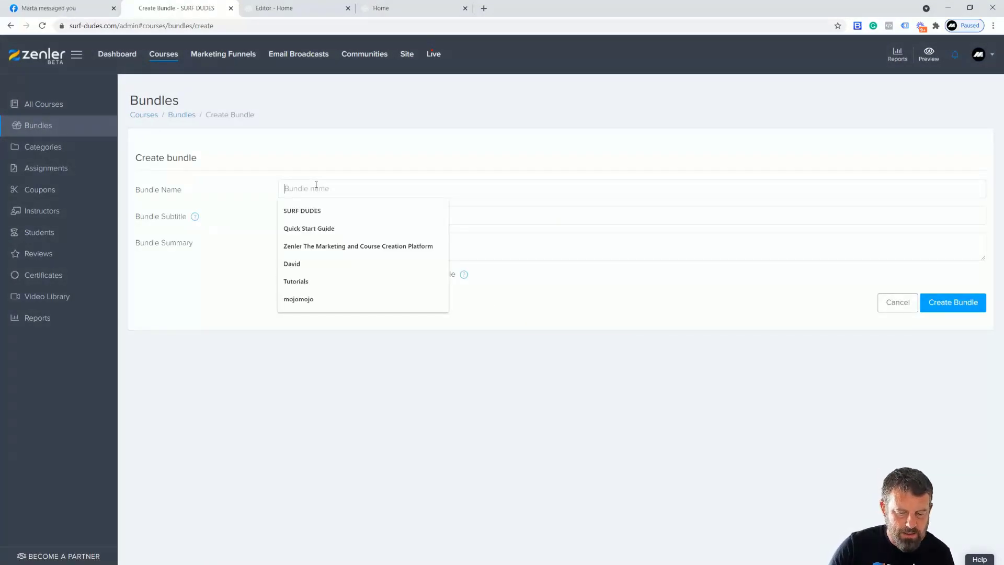
text(B)
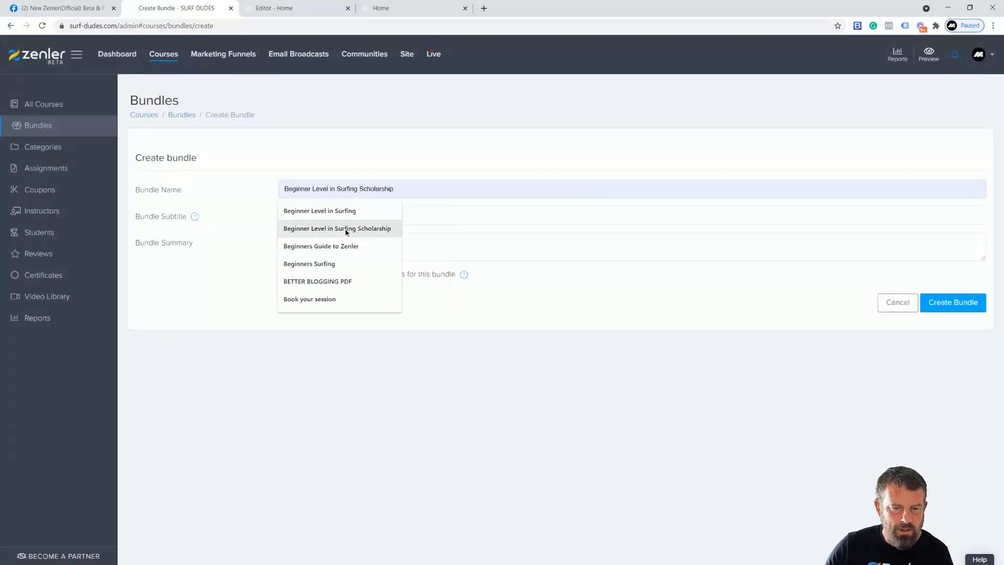
click(346, 229)
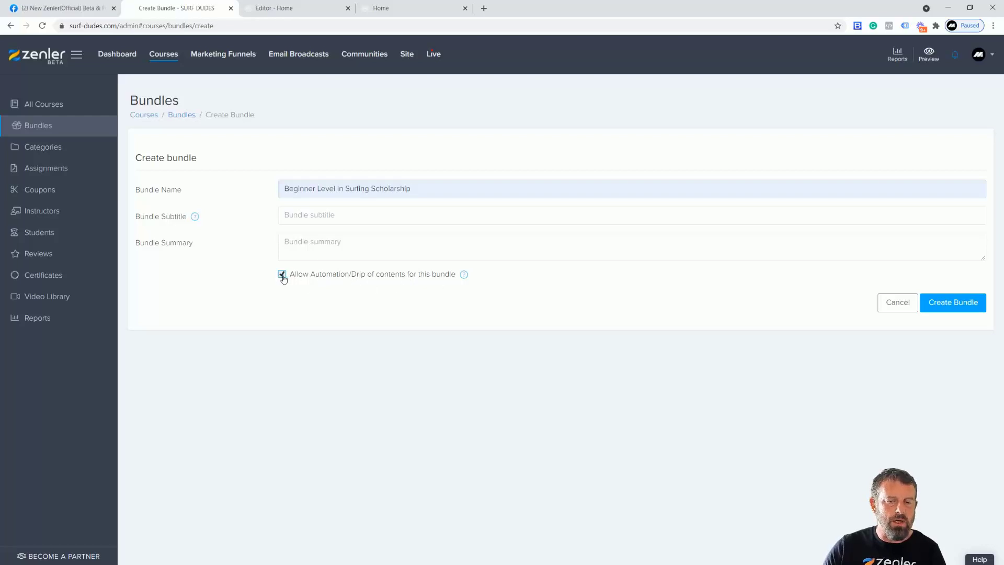
mouse_move(464, 275)
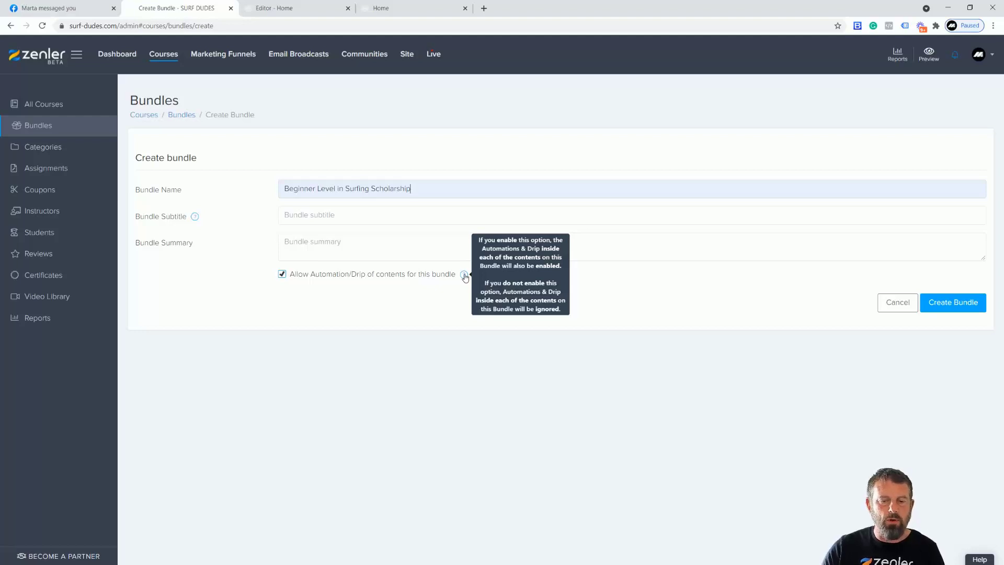
click(282, 274)
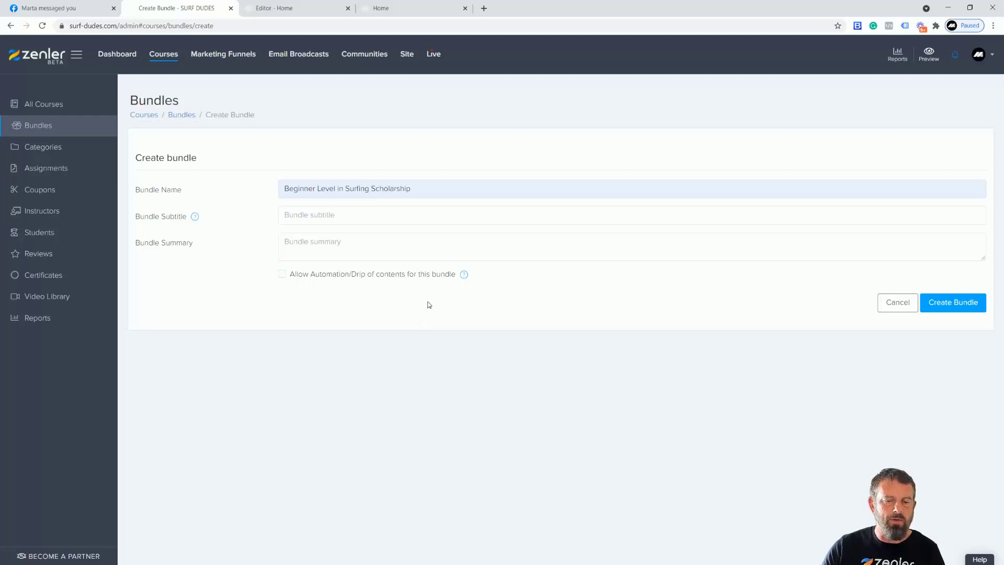
click(965, 303)
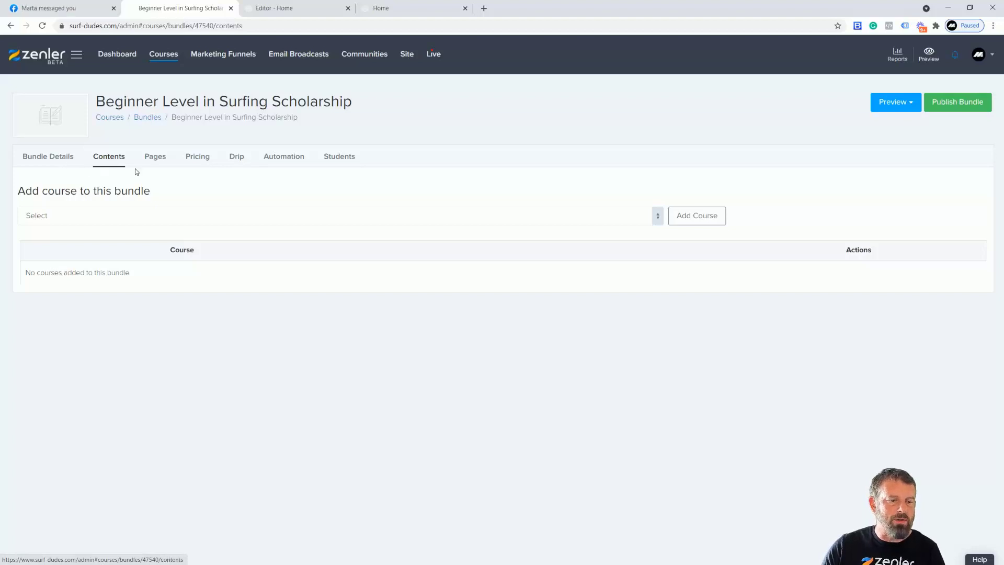
Add the Beginner Level in Surfing course to the scholarship bundle's contents
click(654, 218)
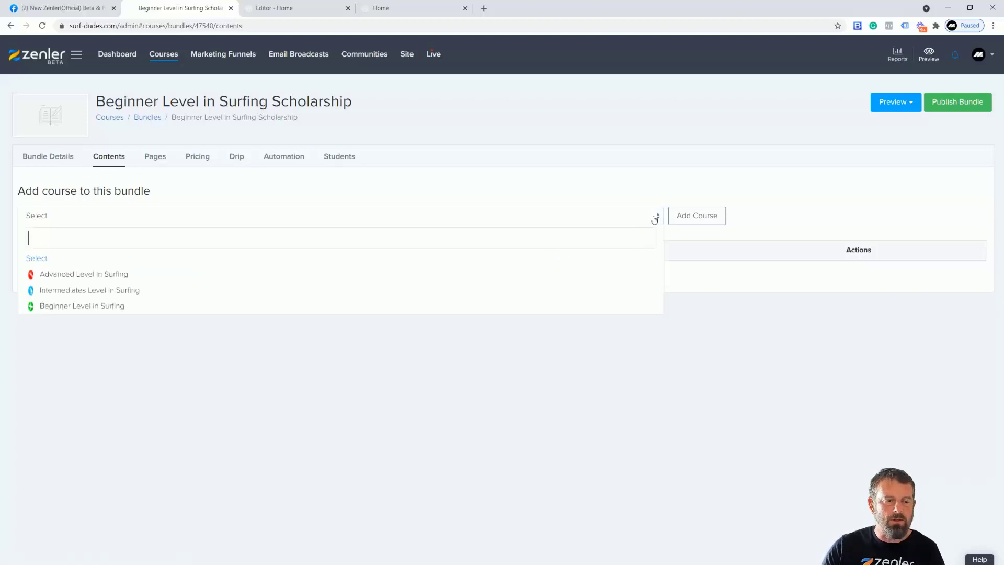
click(57, 306)
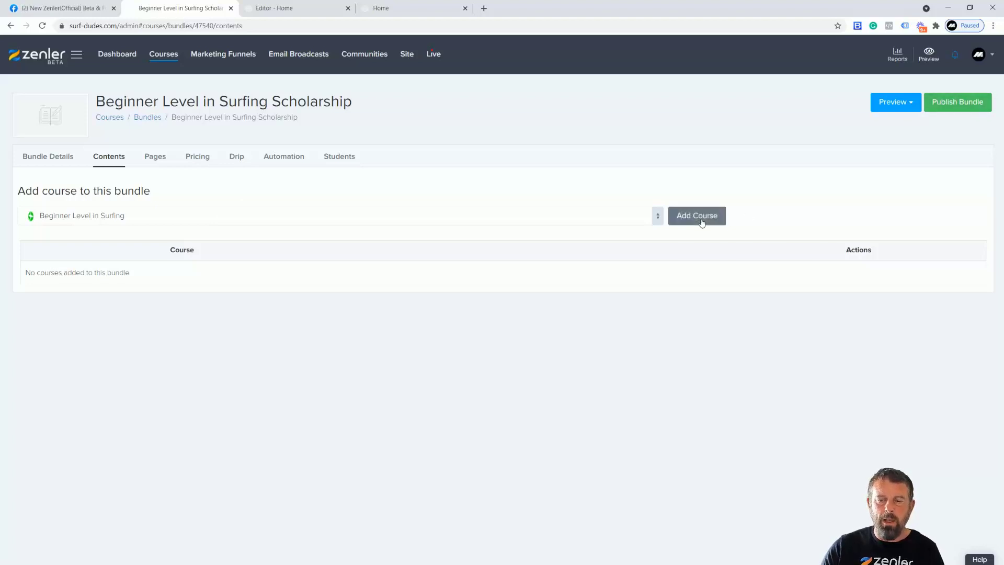
click(720, 219)
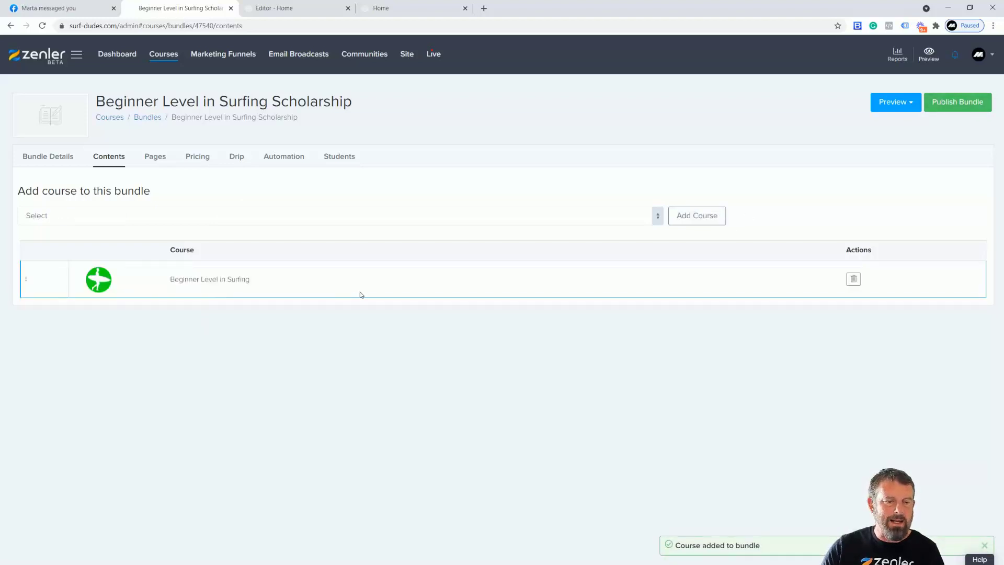
Review the scholarship bundle's sales, checkout, thank-you and course access pages
click(158, 159)
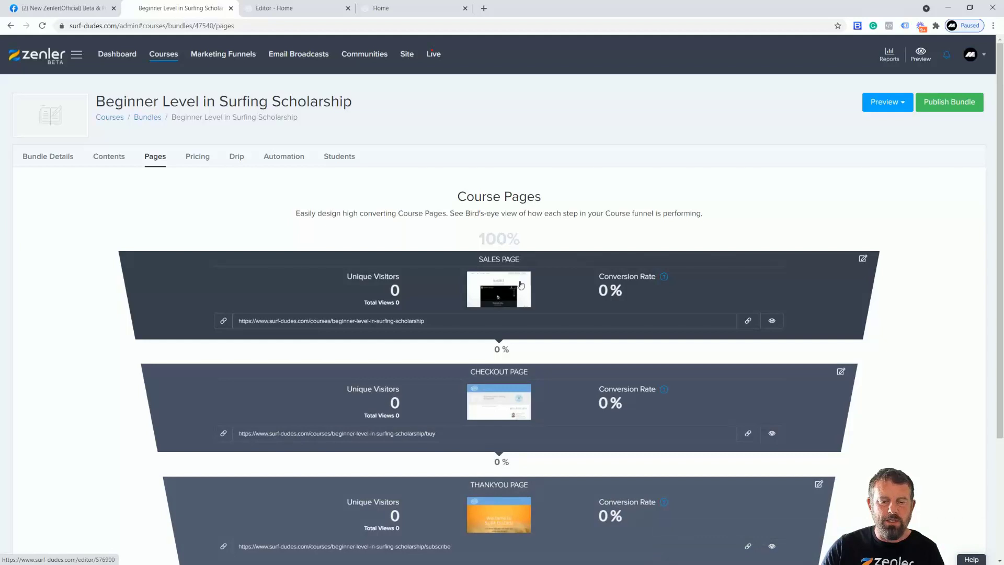
scroll(518, 505, down, 3)
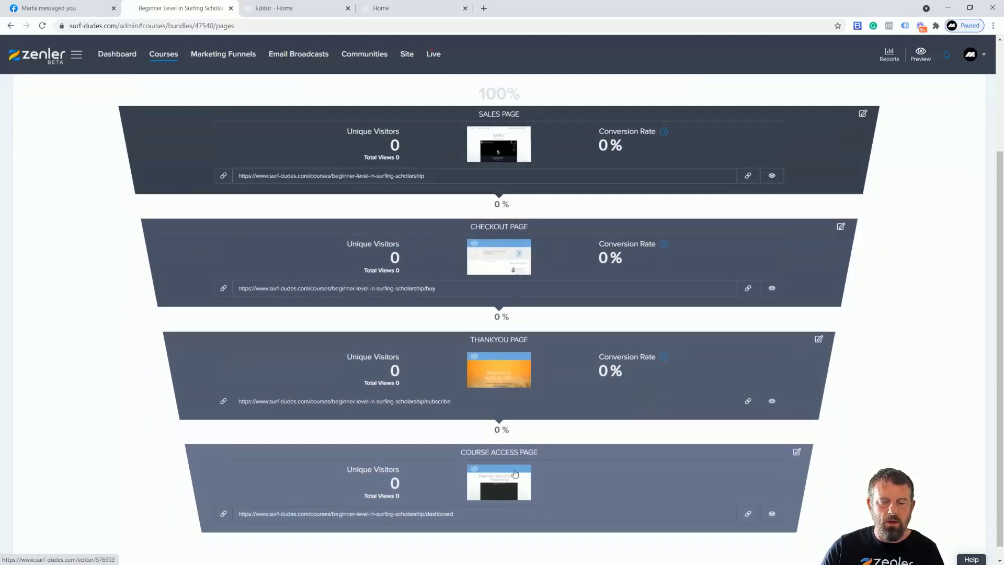
scroll(636, 482, up, 3)
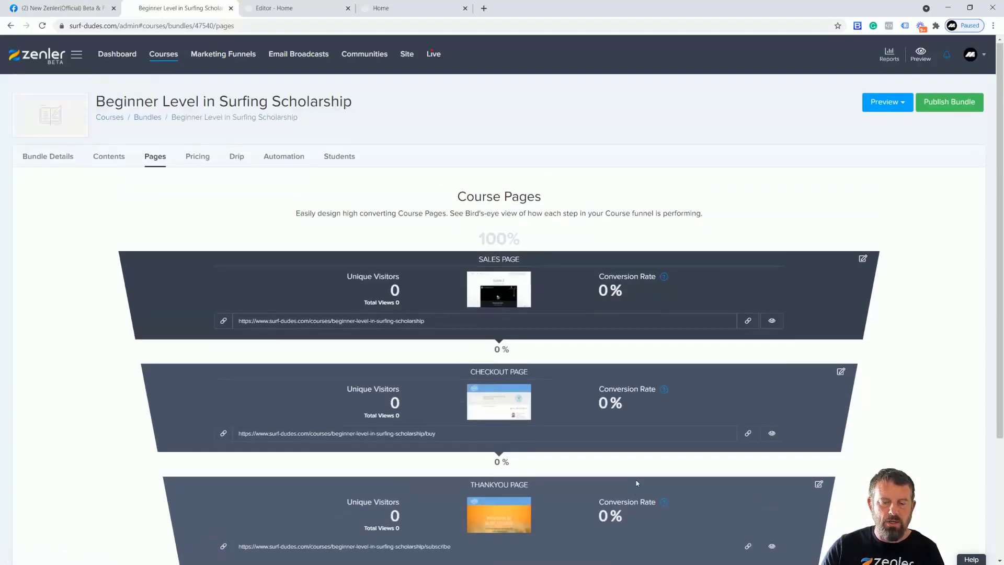
Start a new pricing plan for the scholarship bundle using the Payment Plan type
click(198, 157)
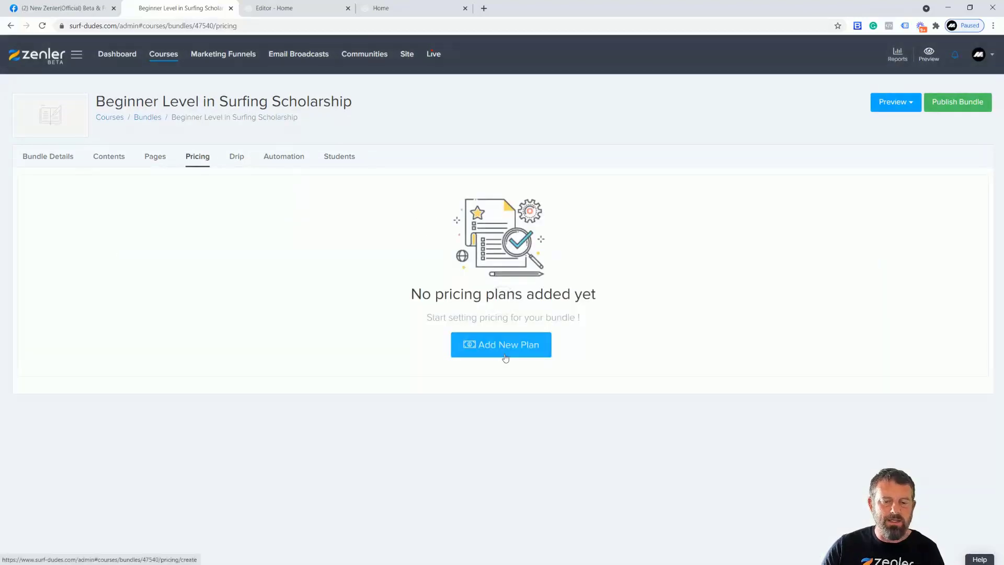
click(504, 347)
scroll(816, 424, down, 2)
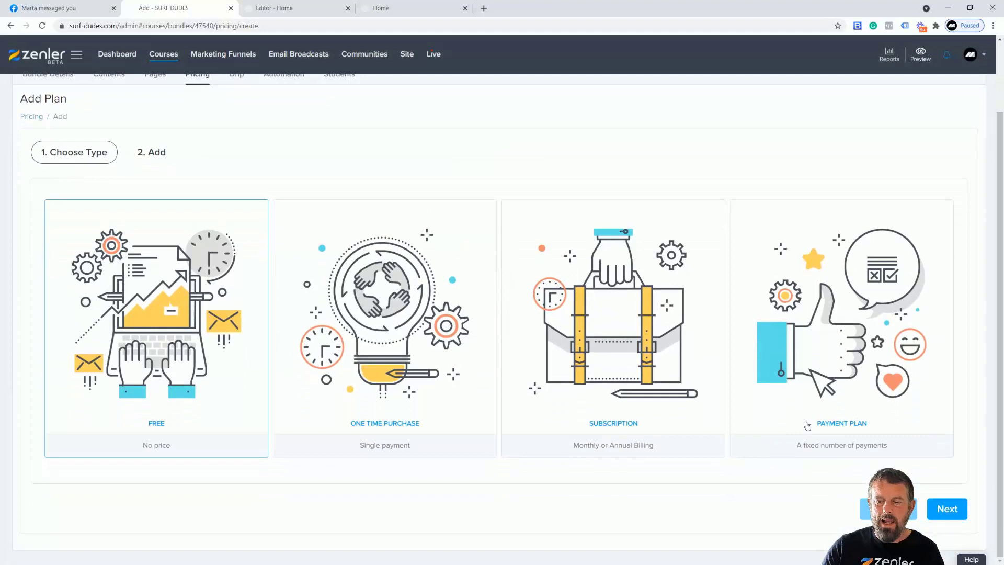
click(848, 434)
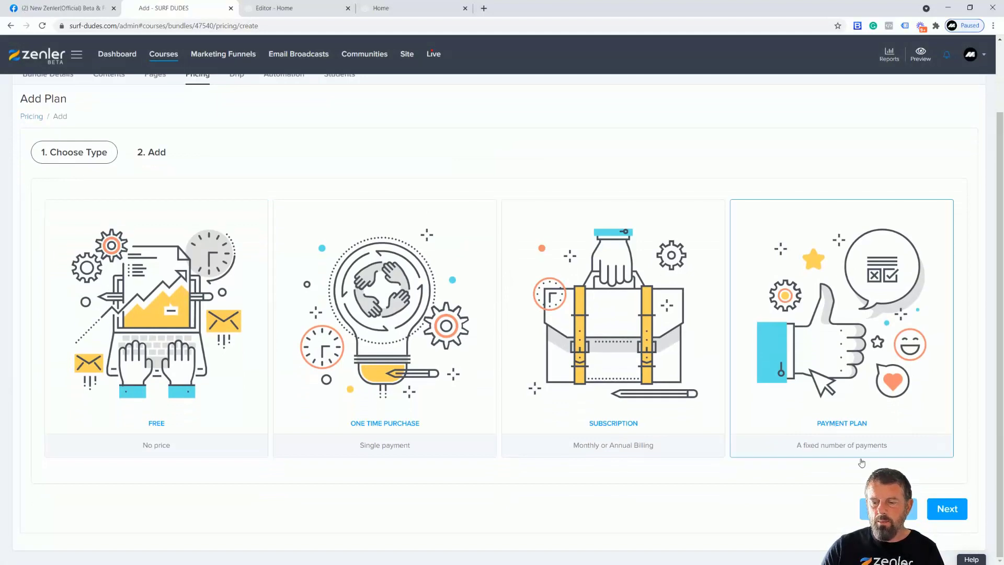
click(956, 510)
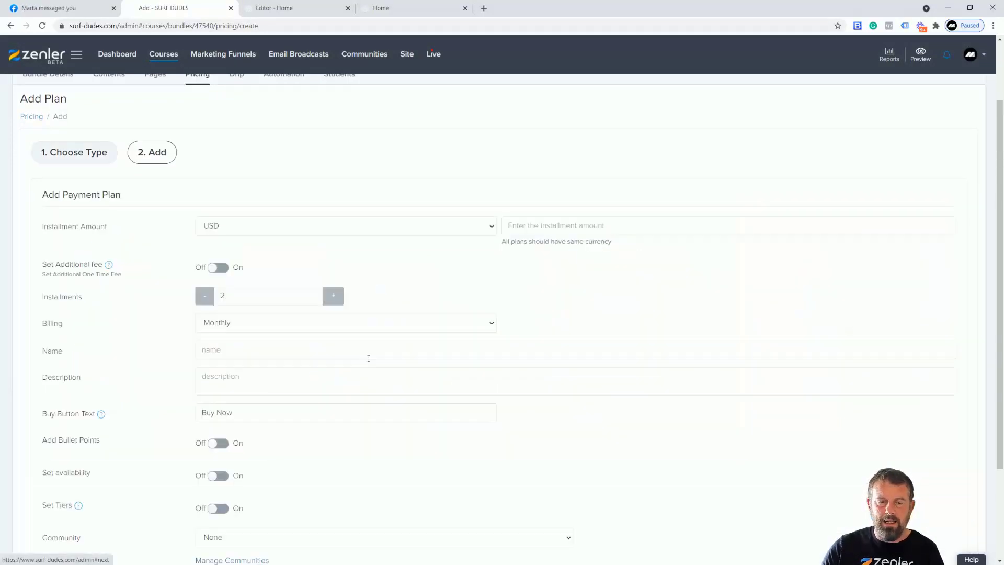
Set the payment plan's installment amount to 30 GBP with 4 installments
click(489, 226)
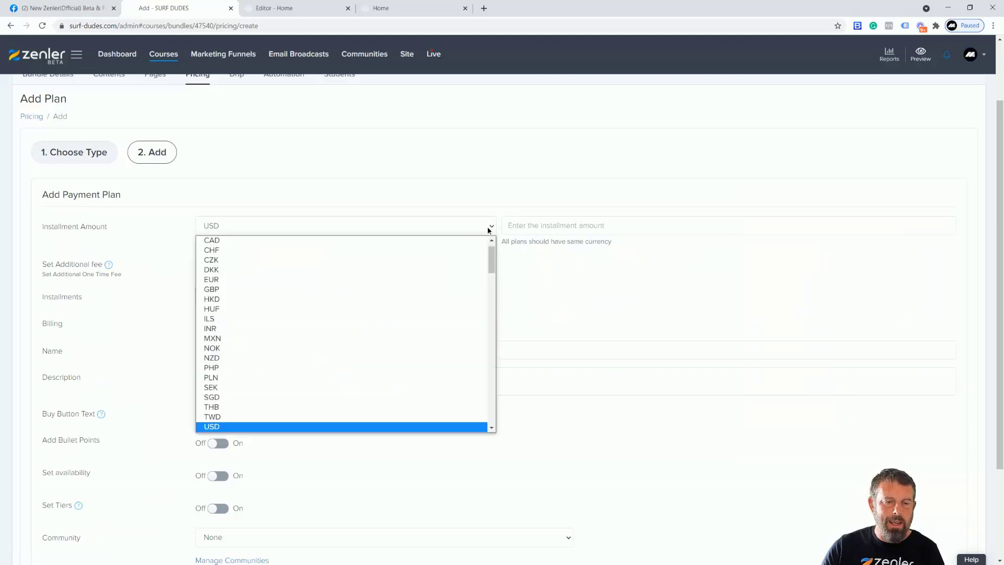
click(211, 290)
click(578, 228)
text(30)
click(684, 306)
click(337, 297)
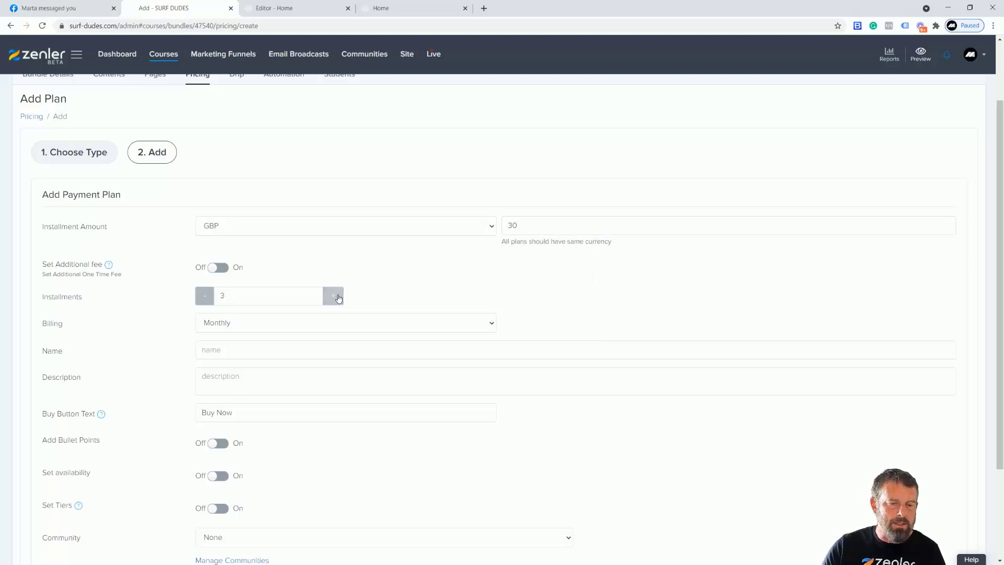
Name the payment plan SCHOLARSHIP PROGRAM and finish adding it to the bundle
click(282, 345)
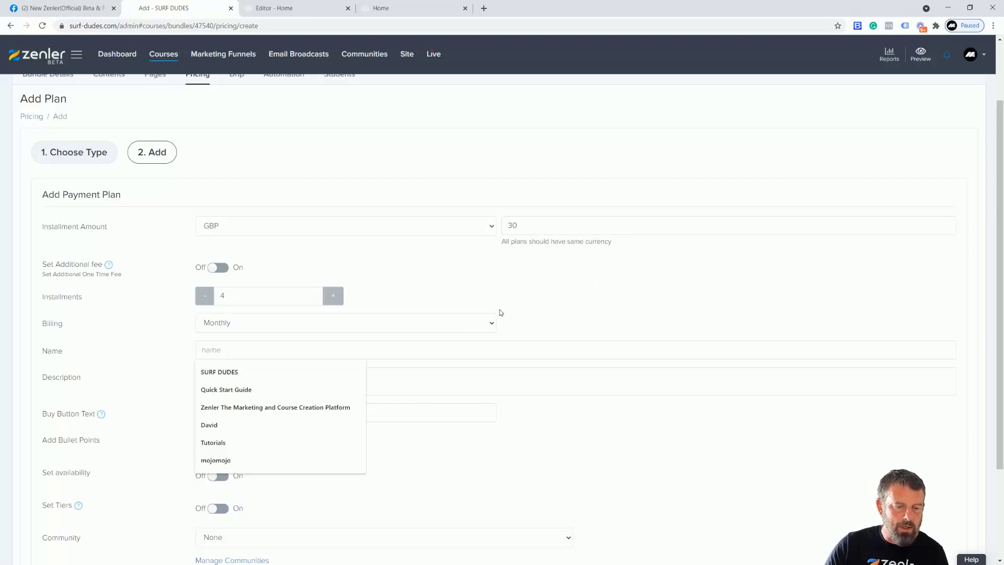
text(SCHOLARSHIP PROGRAM)
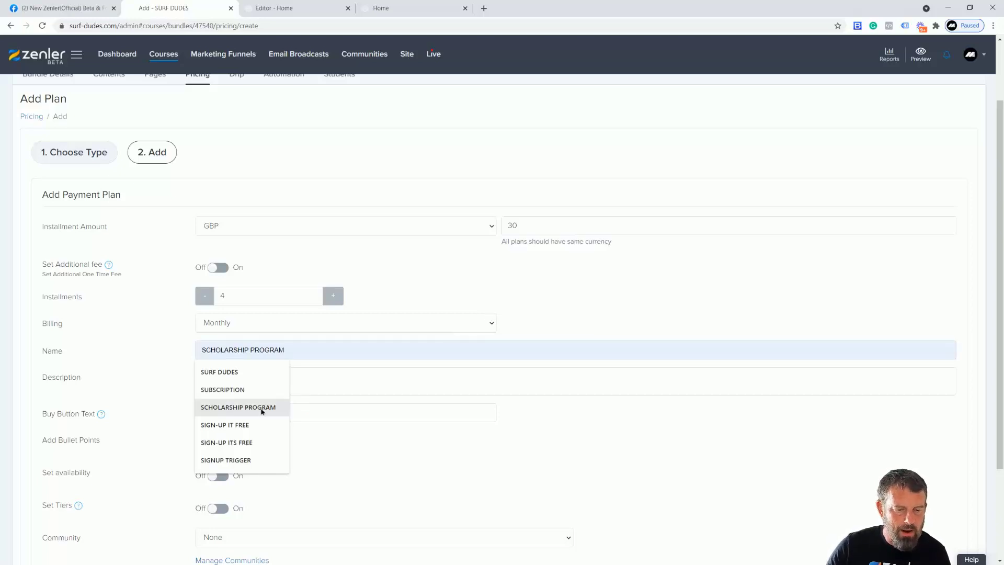
click(262, 407)
scroll(594, 463, down, 2)
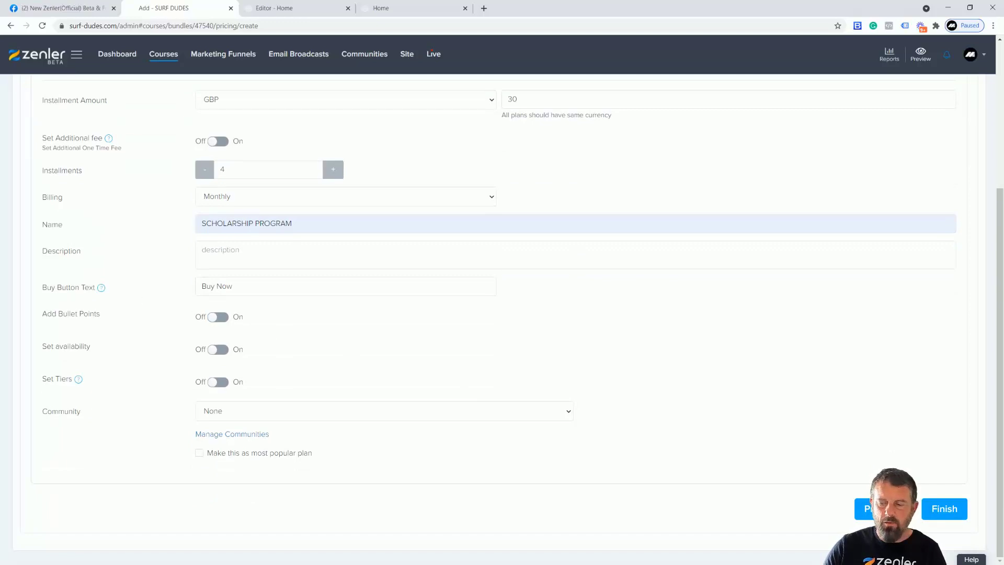
click(944, 508)
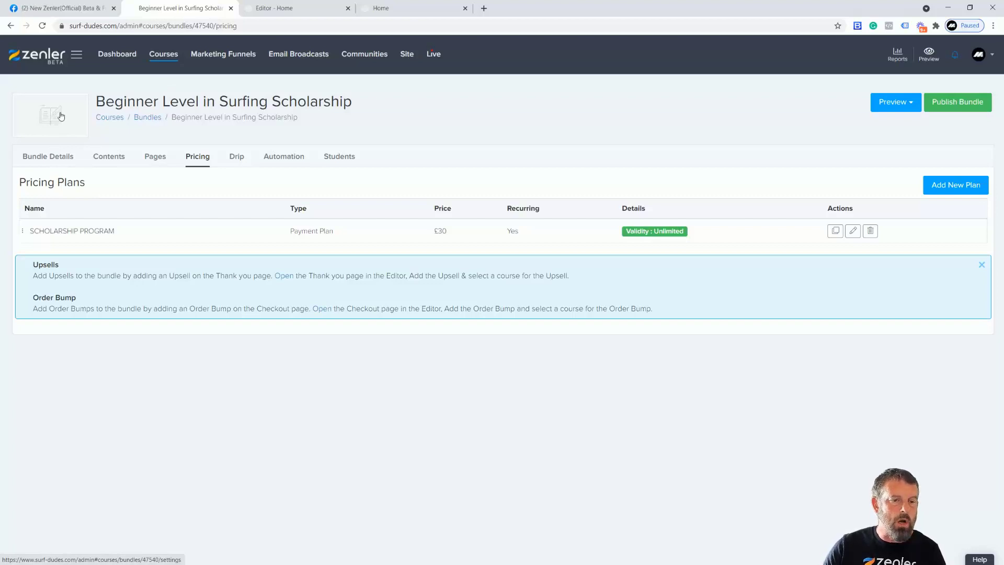
Publish the Beginner Level in Surfing Scholarship bundle to the school
click(56, 159)
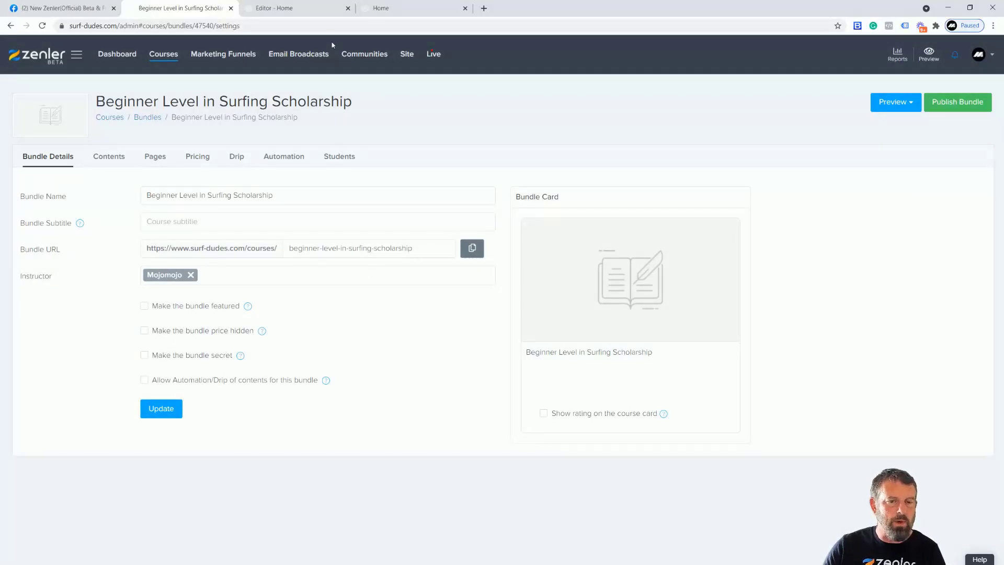
click(403, 8)
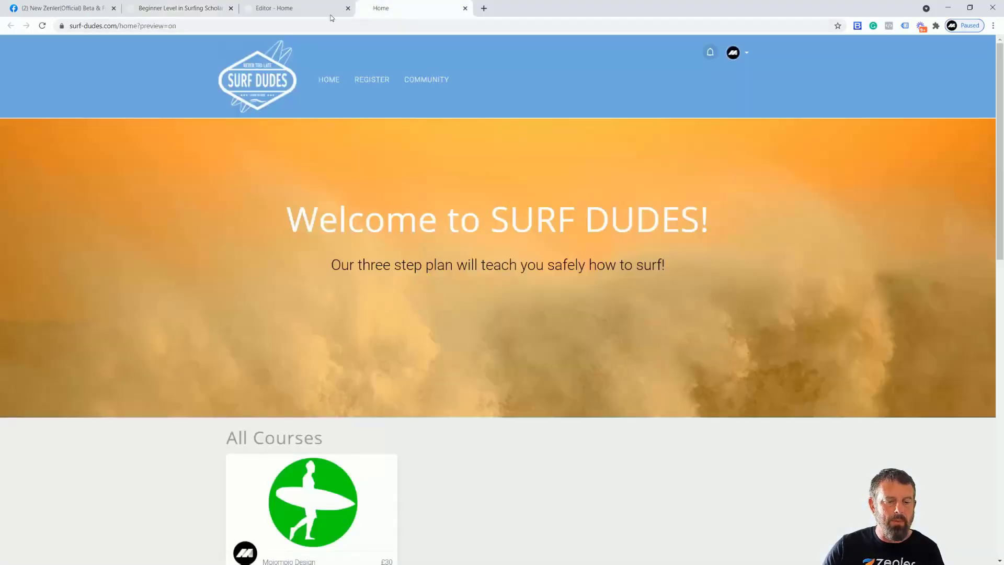
click(43, 28)
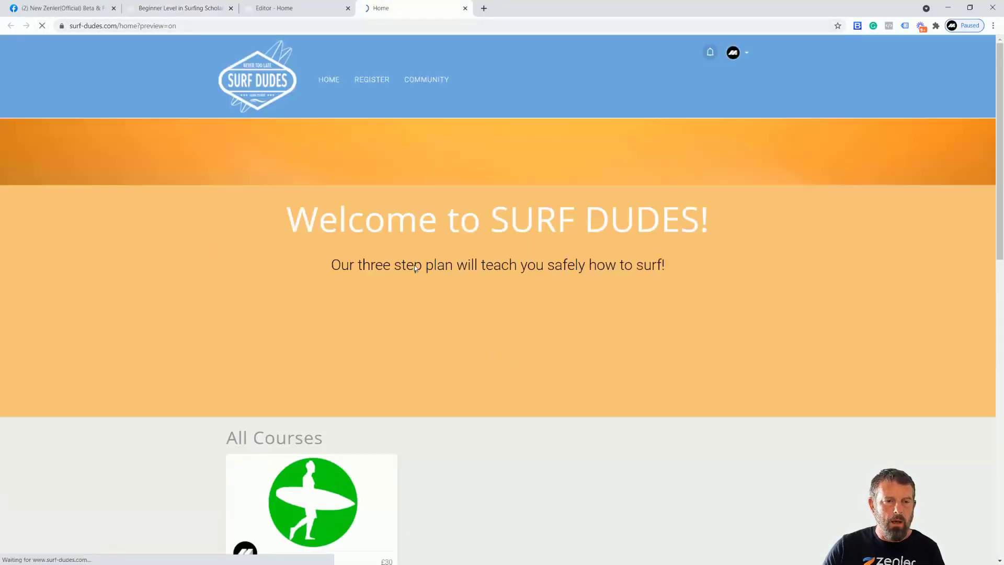
click(273, 8)
click(189, 10)
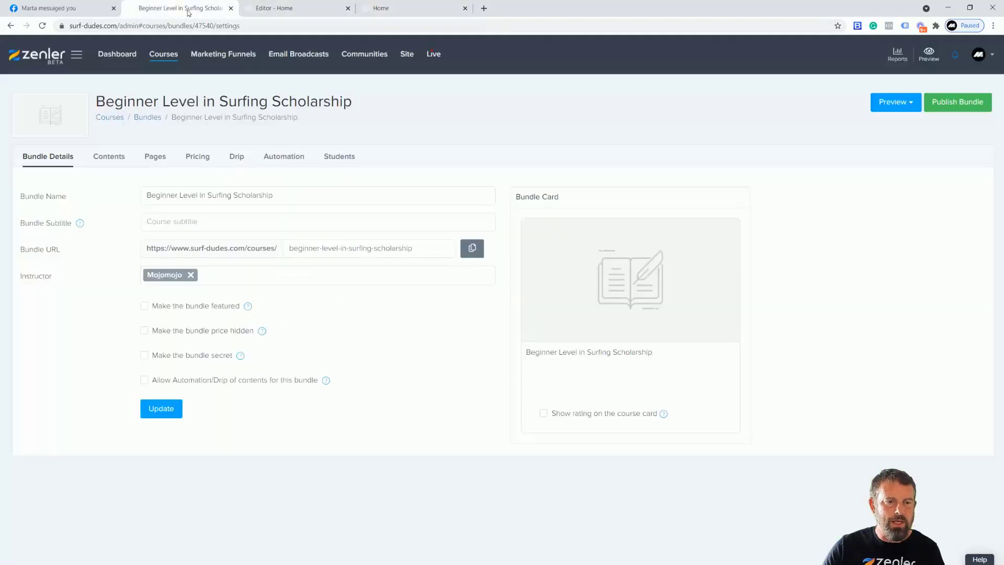
click(946, 106)
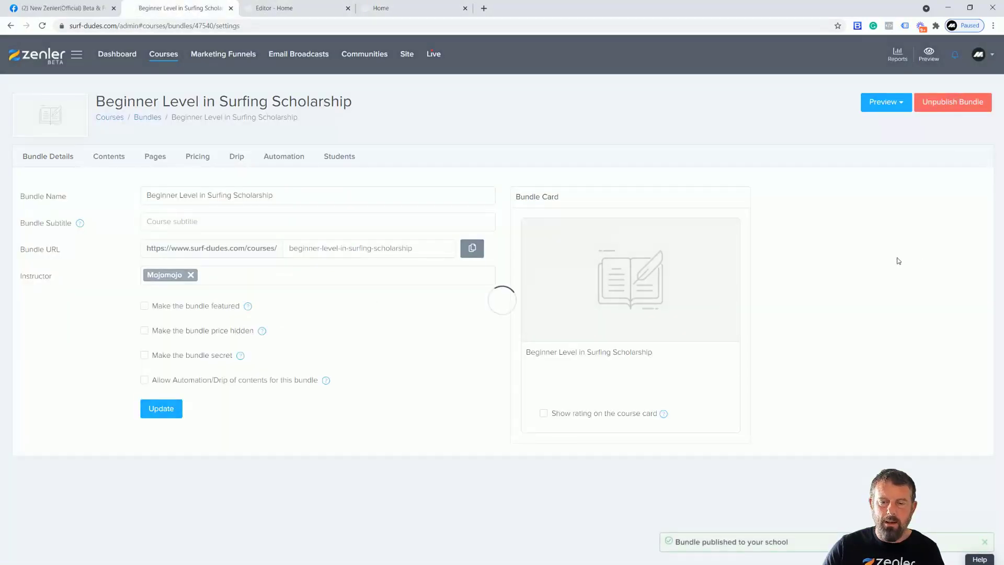
Reload the school's home page preview and check its All Courses section for the scholarship bundle
click(392, 8)
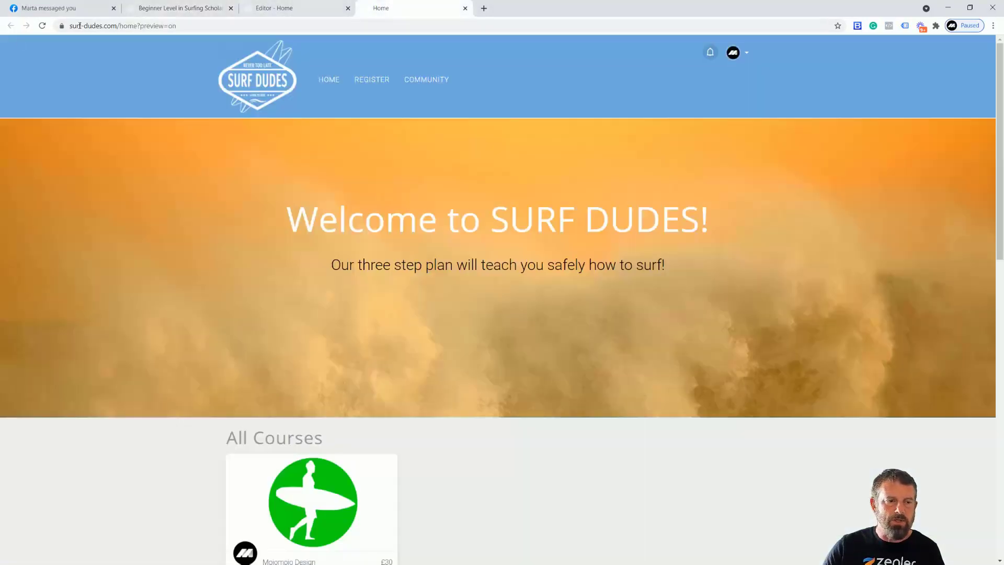
click(42, 26)
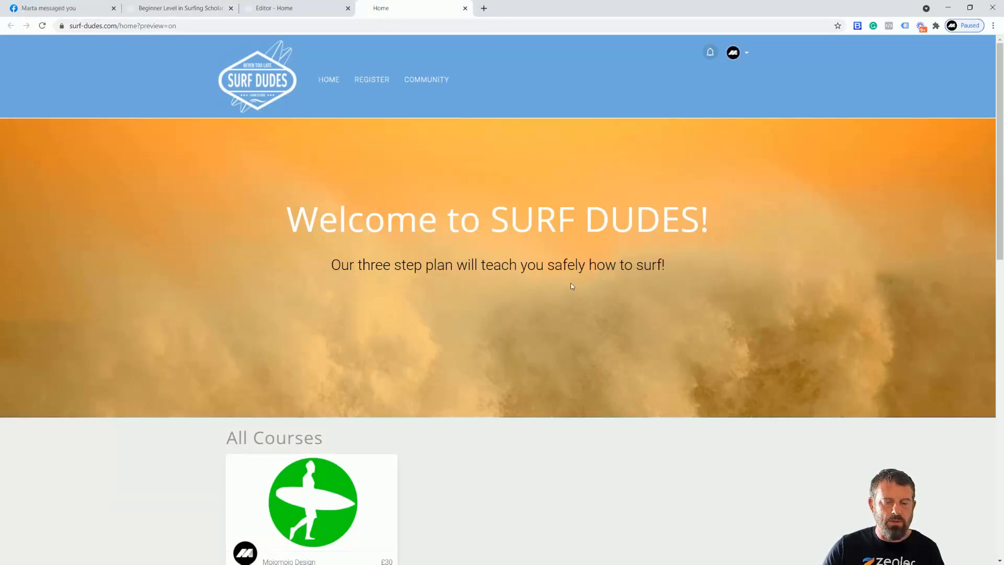
click(44, 26)
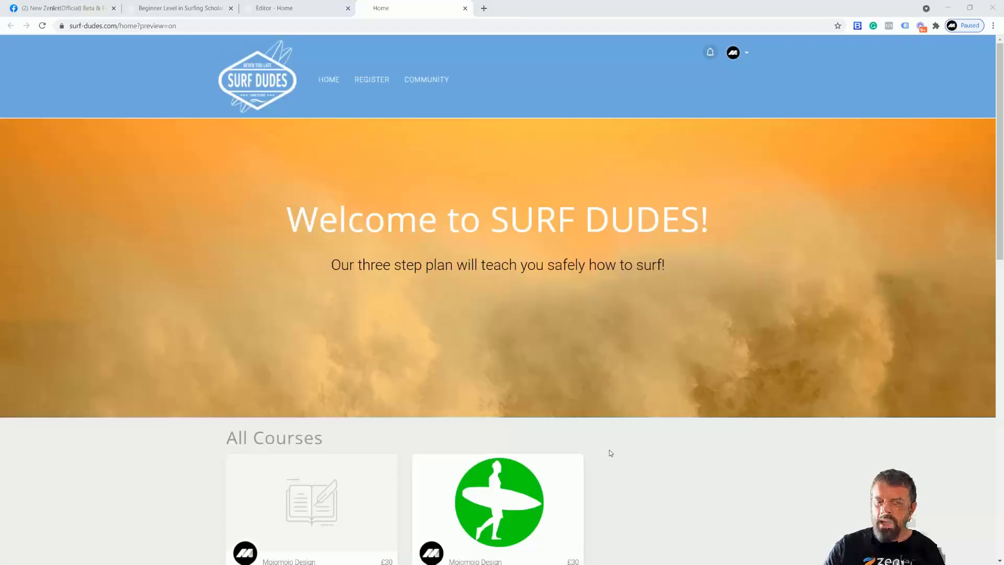
scroll(607, 451, down, 3)
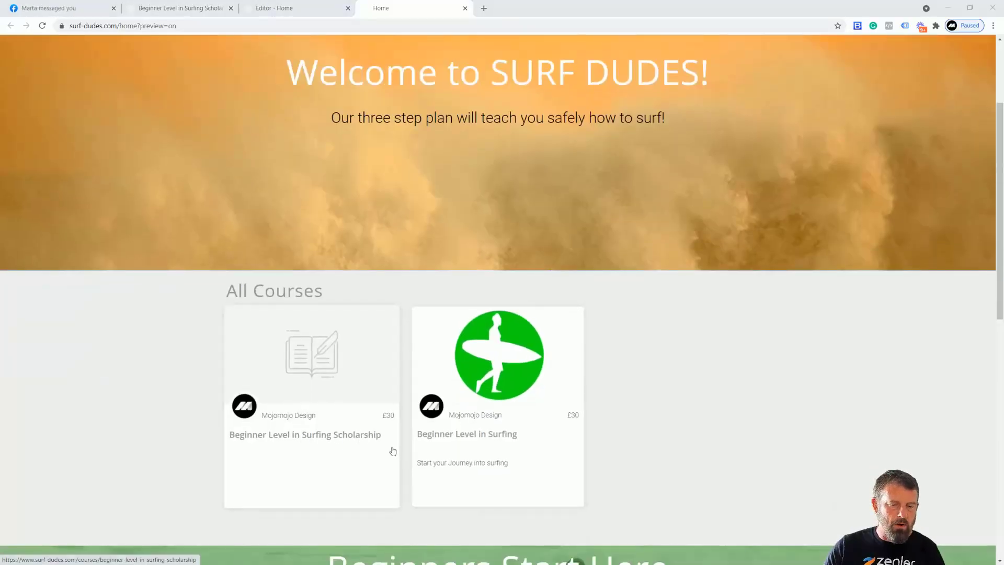
Open the scholarship bundle's sales page from its course card, continue to enrollment and review the checkout page
click(316, 372)
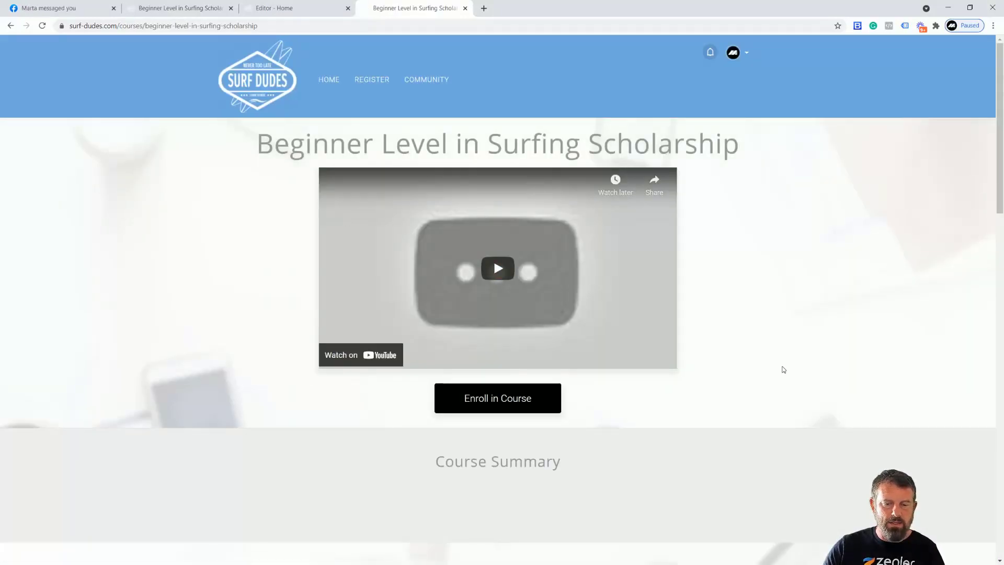
scroll(782, 368, down, 6)
scroll(781, 368, up, 5)
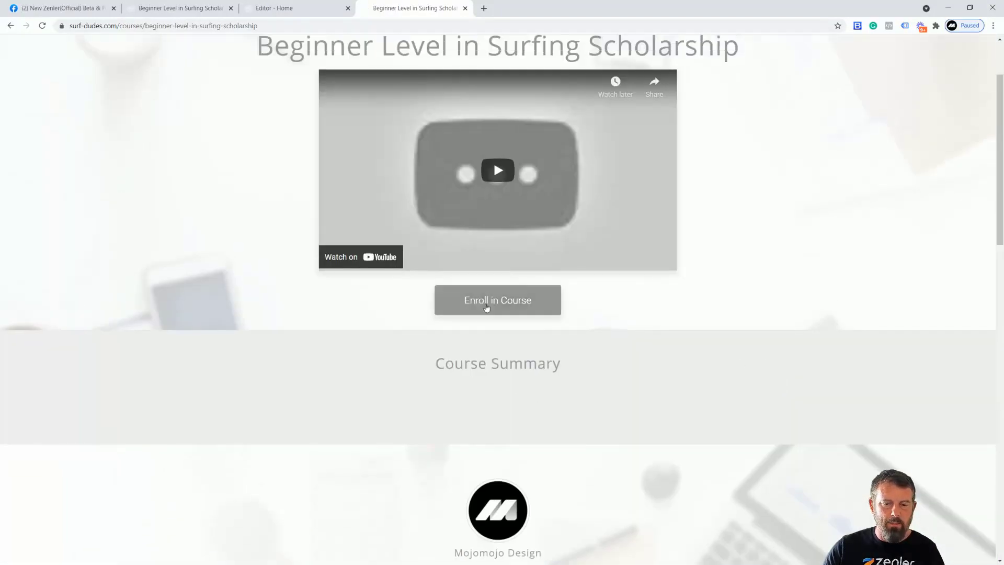
click(767, 319)
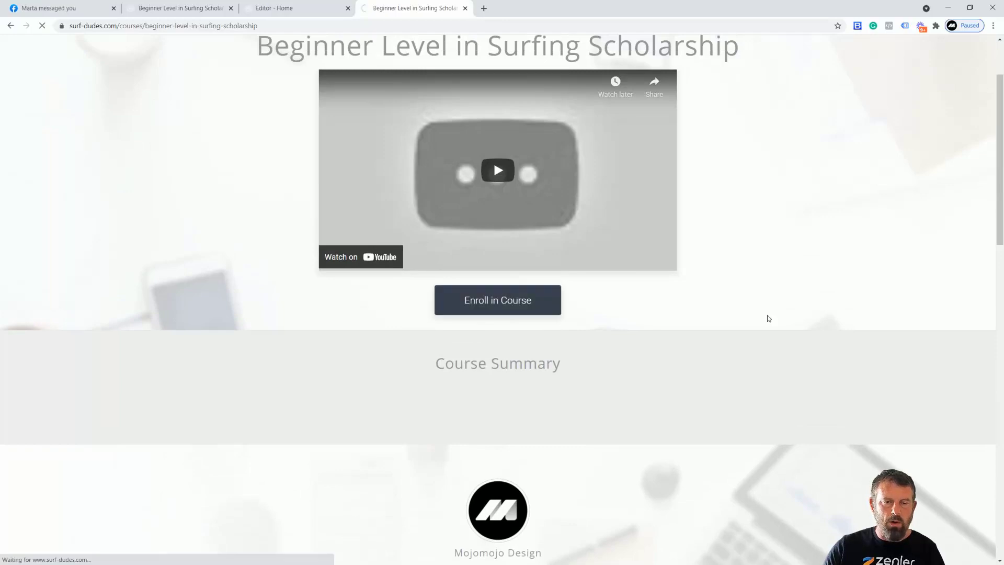
scroll(692, 379, down, 4)
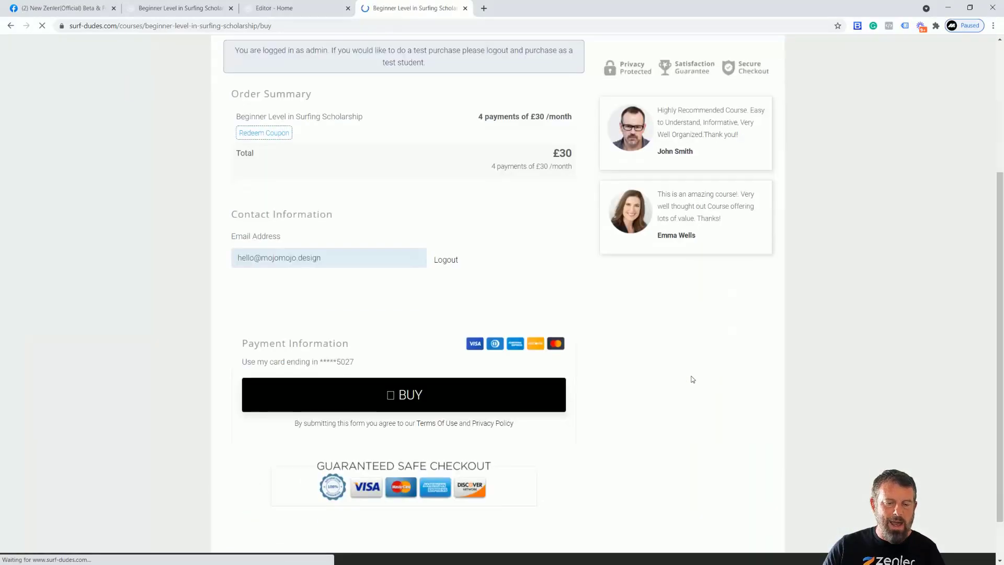
scroll(692, 379, up, 4)
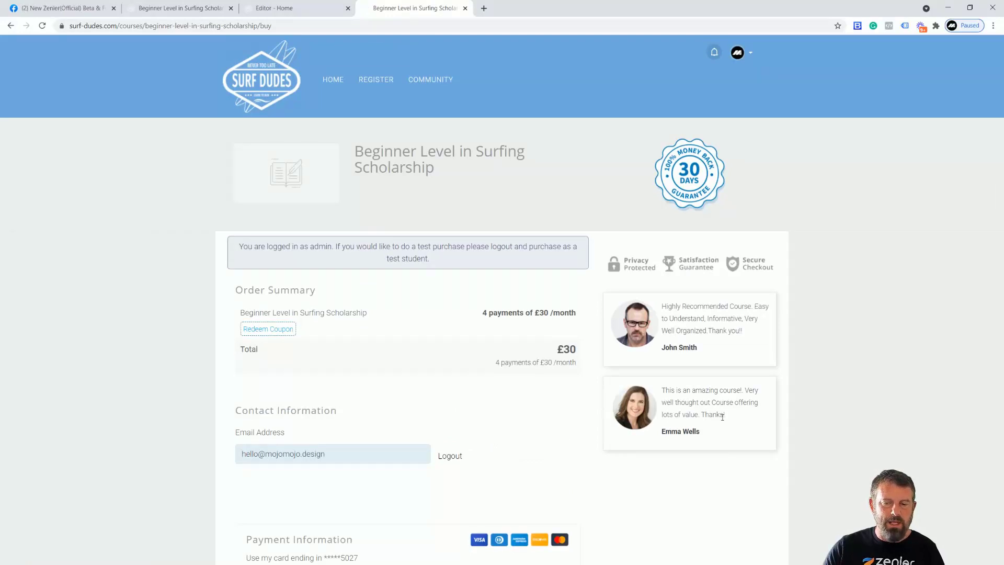
Preview the scholarship bundle's course access page and examine the courses included in it
click(153, 12)
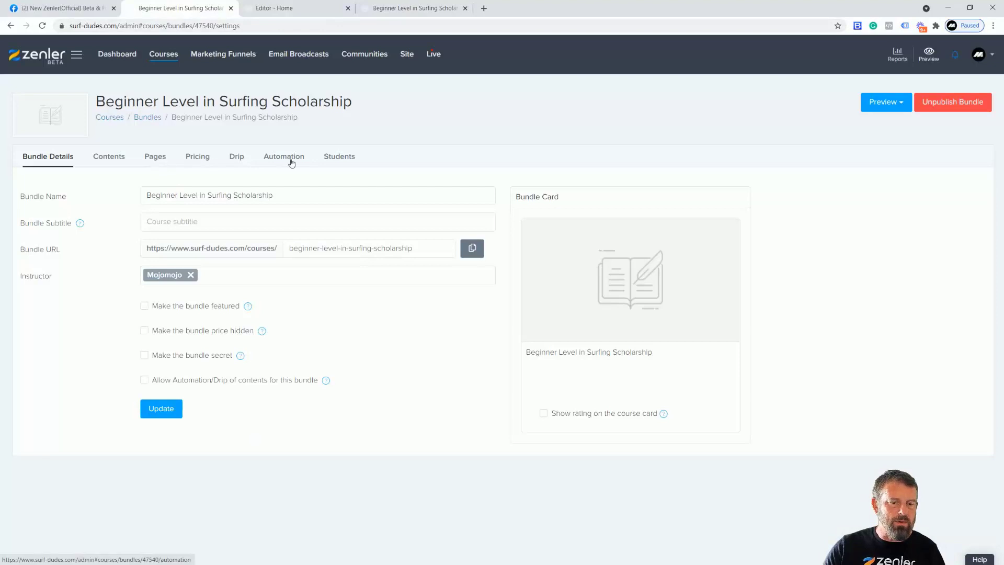
click(153, 159)
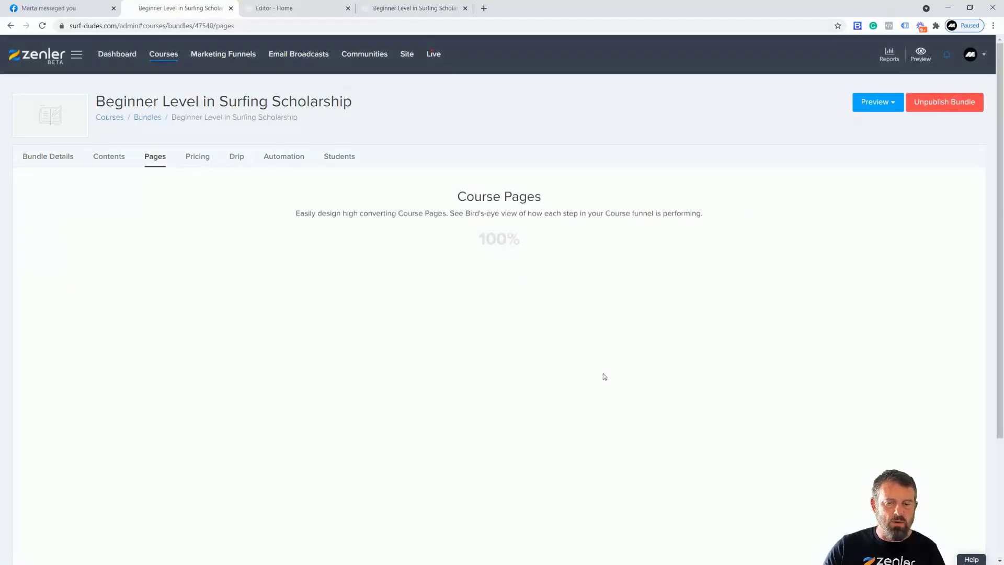
scroll(666, 356, down, 3)
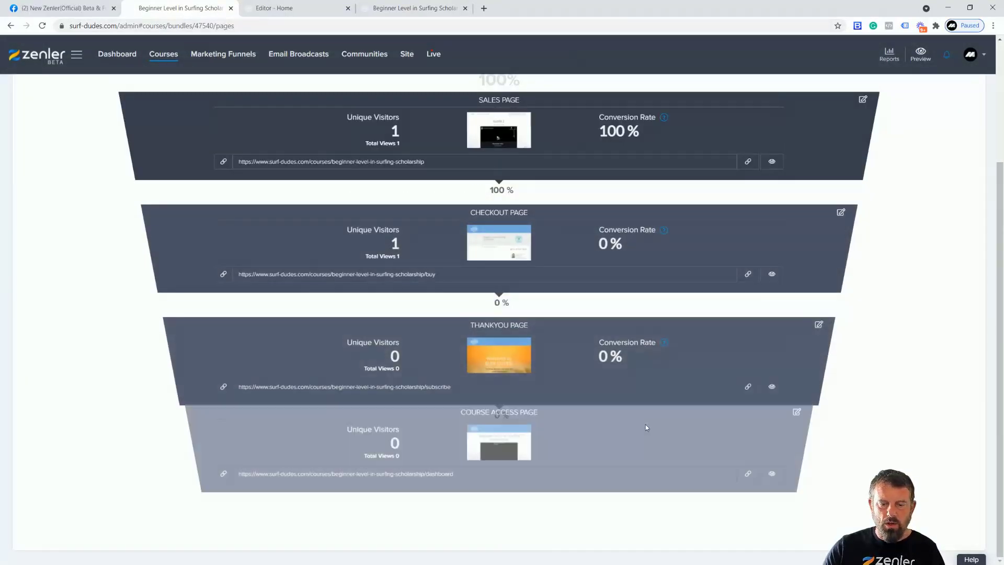
click(772, 499)
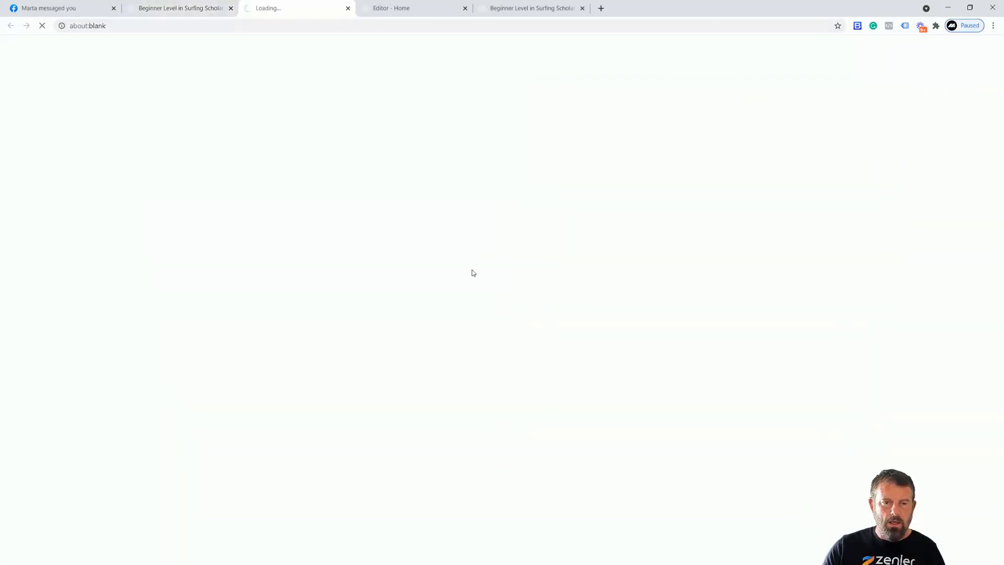
scroll(431, 375, down, 10)
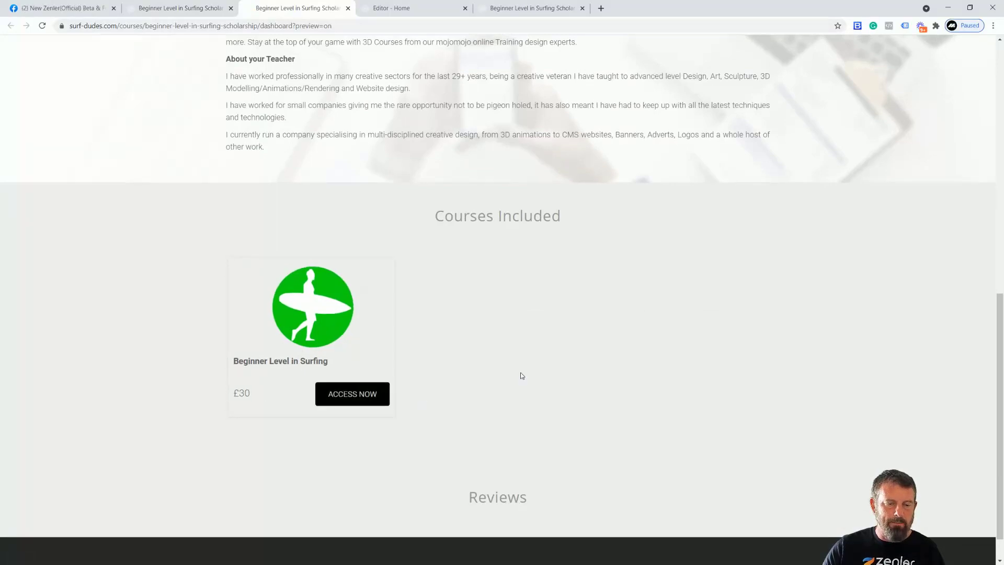
scroll(523, 371, up, 5)
scroll(523, 360, up, 4)
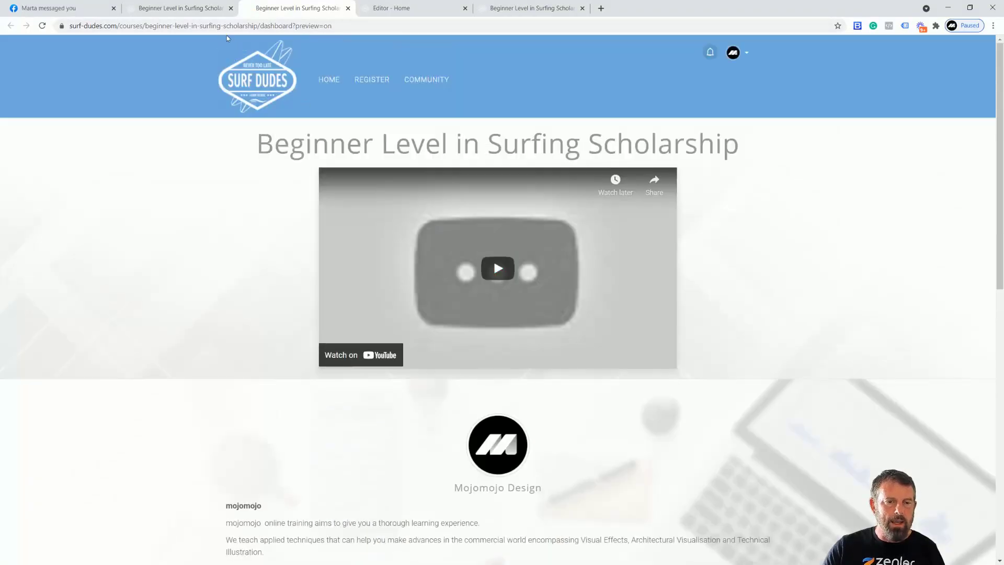
Make the Beginner Level in Surfing Scholarship bundle secret in its bundle details and save the update
click(192, 8)
click(403, 9)
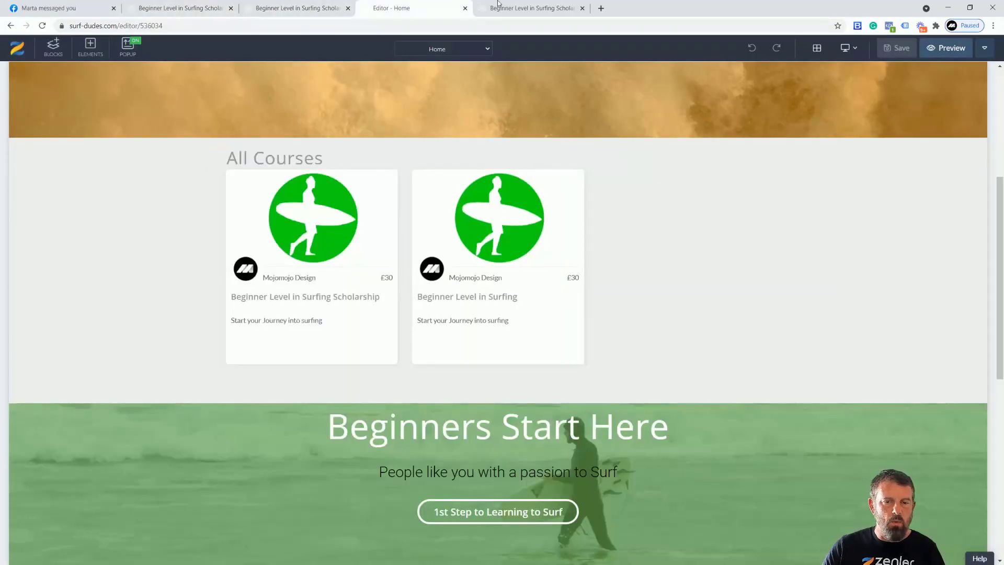
click(277, 11)
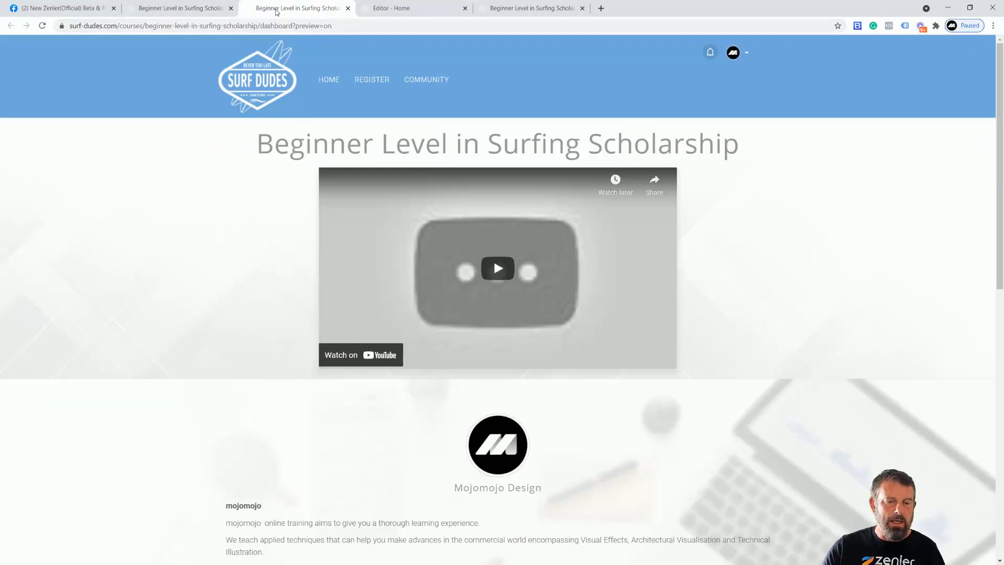
click(177, 8)
scroll(409, 246, up, 3)
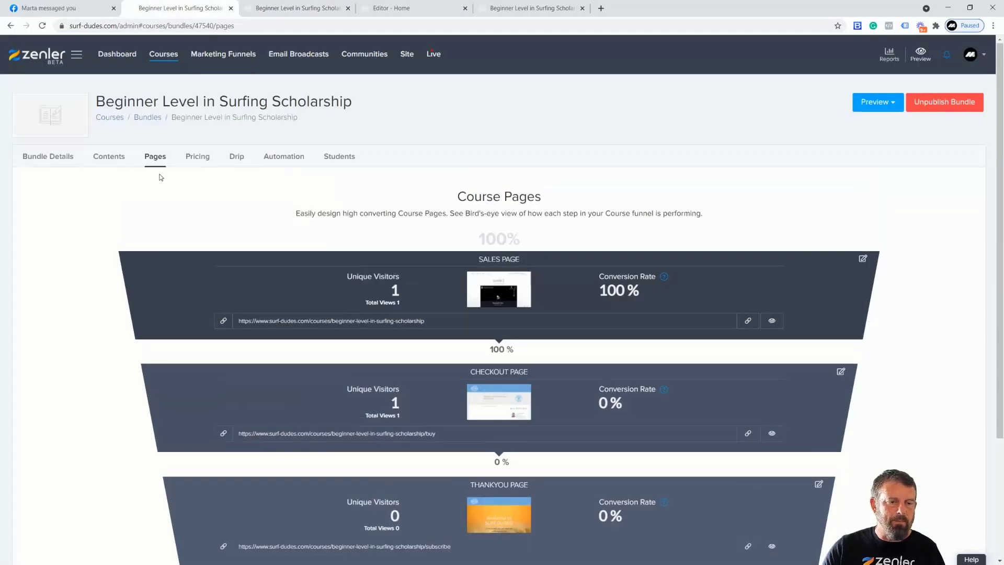
click(46, 155)
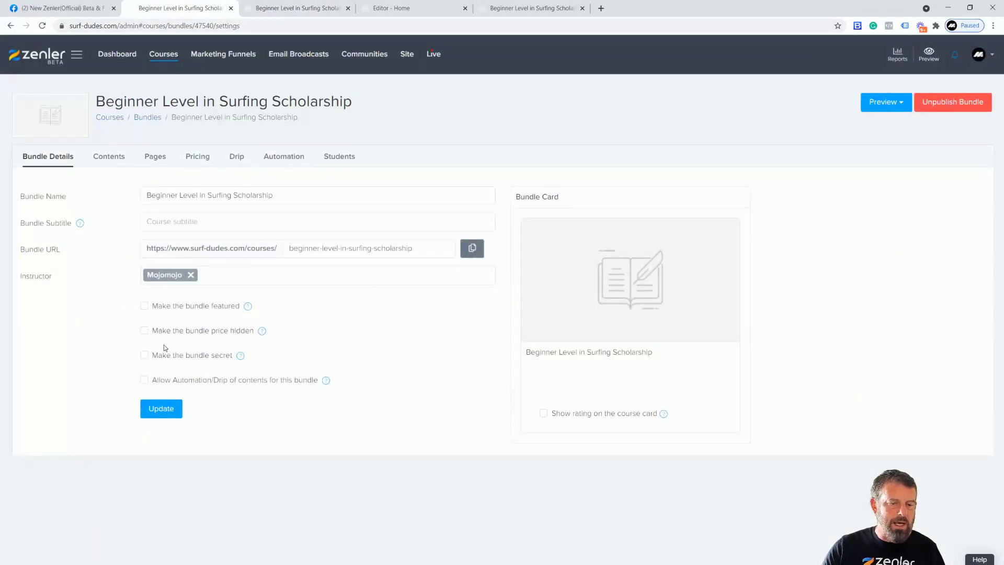
click(144, 355)
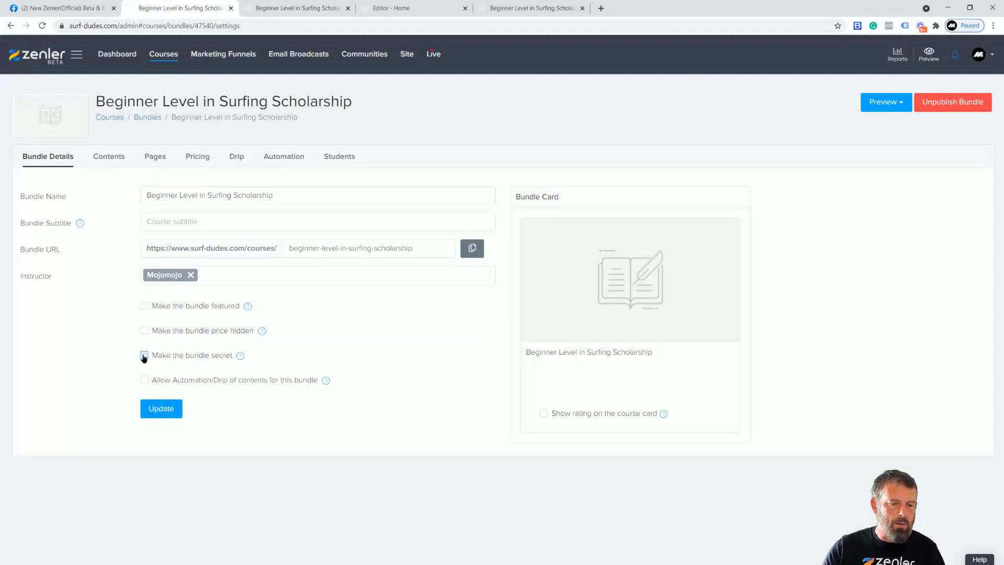
click(161, 409)
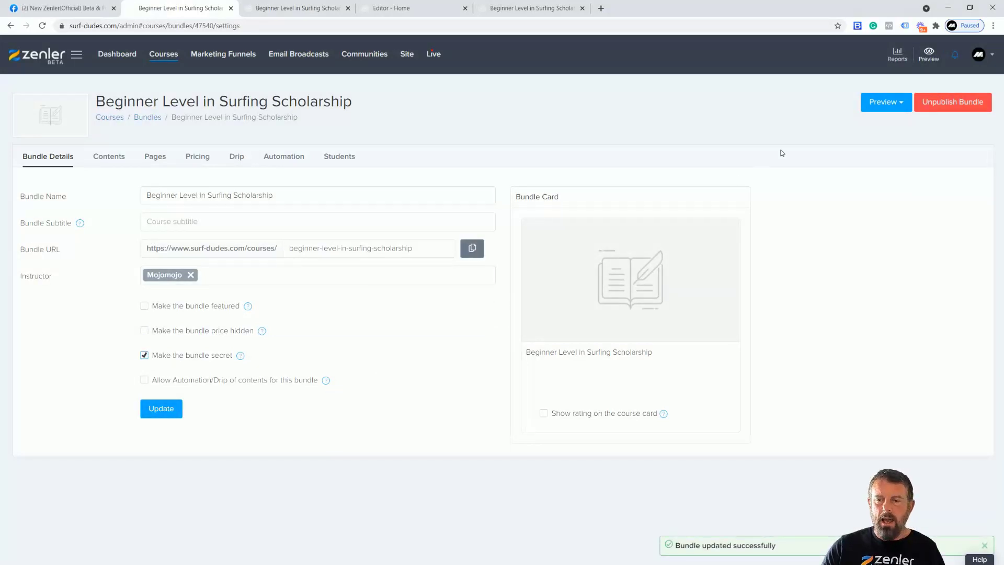
Close the scholarship checkout page, preview the school's home page afresh and check which courses its All Courses section lists
click(410, 8)
click(518, 8)
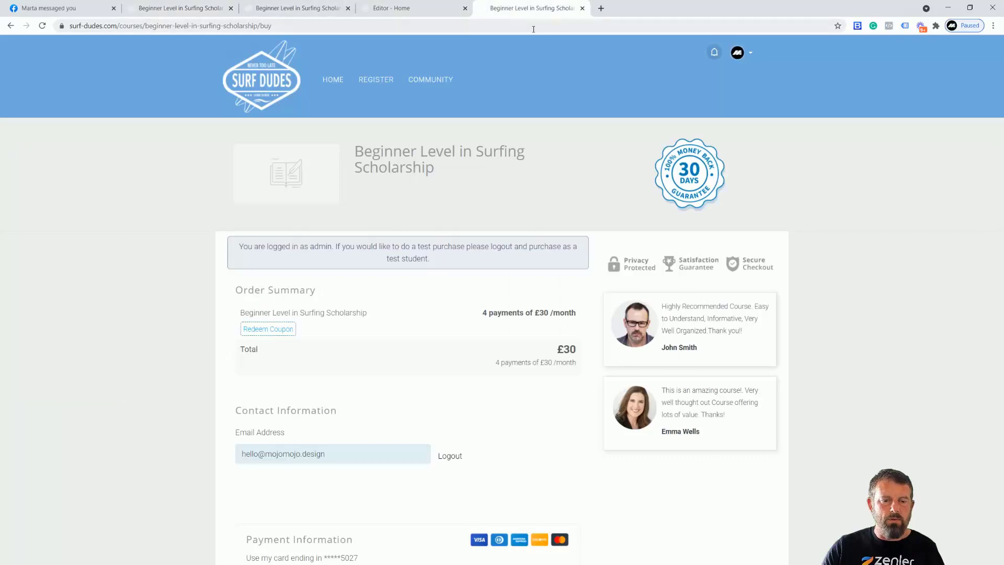
click(402, 15)
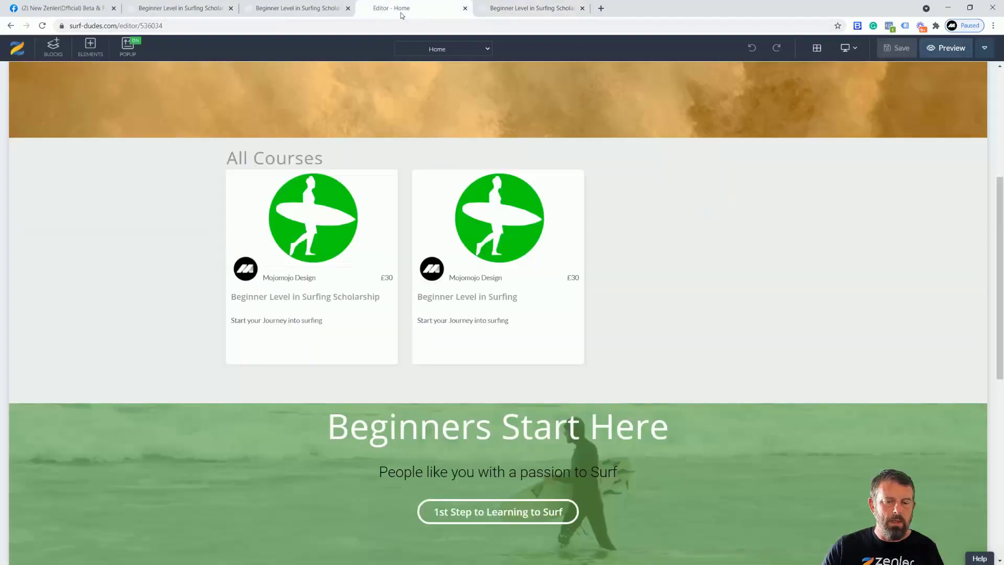
click(510, 11)
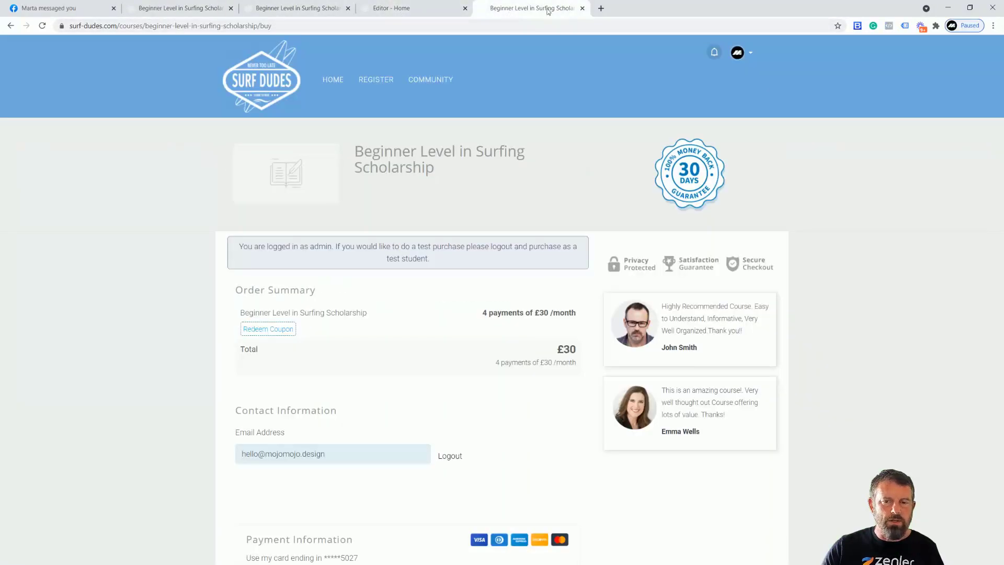
click(582, 8)
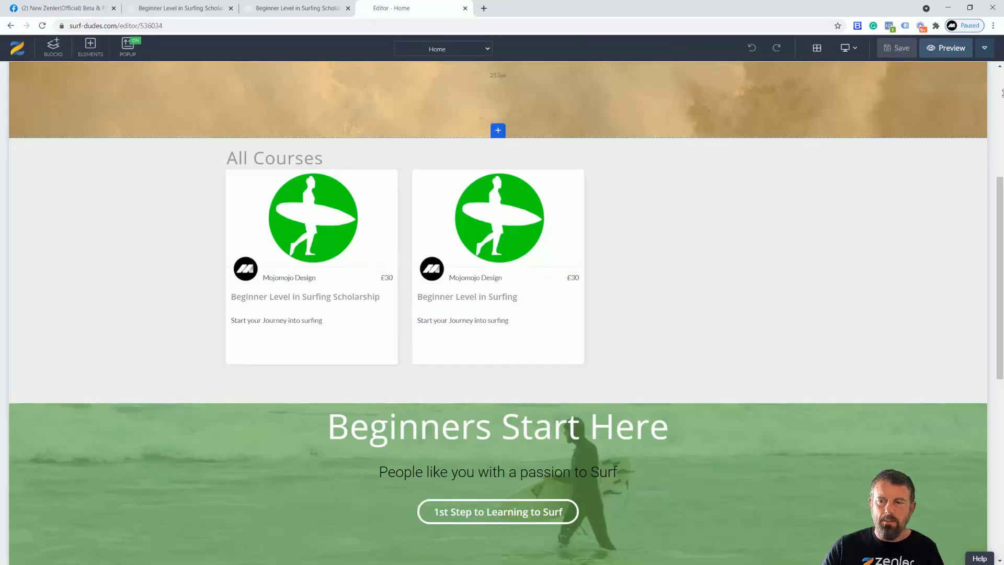
click(957, 48)
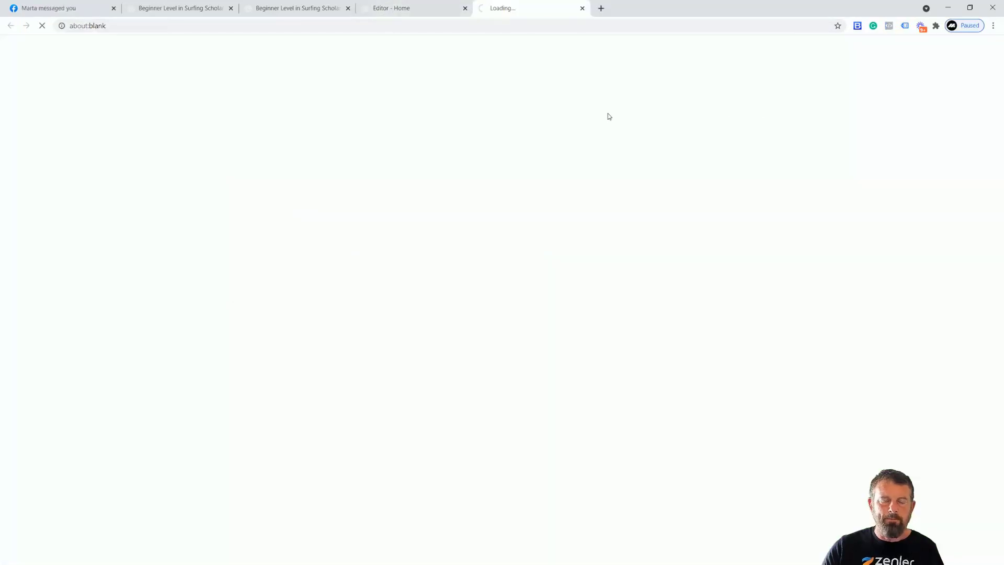
scroll(594, 383, down, 5)
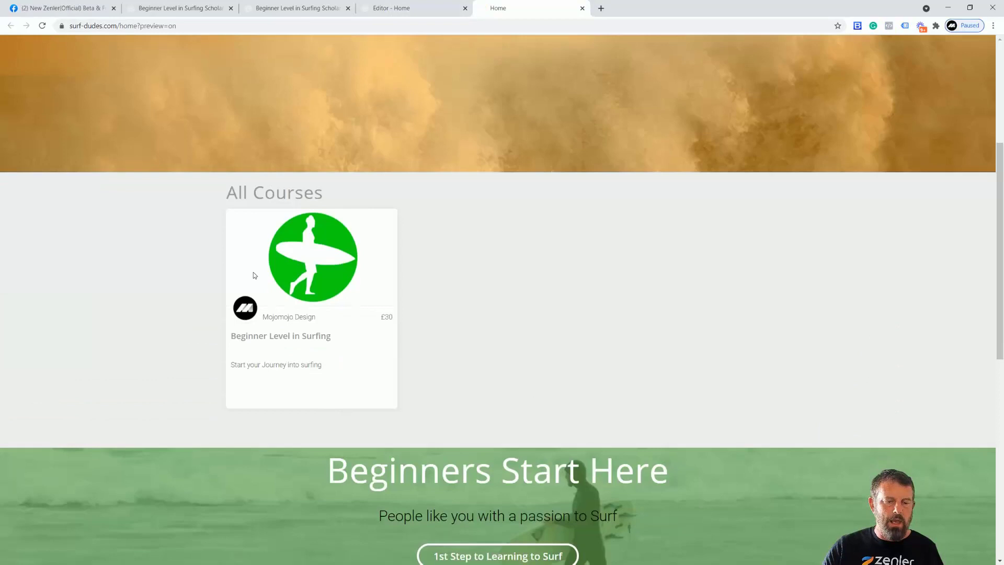
scroll(625, 372, up, 5)
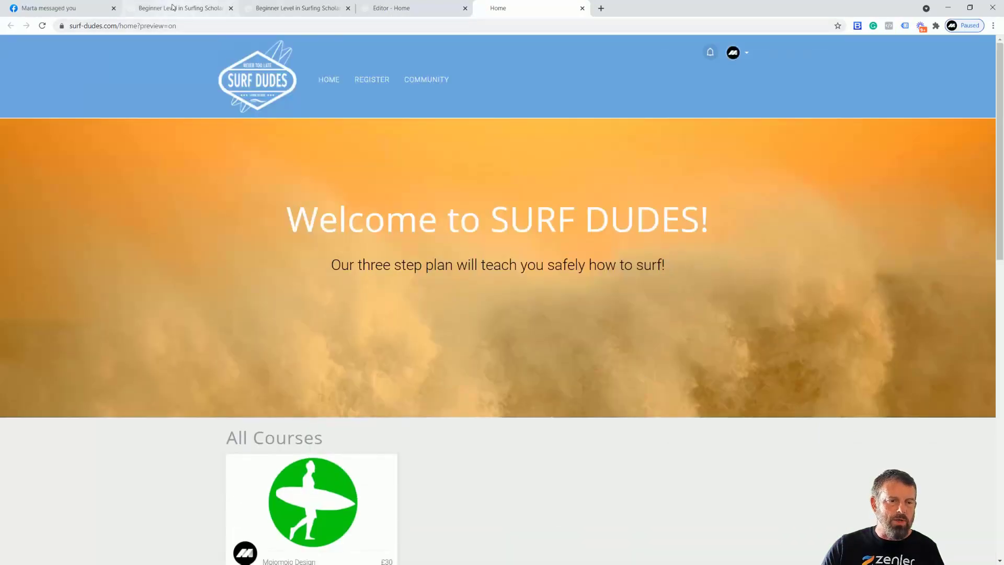
Copy the scholarship bundle's sales page URL and open it in an incognito browser window
click(173, 7)
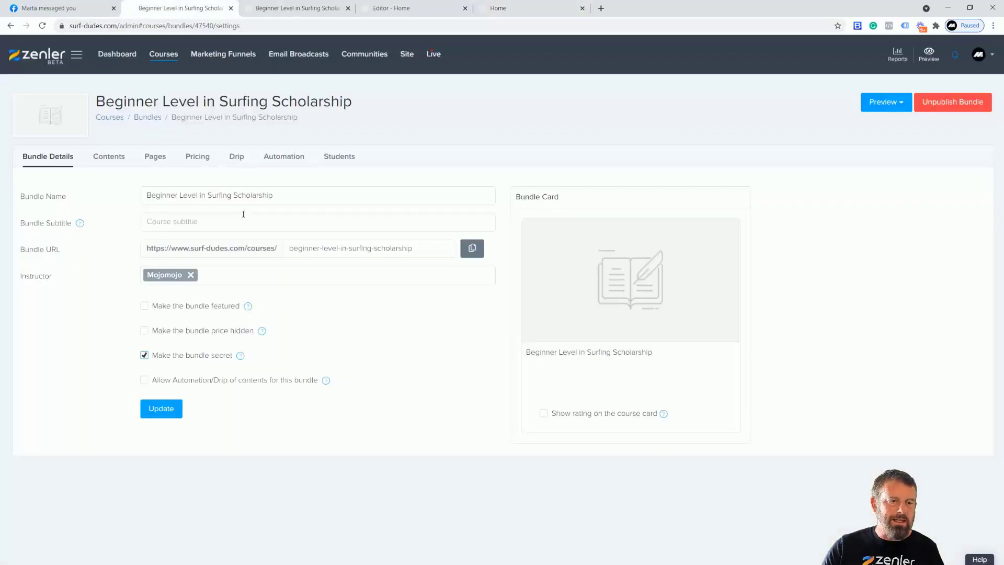
click(155, 156)
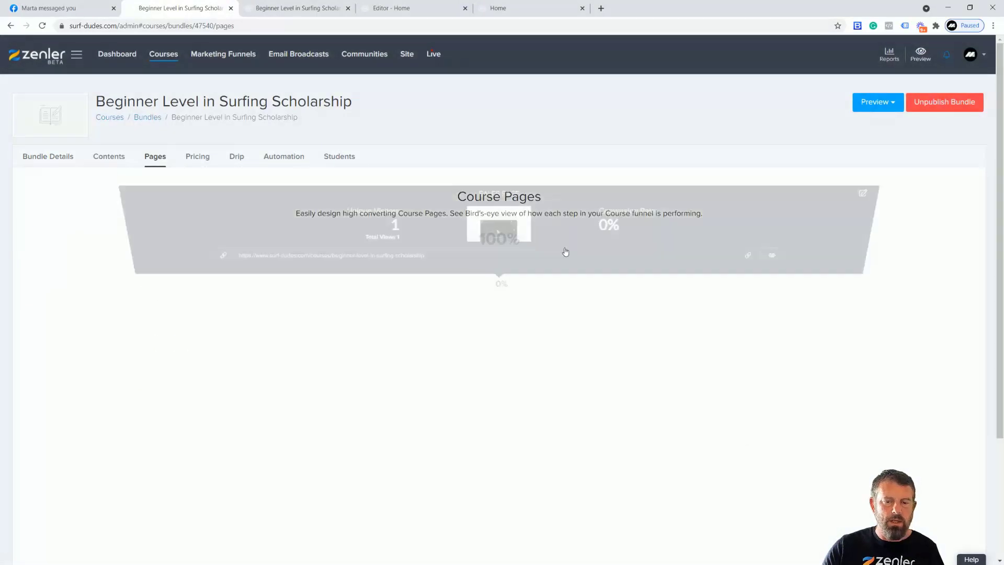
click(747, 322)
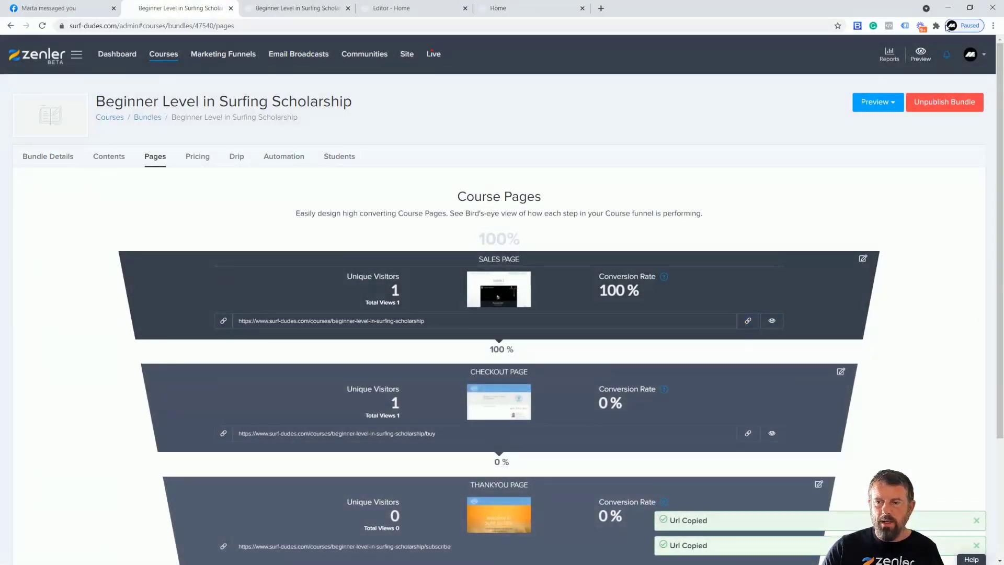
click(994, 26)
click(924, 63)
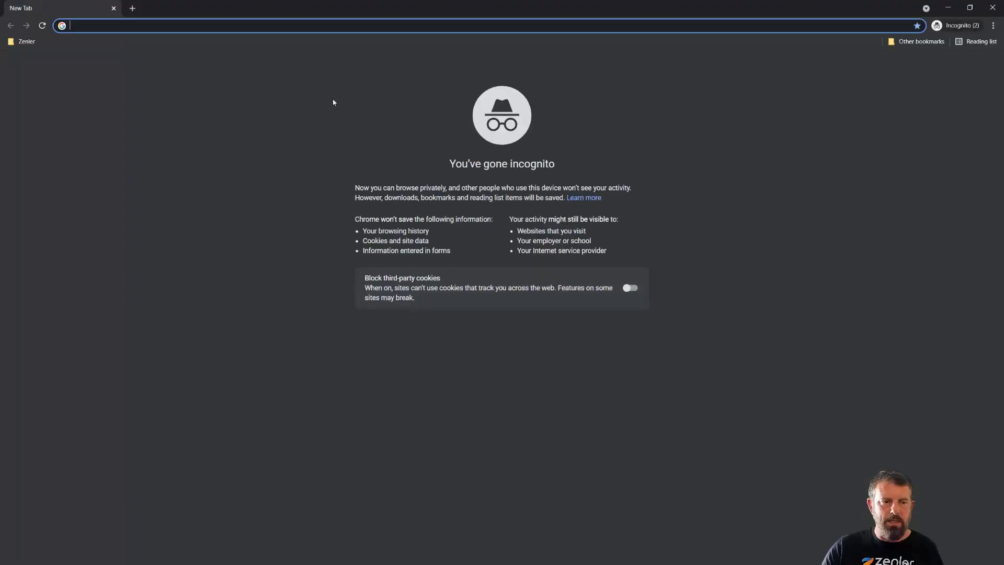
key(ctrl+v)
key(Return)
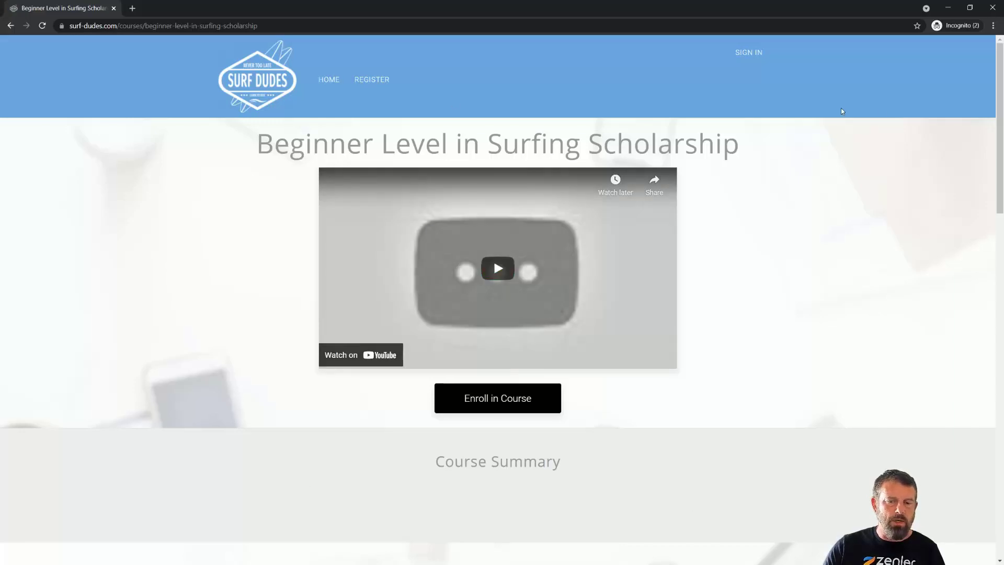
Review the scholarship sales page down to its Courses Included section
scroll(895, 298, down, 3)
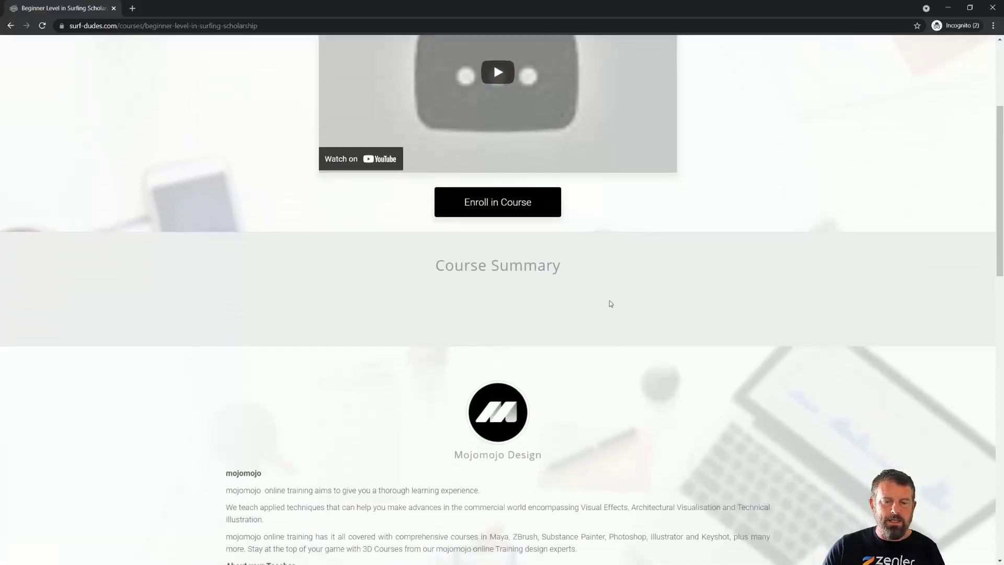
scroll(575, 295, down, 3)
scroll(551, 252, down, 5)
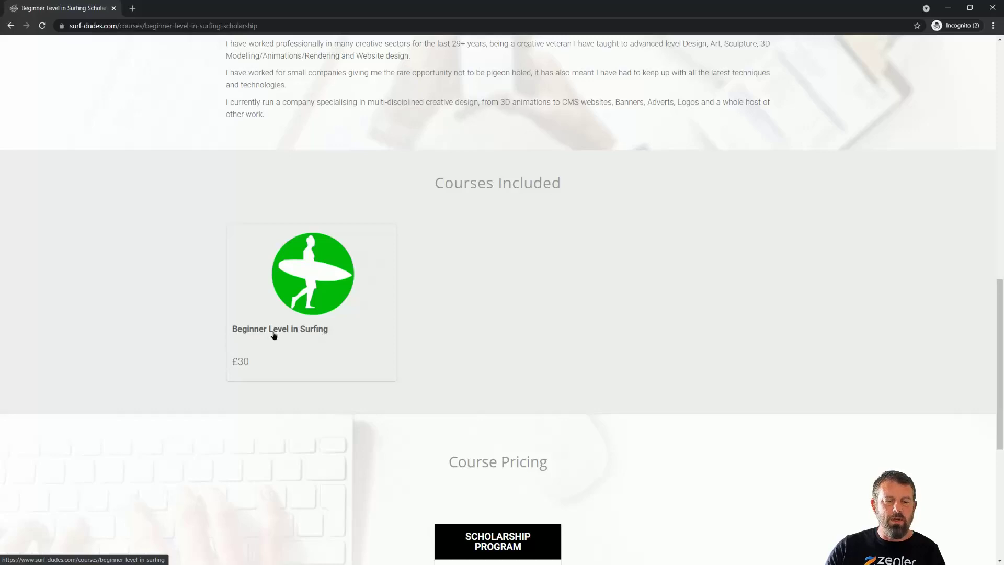
Open the included Beginner Level in Surfing course's own sales page and examine its description and curriculum
click(323, 331)
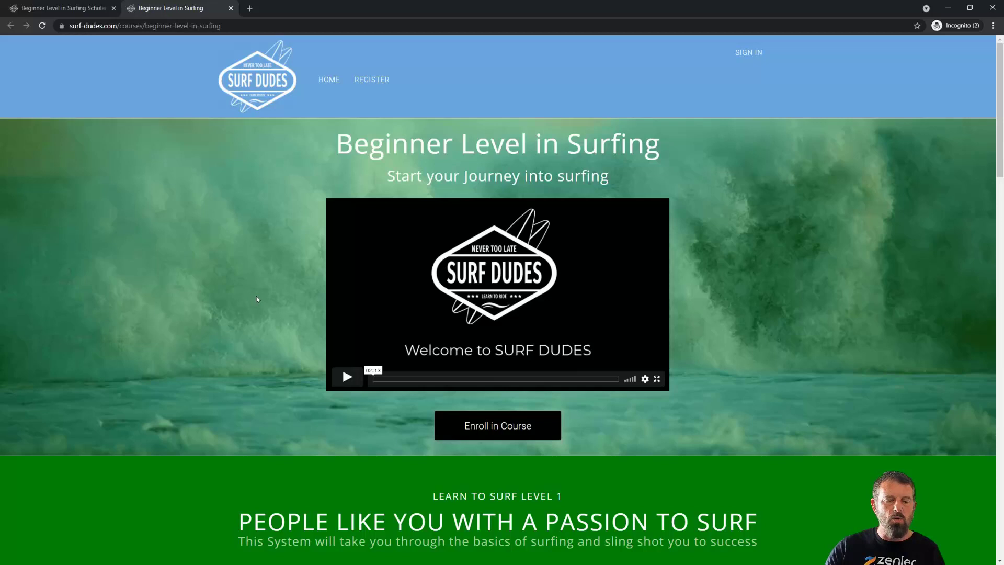
scroll(865, 298, down, 4)
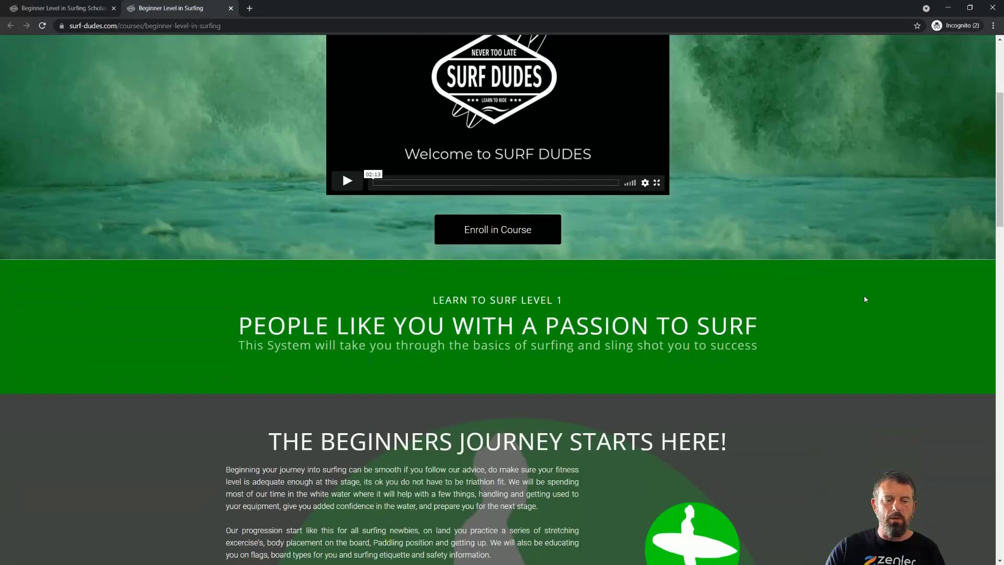
scroll(865, 299, down, 10)
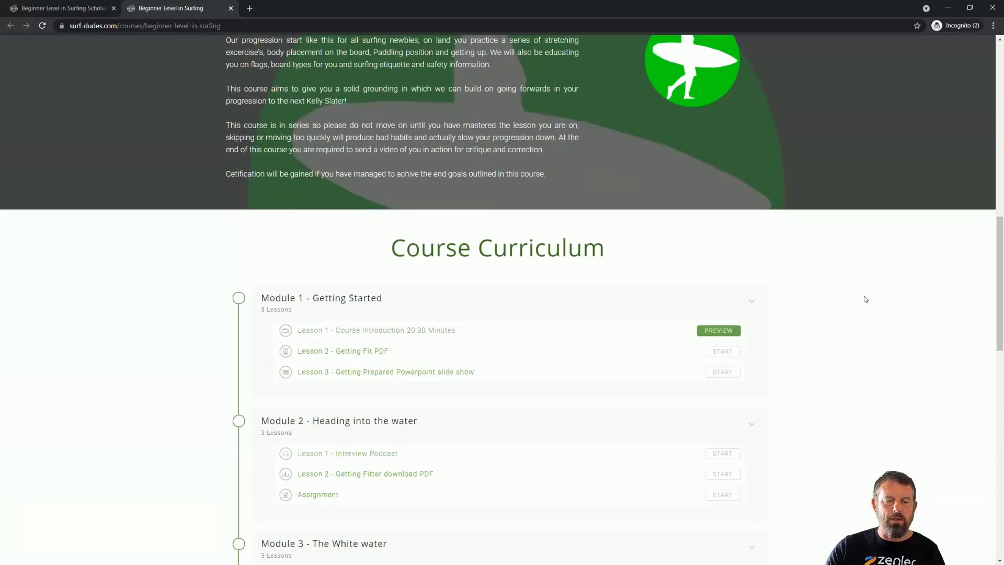
scroll(866, 299, up, 14)
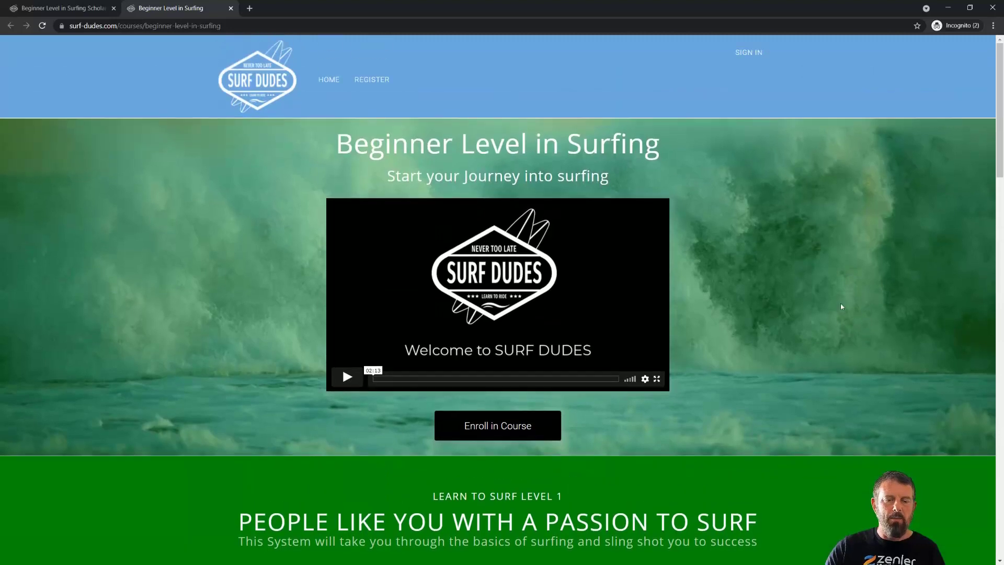
scroll(814, 347, down, 5)
scroll(814, 347, up, 5)
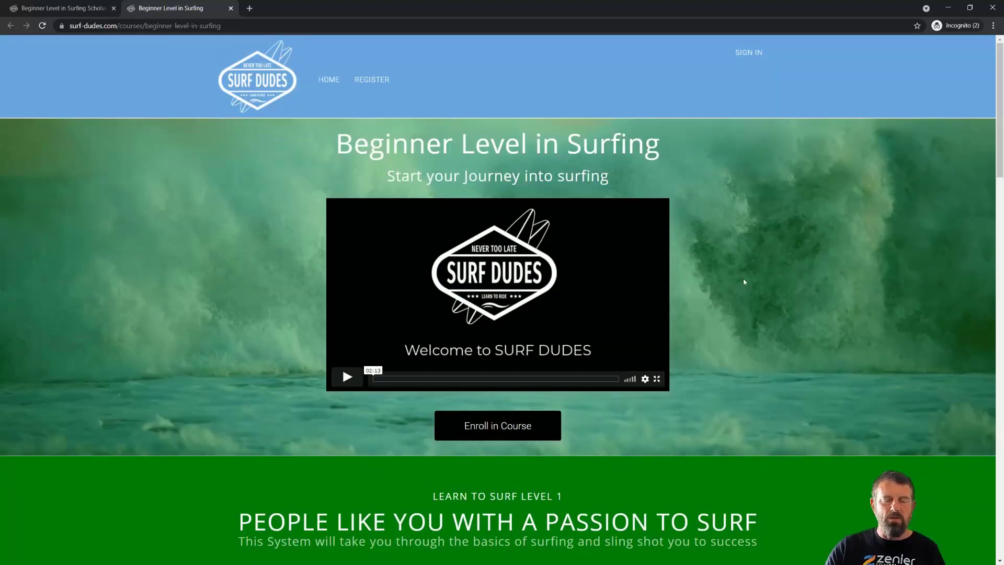
Return to the school's admin window and open the curriculum of the Beginner Level in Surfing course
click(948, 8)
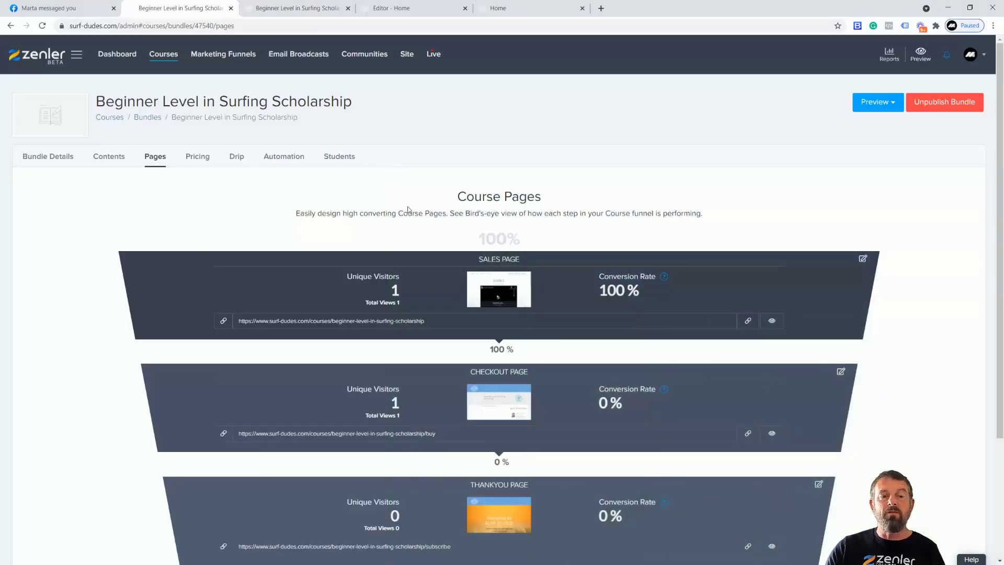
click(169, 55)
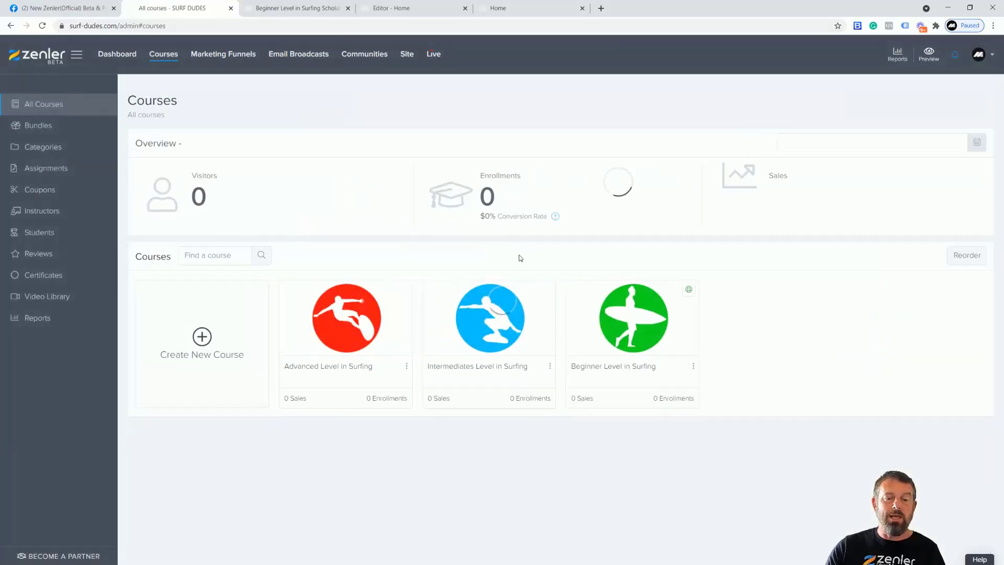
click(649, 314)
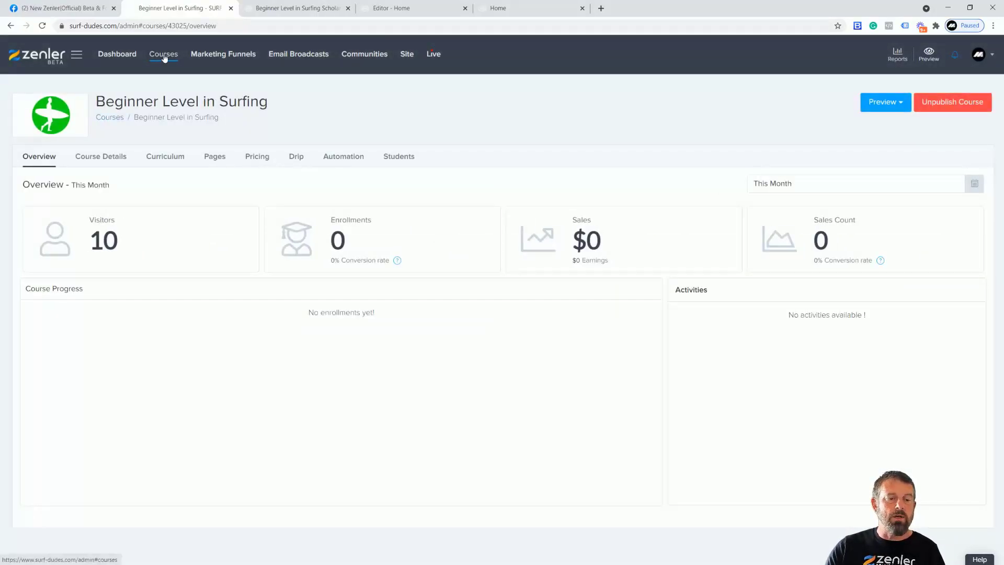
click(166, 157)
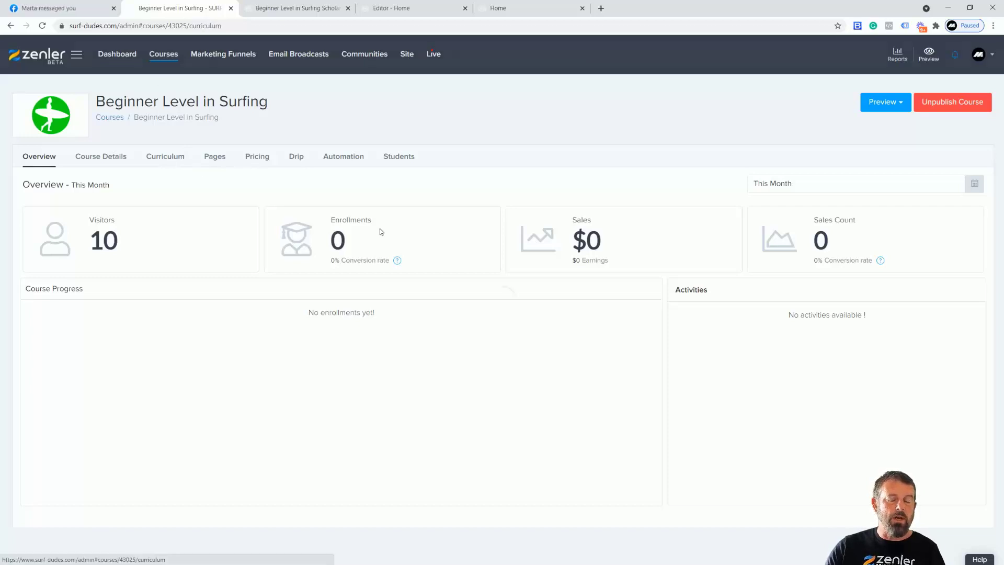
Open the Beginner Level in Surfing Scholarship bundle and check the courses in its contents
click(165, 57)
click(38, 125)
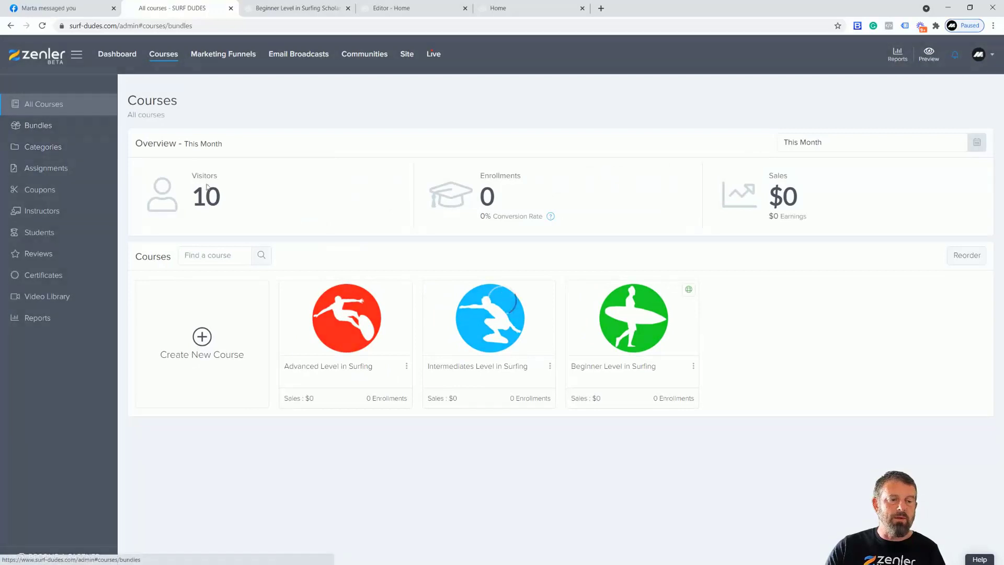
click(352, 231)
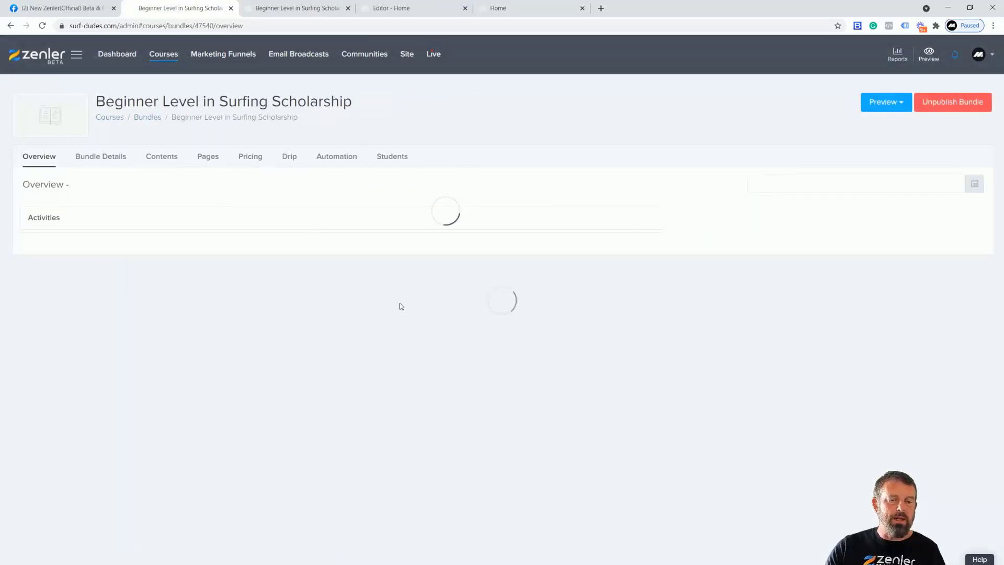
click(169, 160)
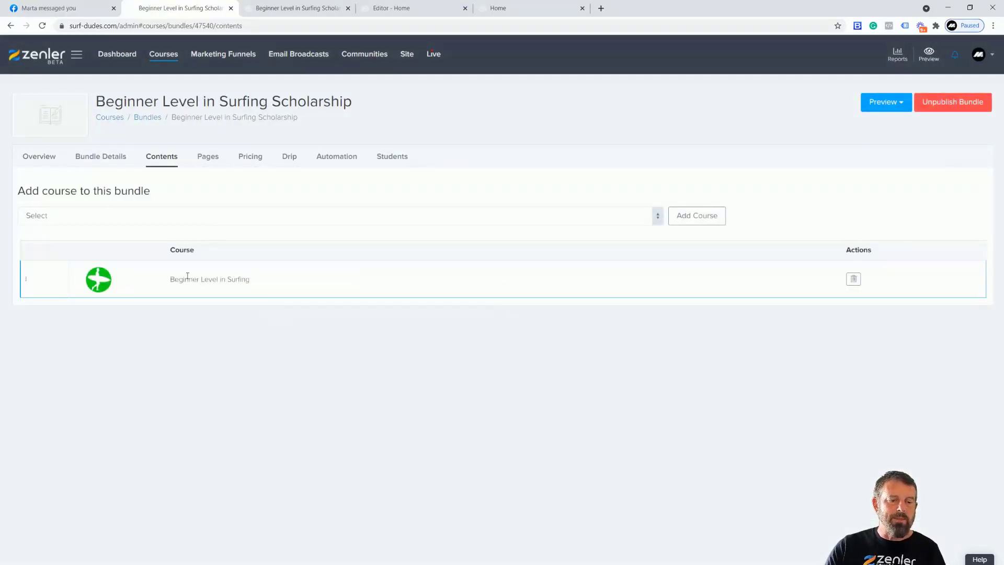